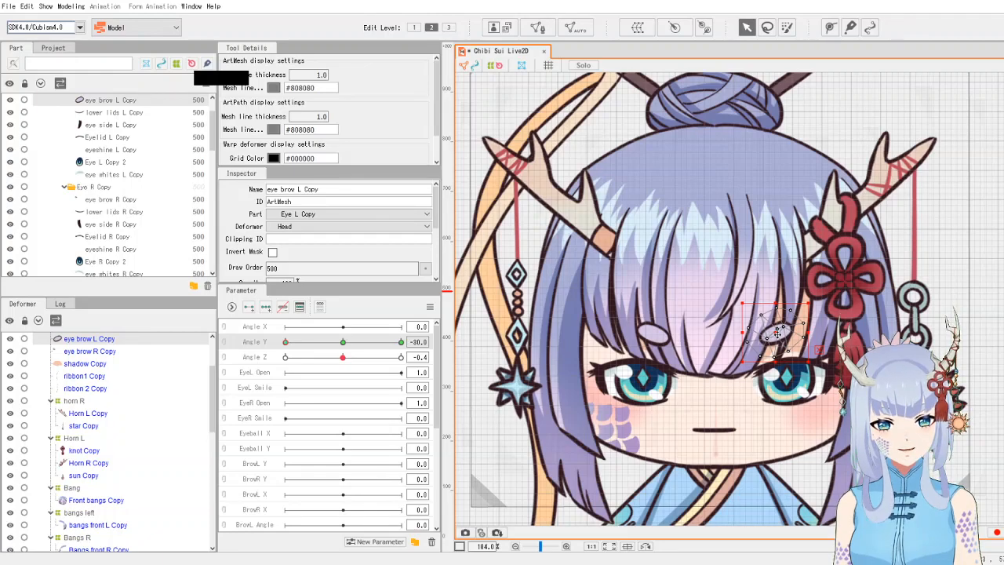
left_click(661, 339)
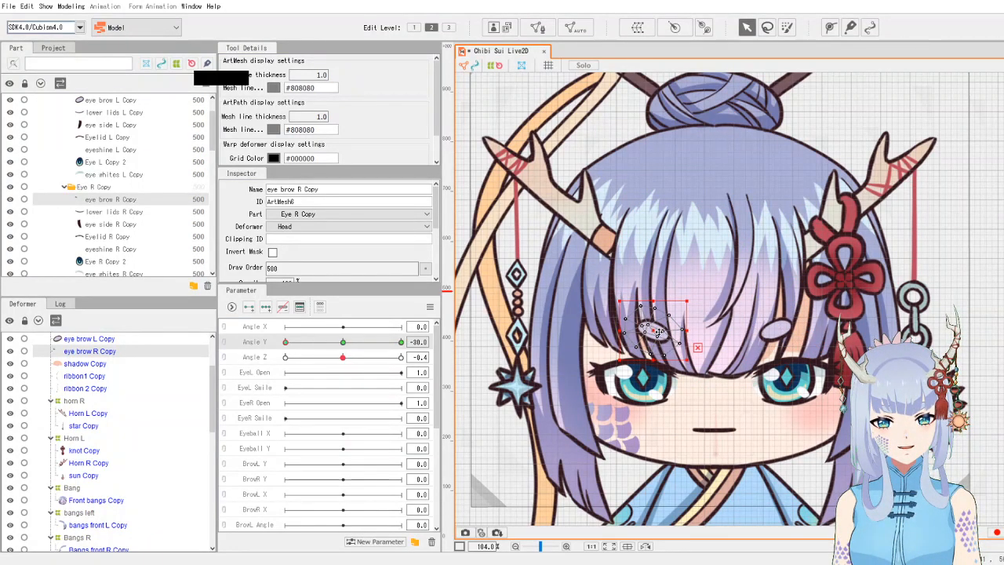
left_click(344, 343)
mouse_move(344, 343)
left_mouse_down()
mouse_move(217, 365)
mouse_move(374, 354)
mouse_move(192, 374)
mouse_move(369, 353)
mouse_move(213, 369)
left_mouse_up()
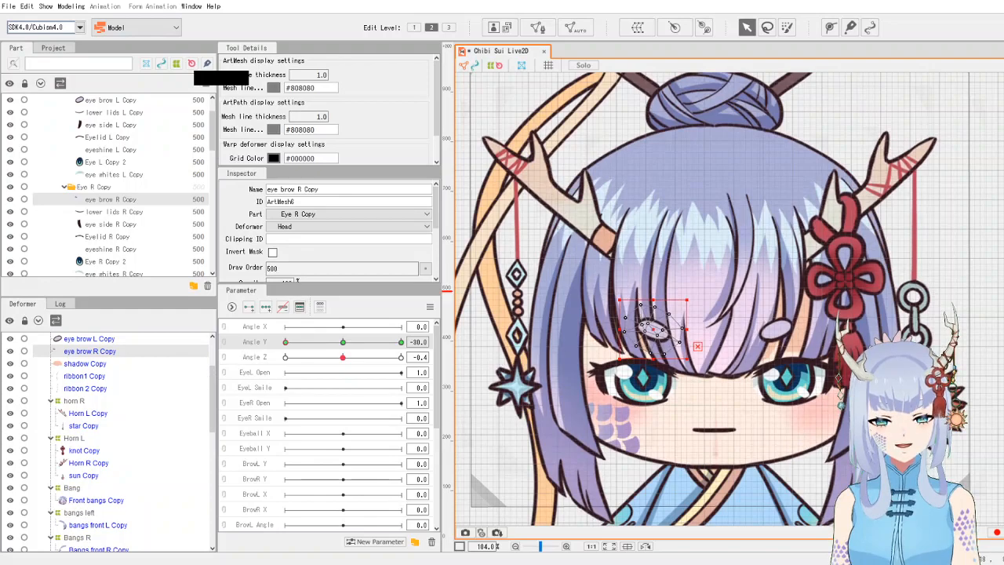
left_click(941, 353)
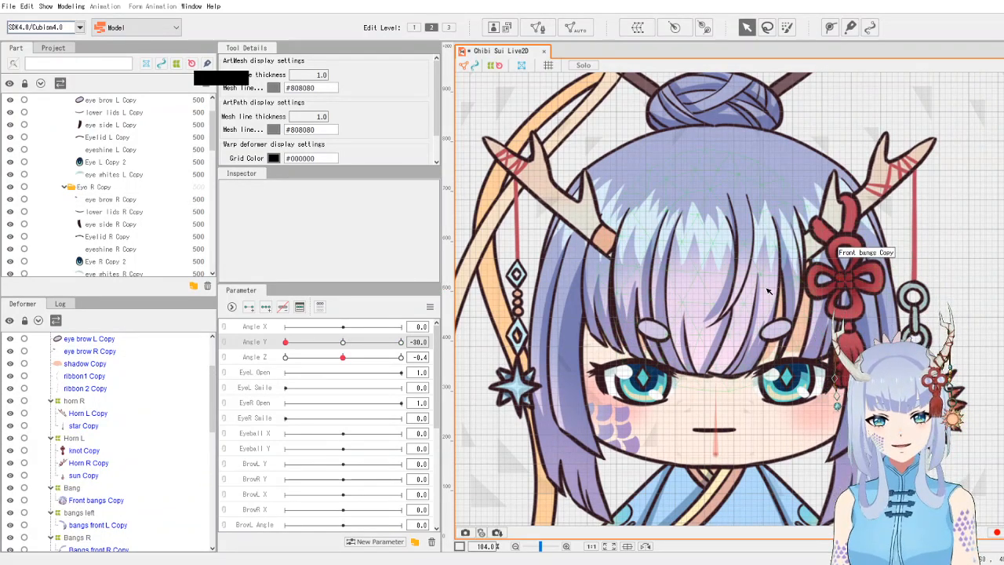
- Set Angle Y to 30 and raise the centre of the face warp deformer slightly
scroll(767, 292, "down", 4)
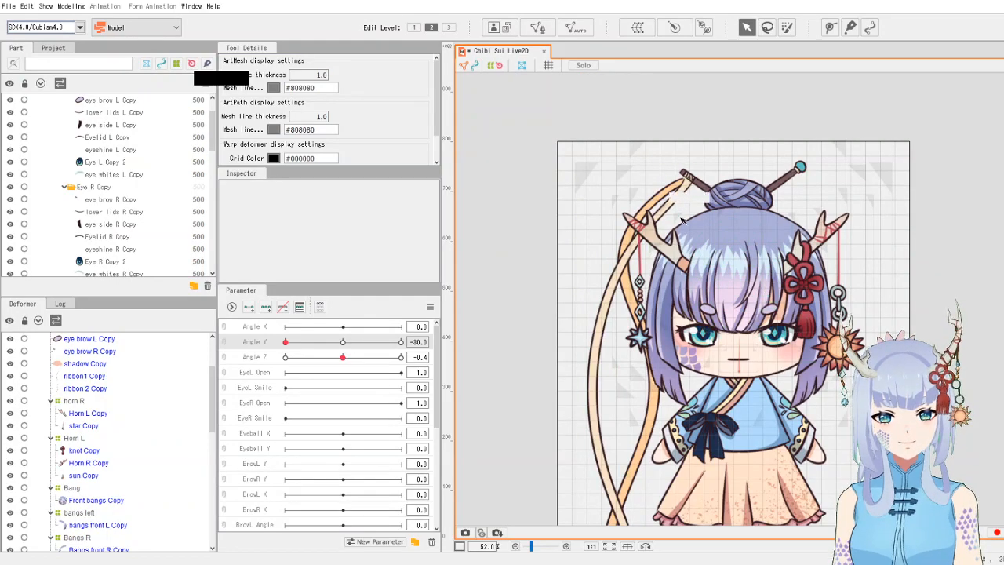
scroll(753, 310, "up", 2)
scroll(751, 311, "up", 2)
left_click_drag(802, 333, 785, 314)
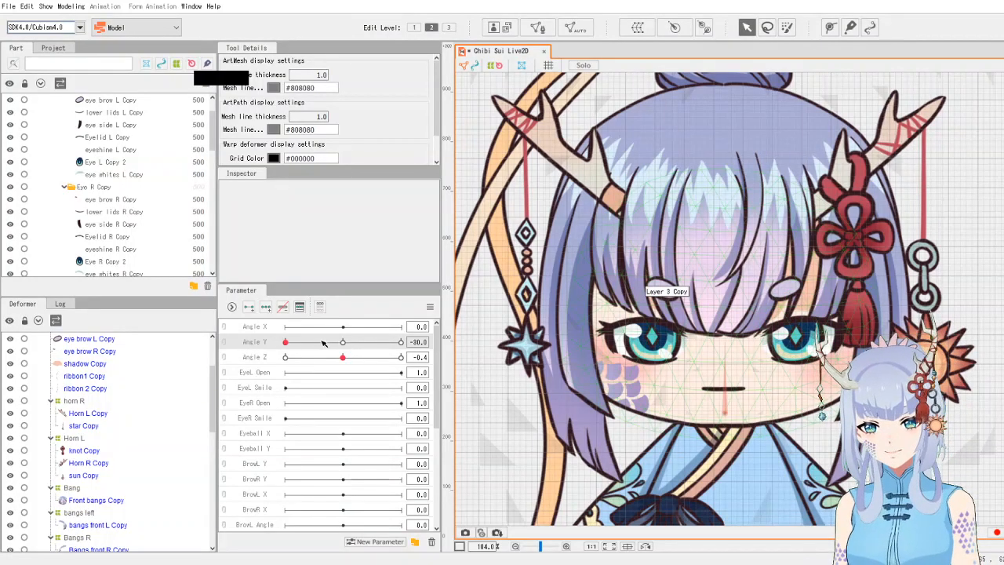
left_click_drag(316, 342, 401, 342)
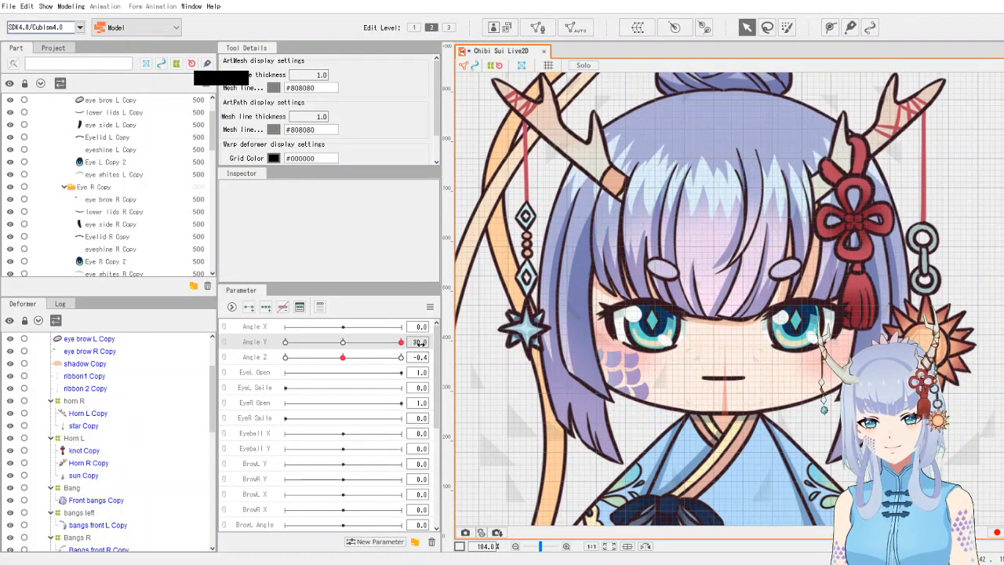
left_click(774, 375)
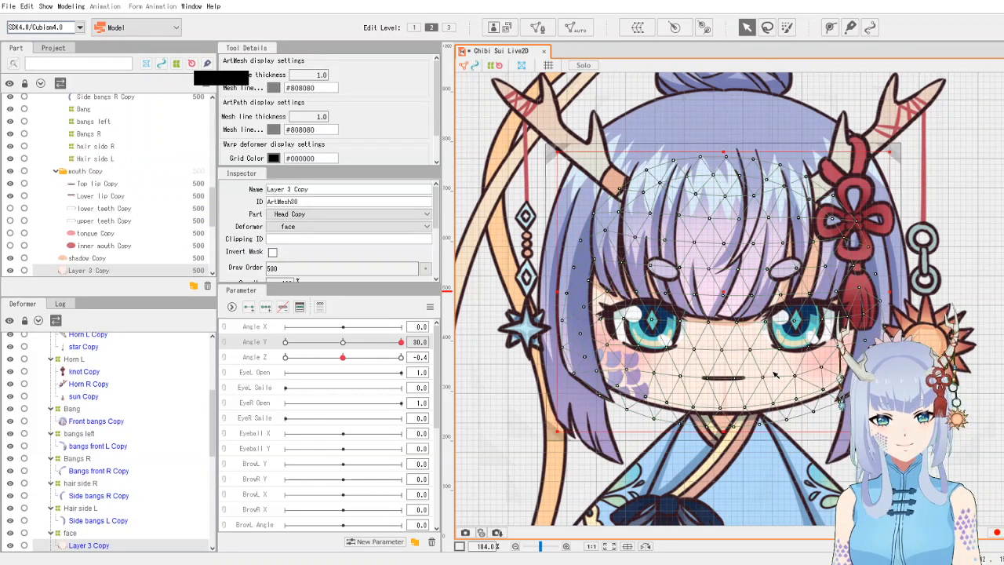
left_click(73, 533)
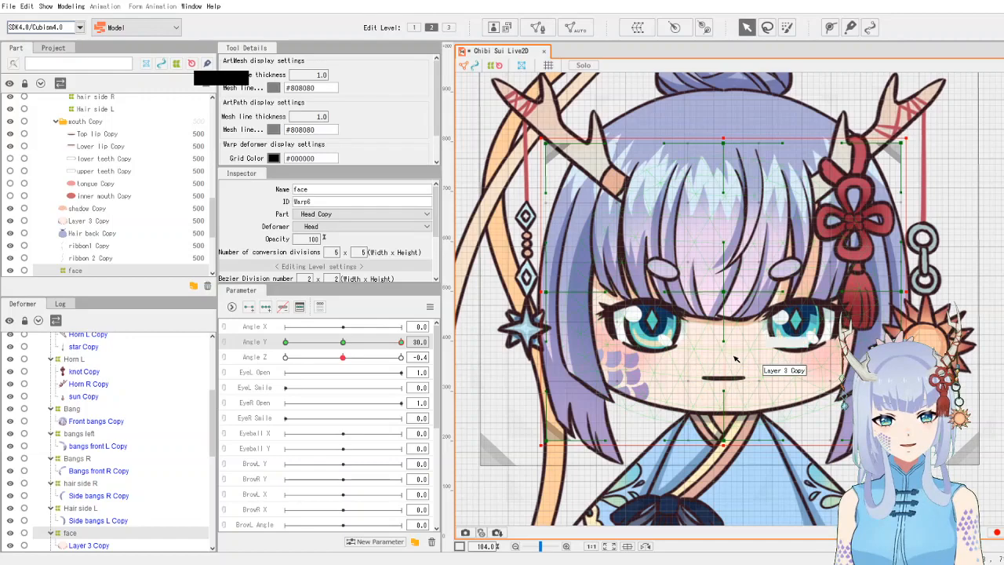
left_click_drag(723, 302, 723, 290)
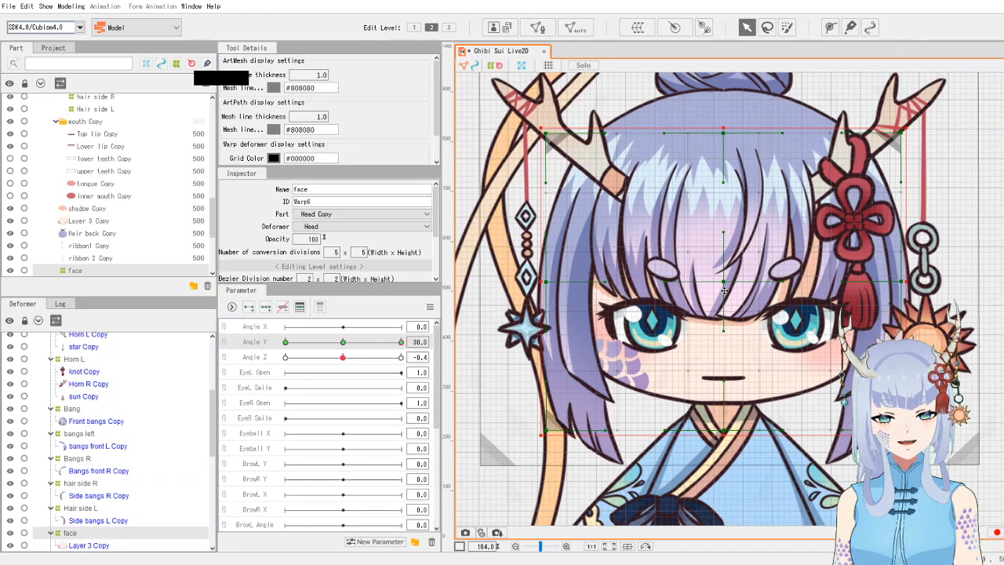
left_click_drag(724, 291, 724, 289)
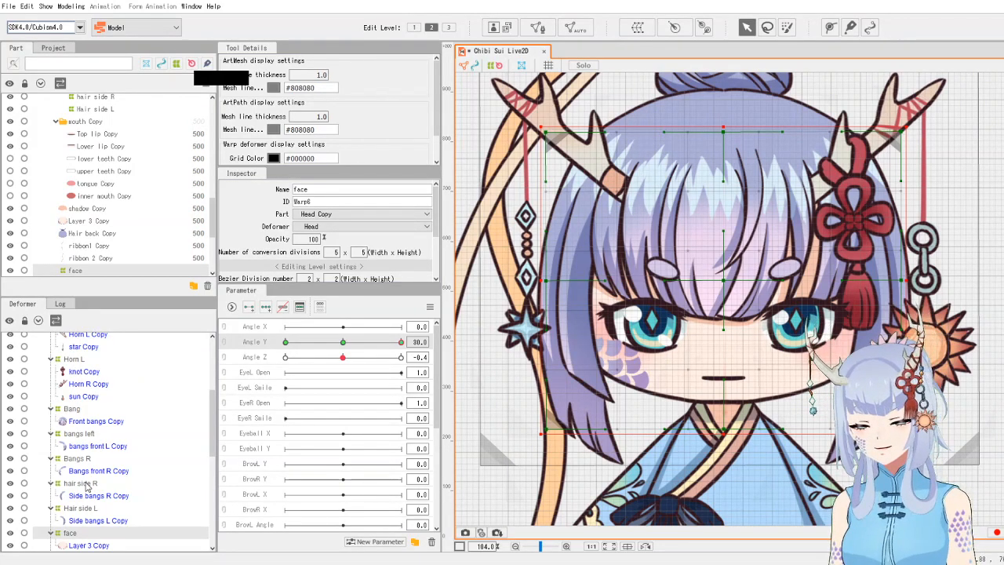
- Raise the bottom edge of the Bang warp deformer above the eyes
left_click(93, 435)
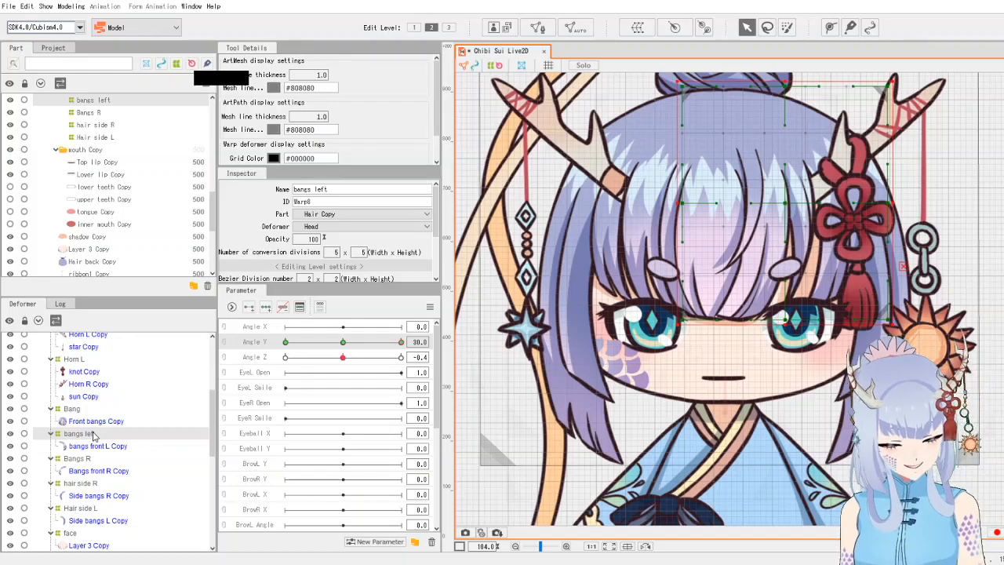
left_click(81, 461)
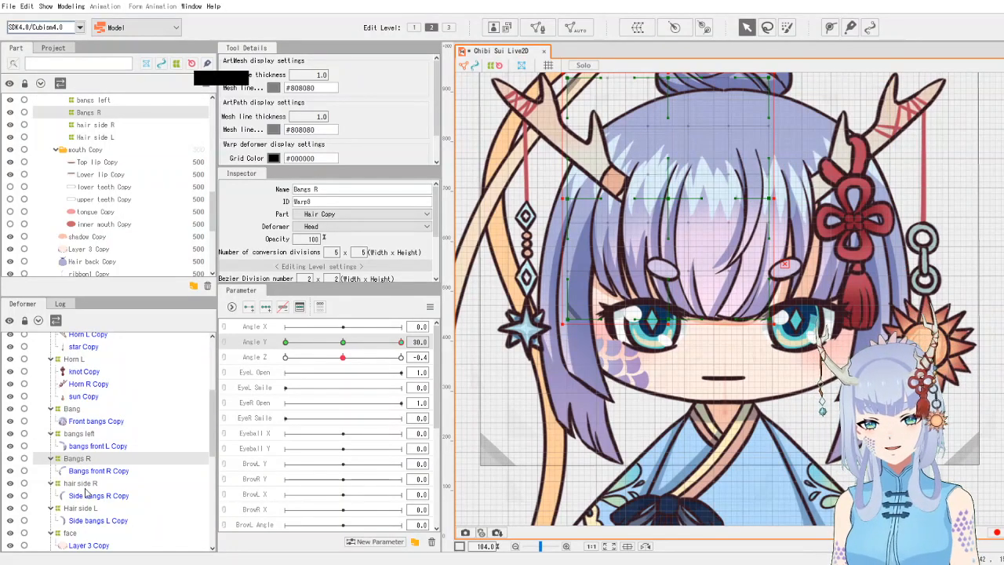
left_click(78, 409)
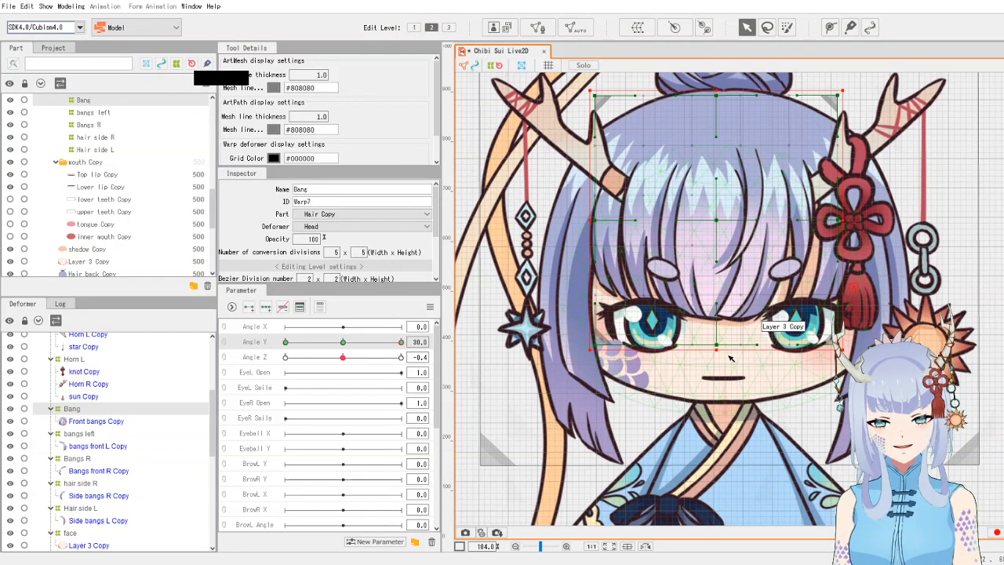
left_click_drag(720, 348, 712, 323)
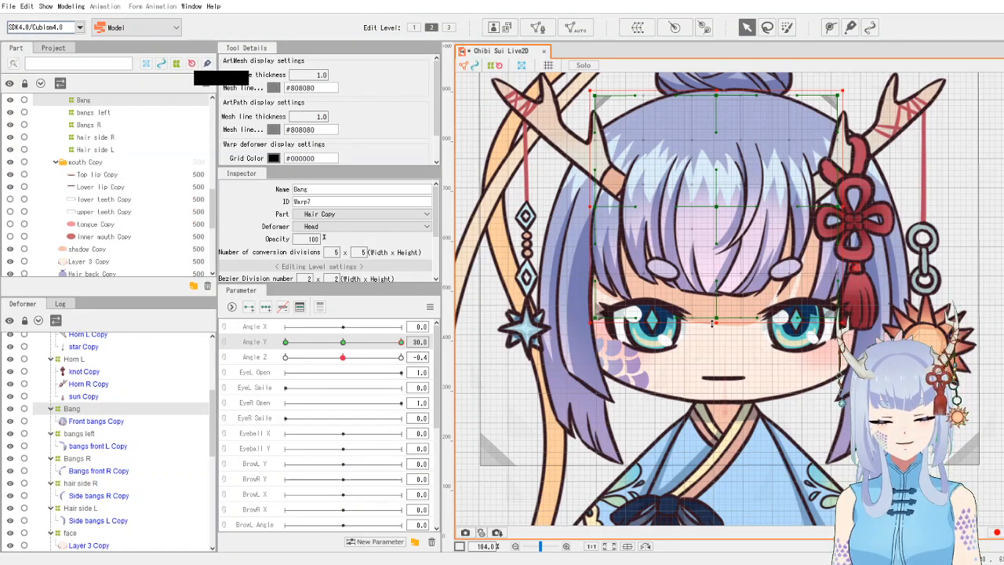
left_click_drag(712, 324, 710, 323)
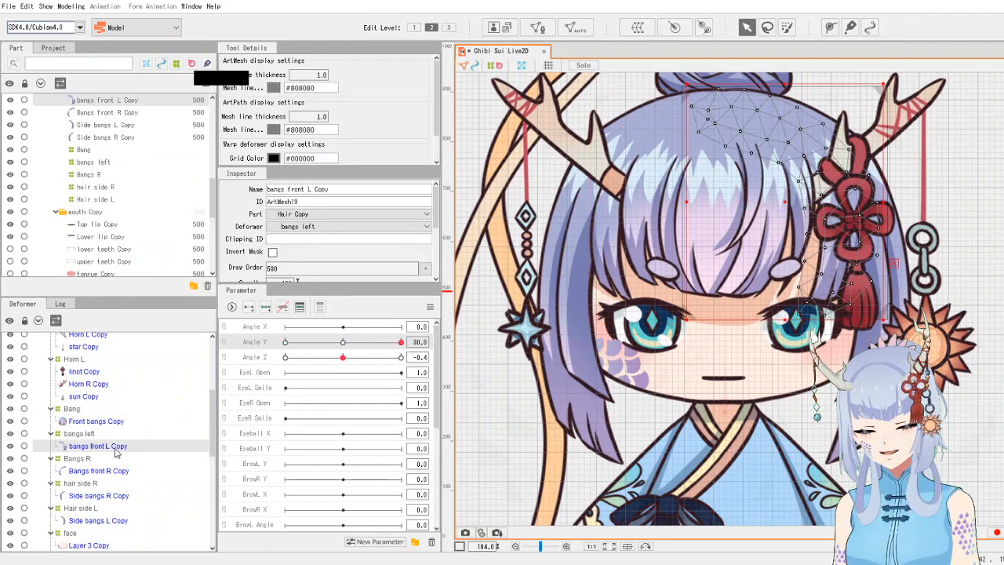
- Raise the lower edges of the bangs left and Bangs R warp deformers
left_click(85, 435)
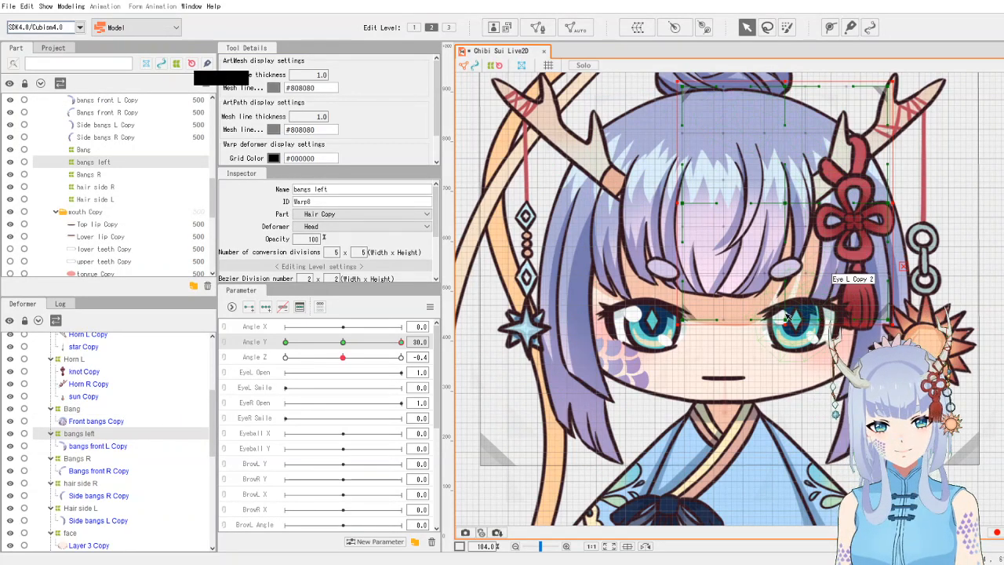
left_click_drag(784, 324, 784, 310)
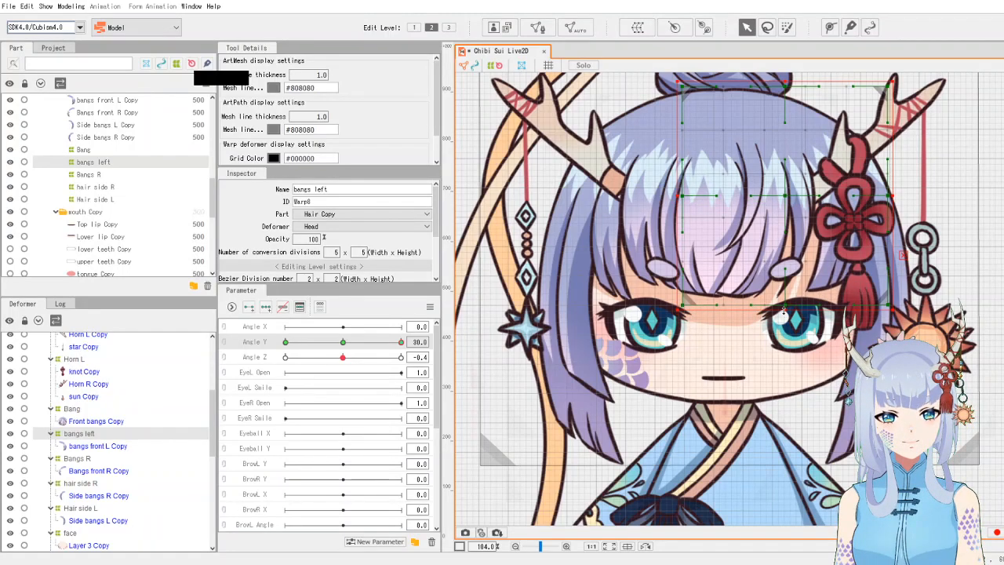
left_click(78, 460)
left_click_drag(670, 324, 673, 299)
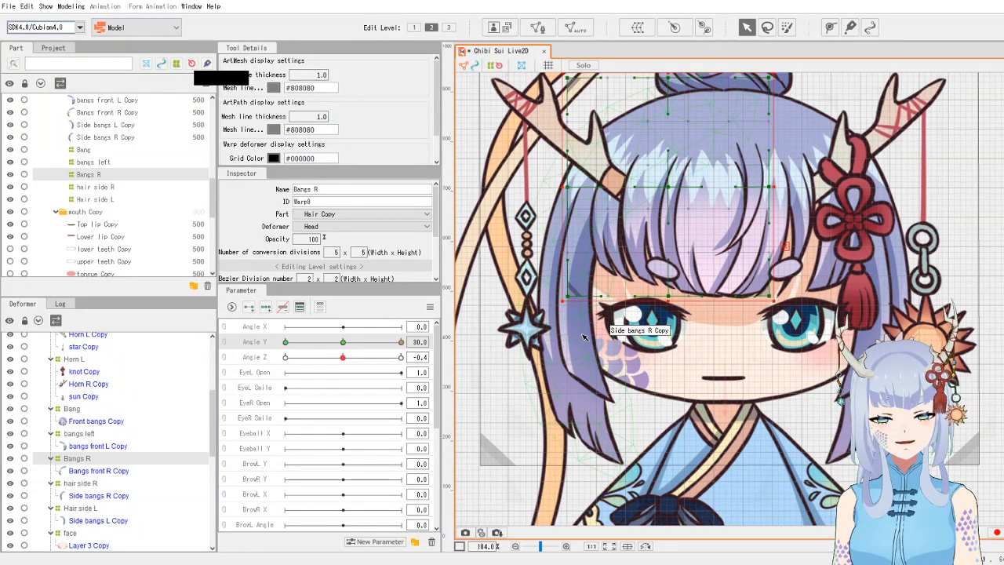
- Nudge the bottom edge of the hair side R warp deformer slightly
left_click(85, 435)
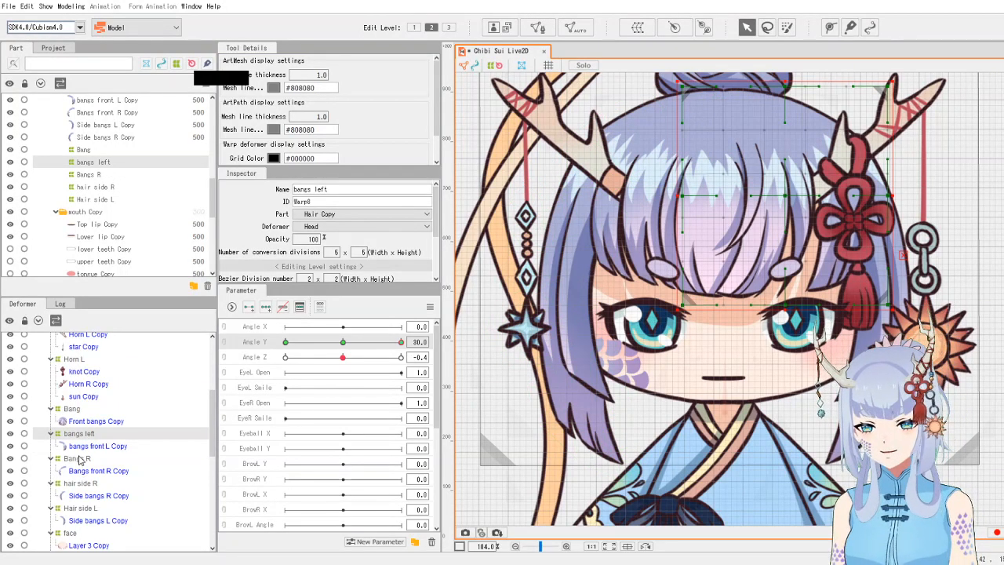
left_click(79, 459)
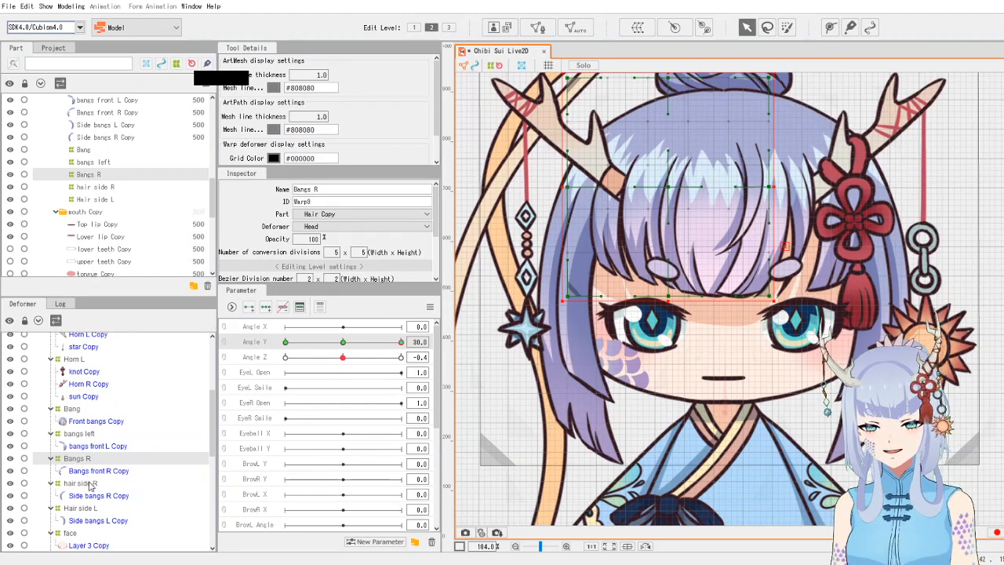
left_click(91, 474)
left_click(88, 483)
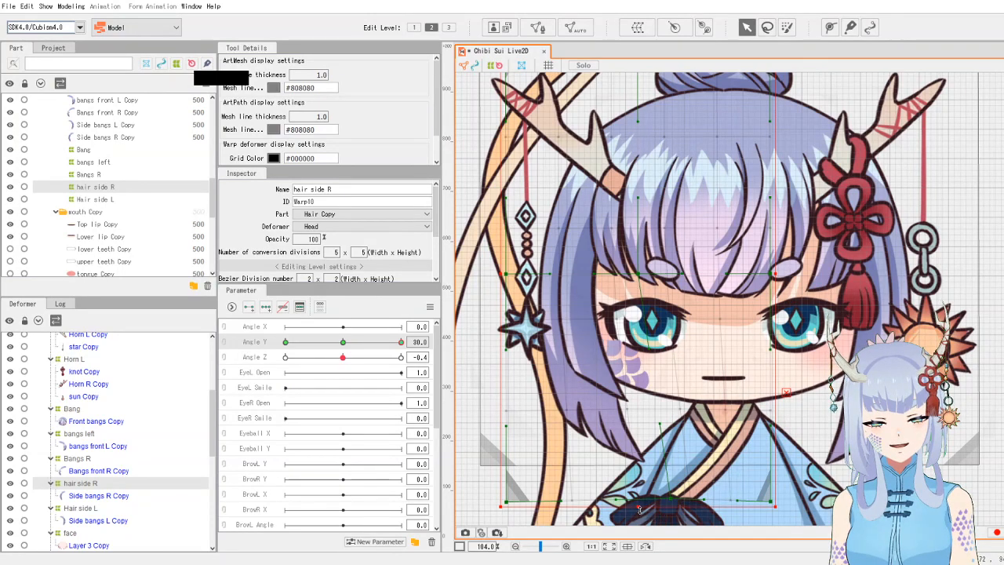
mouse_move(640, 510)
left_mouse_down()
mouse_move(641, 518)
mouse_move(642, 493)
mouse_move(643, 512)
left_mouse_up()
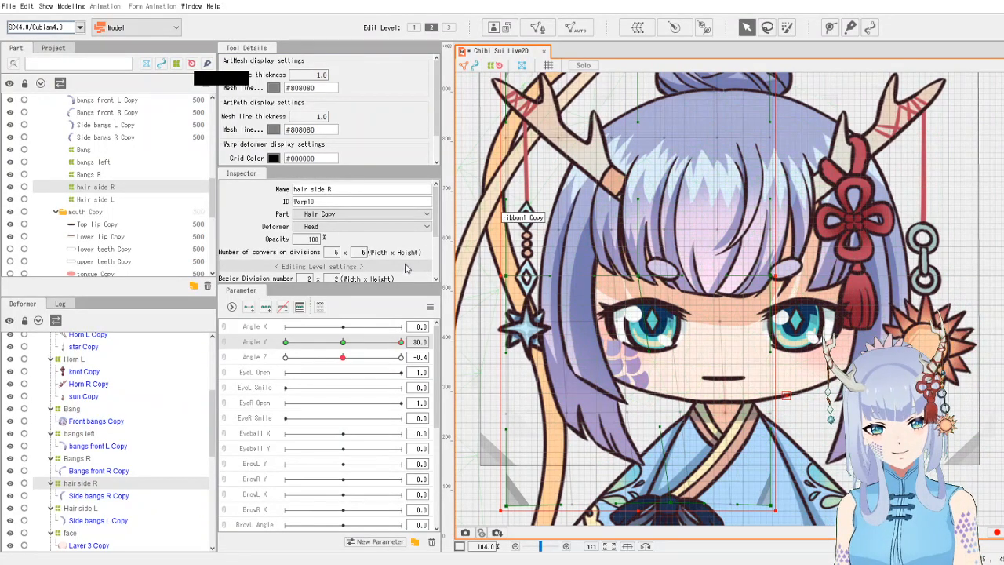
- Shift the bottom edge of the Hair side L warp deformer inward and slightly downward
left_click(92, 508)
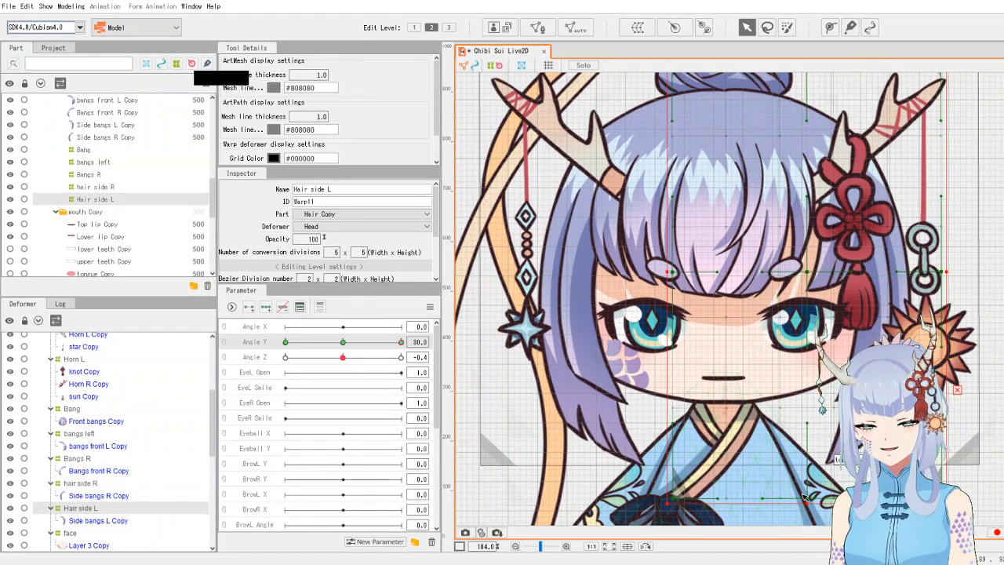
left_click_drag(808, 500, 788, 500)
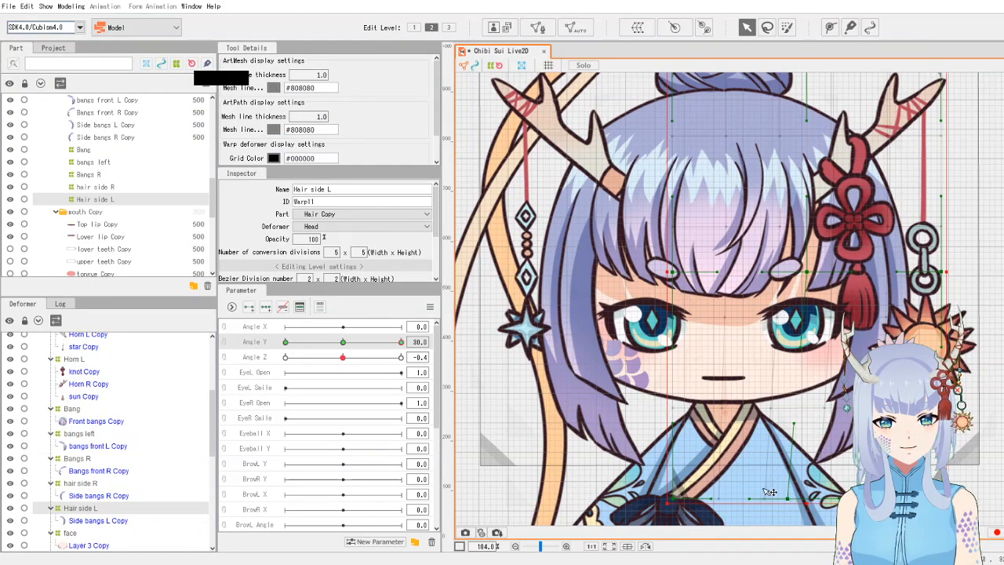
left_click_drag(401, 342, 416, 371)
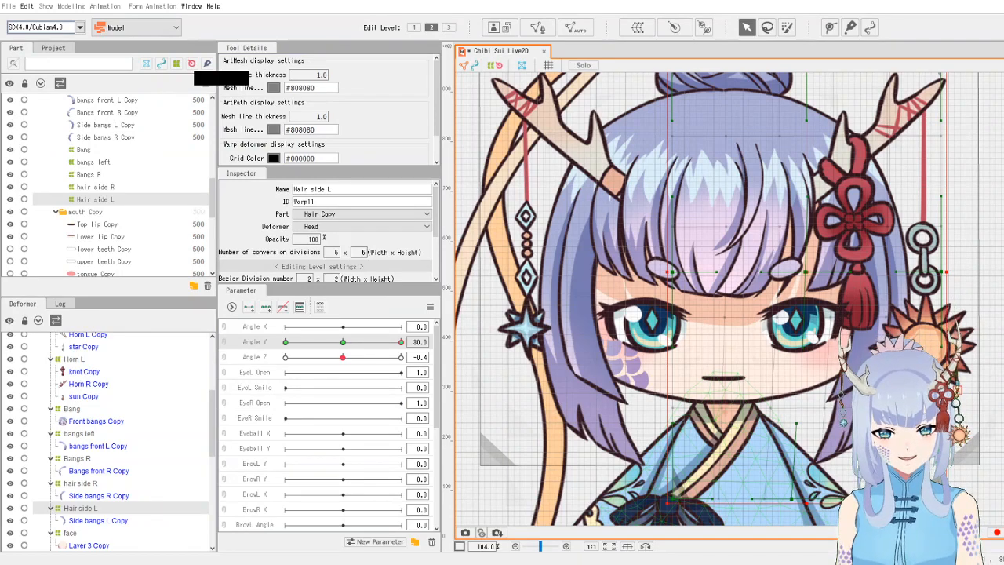
left_click_drag(807, 504, 808, 514)
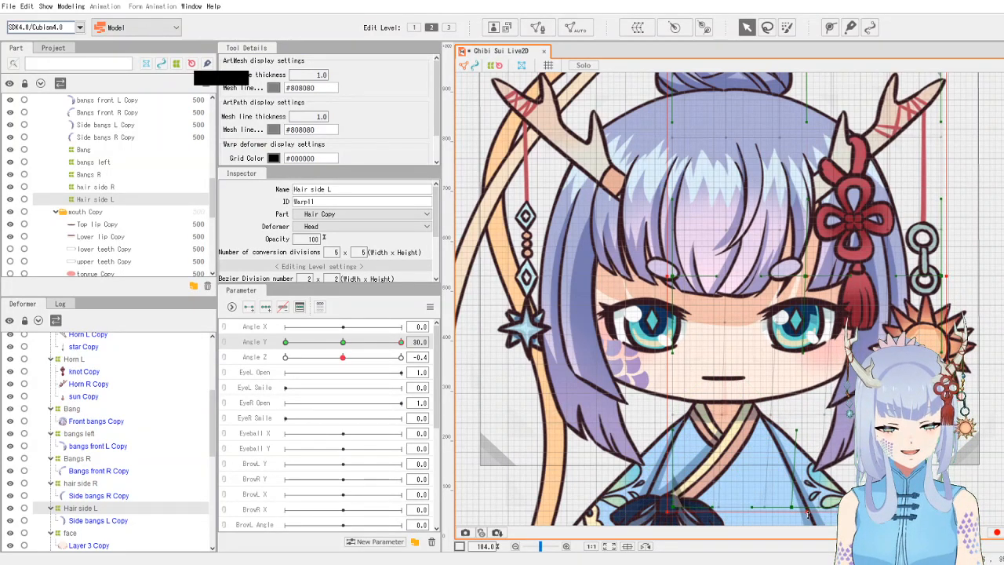
- Lower the bottom edge of the hair side R warp deformer slightly
left_click(602, 423)
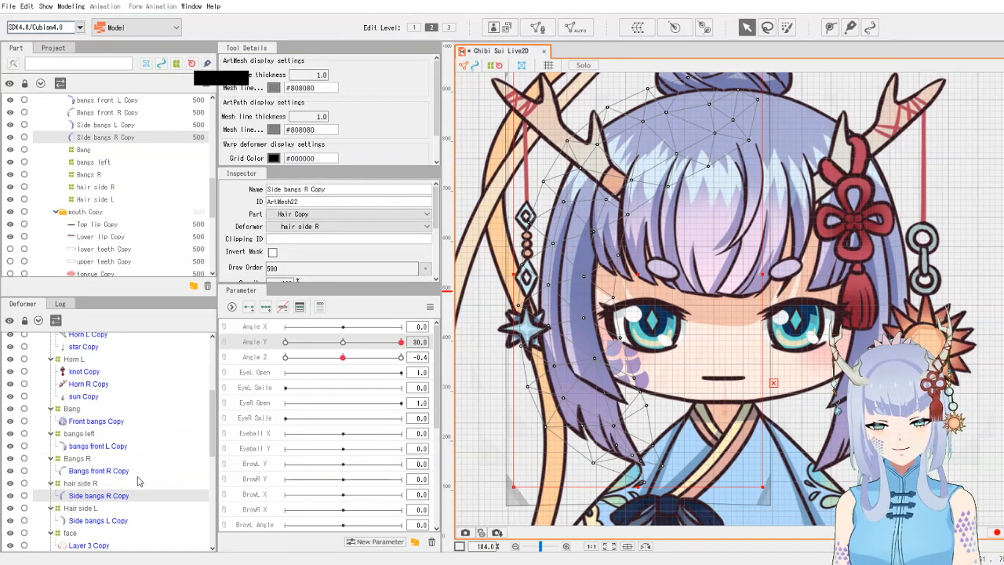
left_click(95, 510)
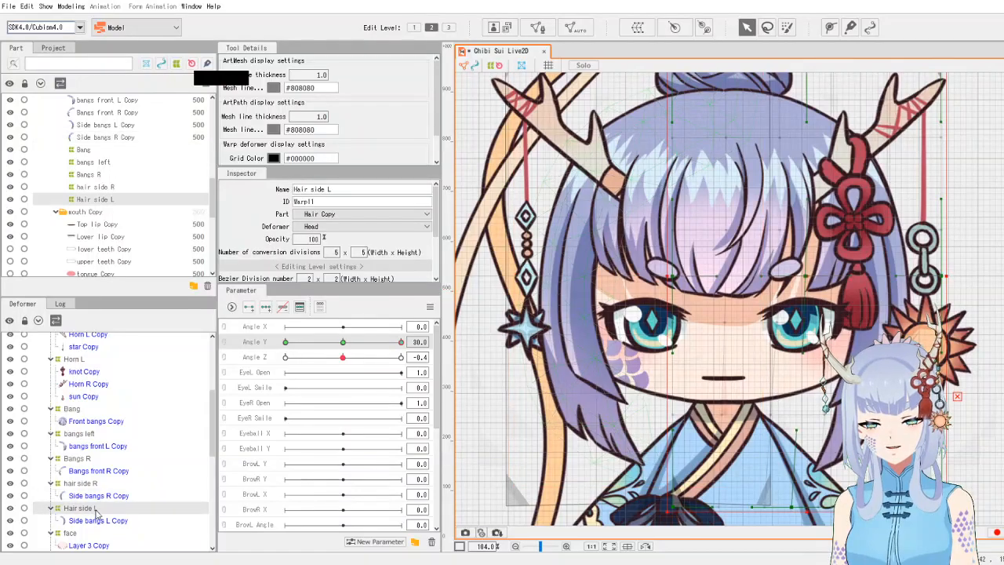
left_click(76, 483)
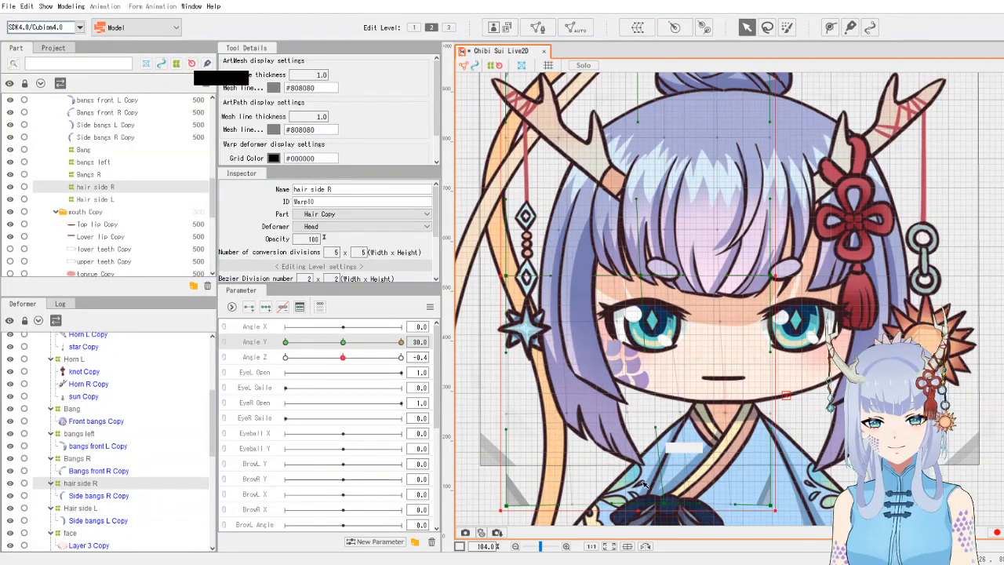
left_click_drag(639, 511, 639, 516)
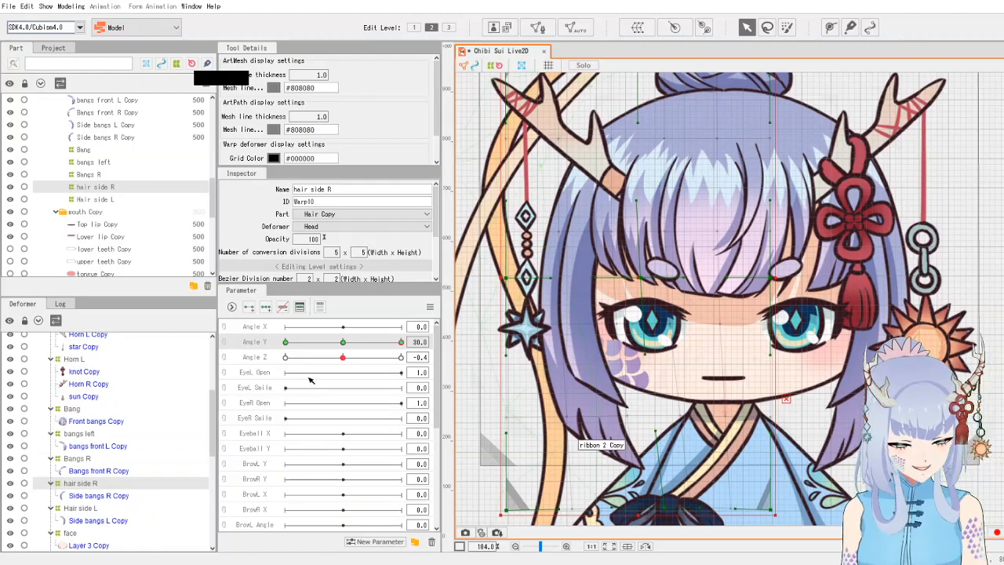
left_click_drag(367, 344, 430, 355)
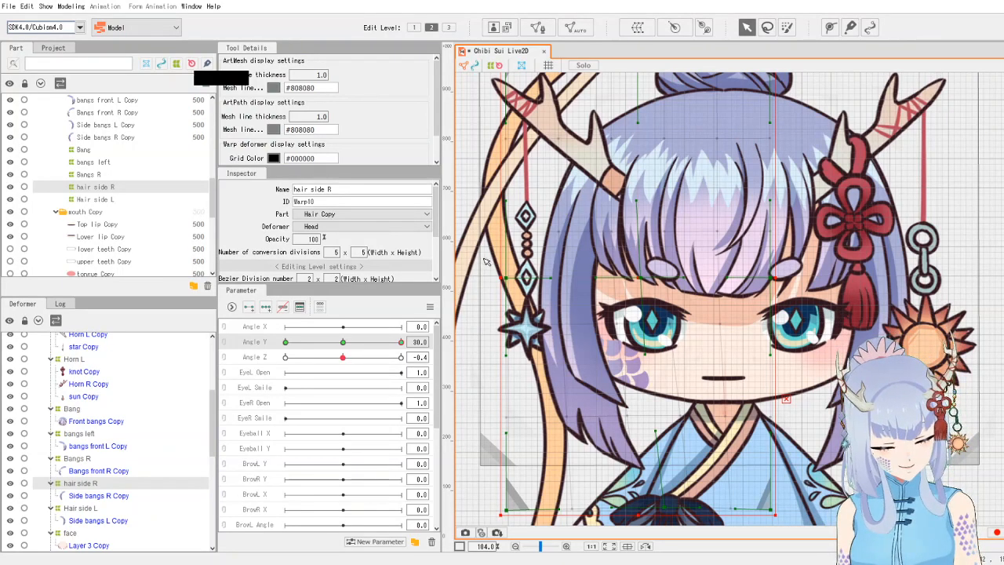
- Lower the centre of the Head back warp deformer slightly
left_click_drag(770, 217, 735, 271)
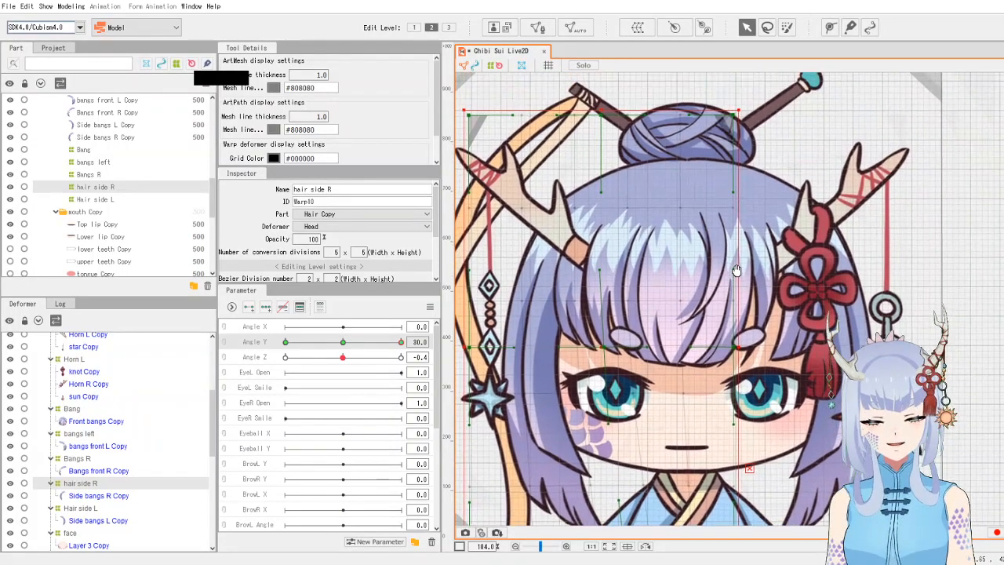
left_click(698, 127)
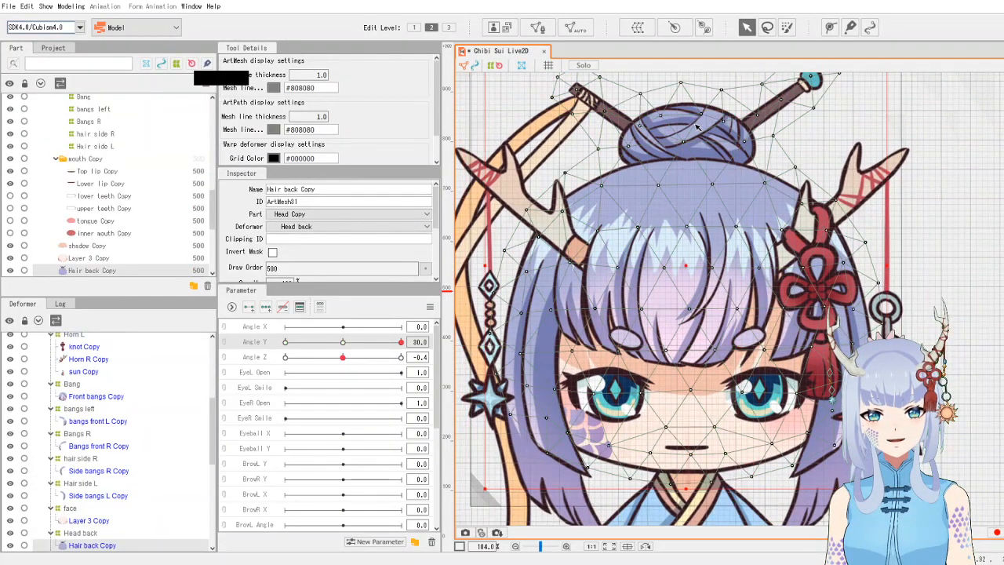
left_click(79, 533)
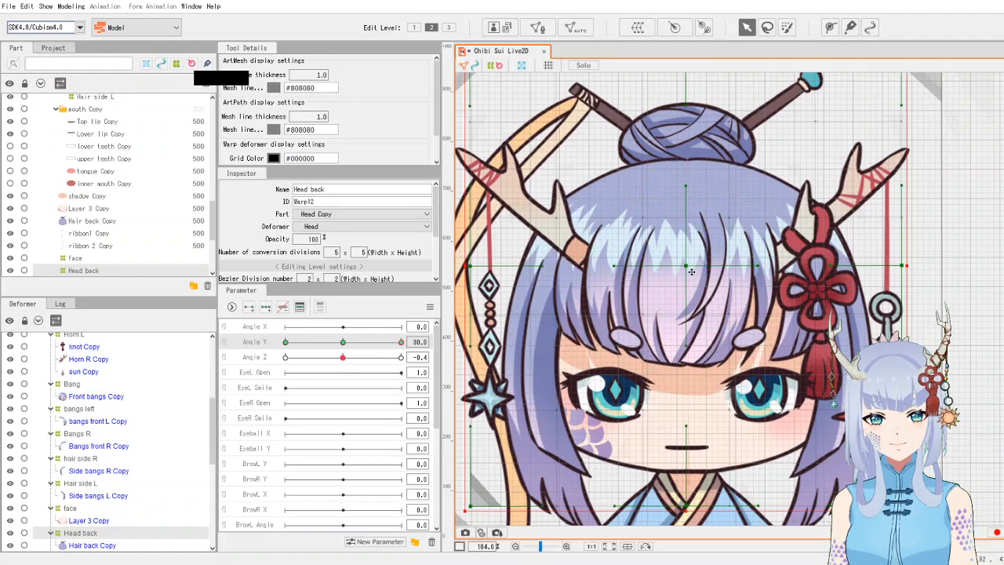
left_click_drag(691, 271, 692, 273)
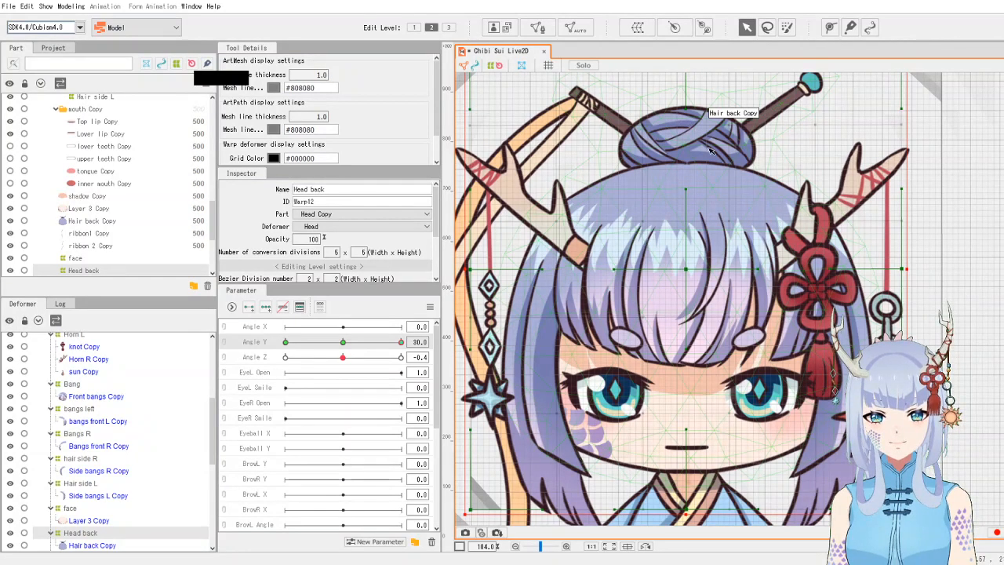
- Lower the top edge of the Head back warp deformer slightly
scroll(709, 151, "down", 3)
scroll(708, 145, "up", 3)
scroll(706, 141, "down", 3)
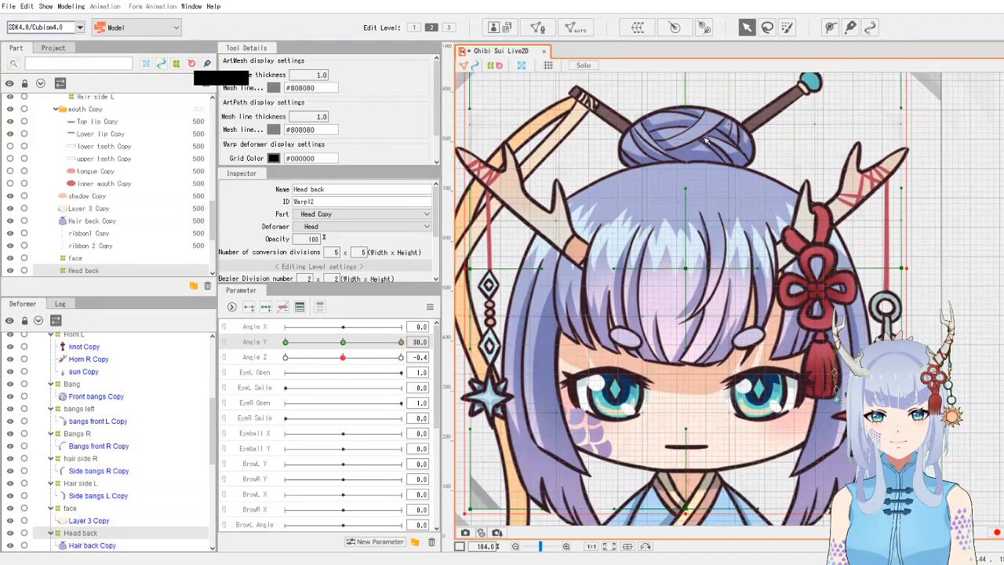
scroll(707, 139, "down", 2)
scroll(682, 112, "up", 1)
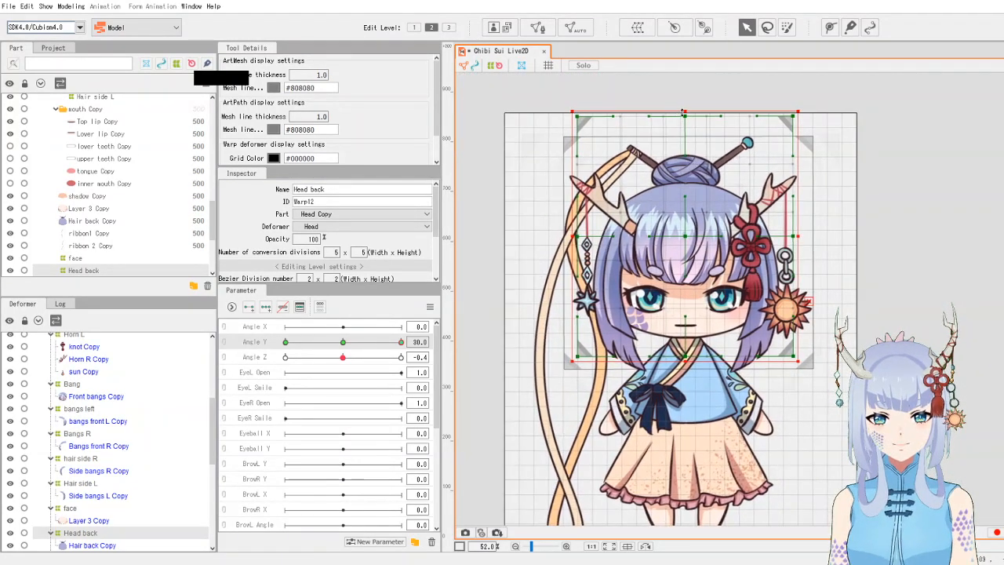
left_click_drag(684, 114, 685, 123)
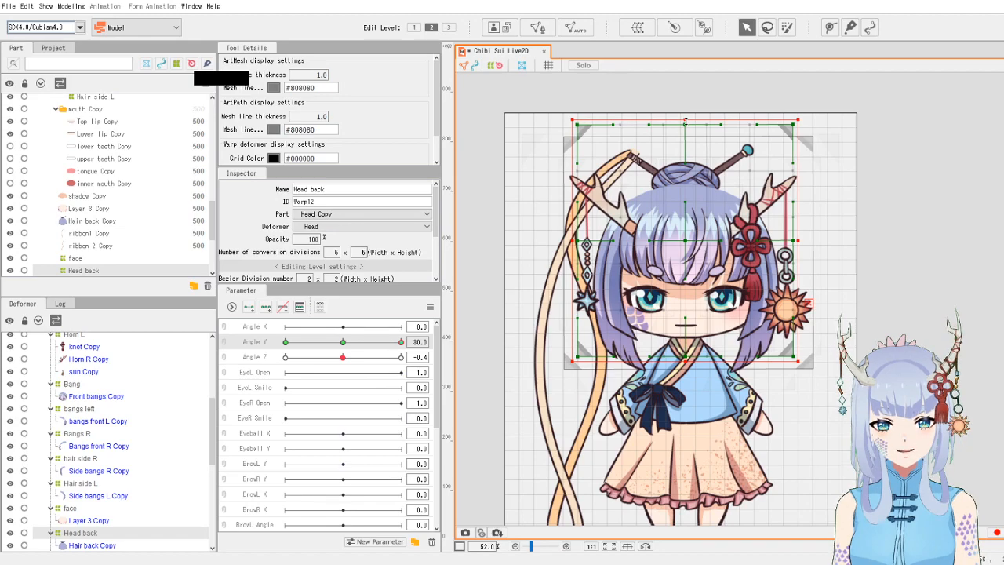
- Lower the top edge of the hair side R warp deformer slightly
scroll(690, 228, "up", 1)
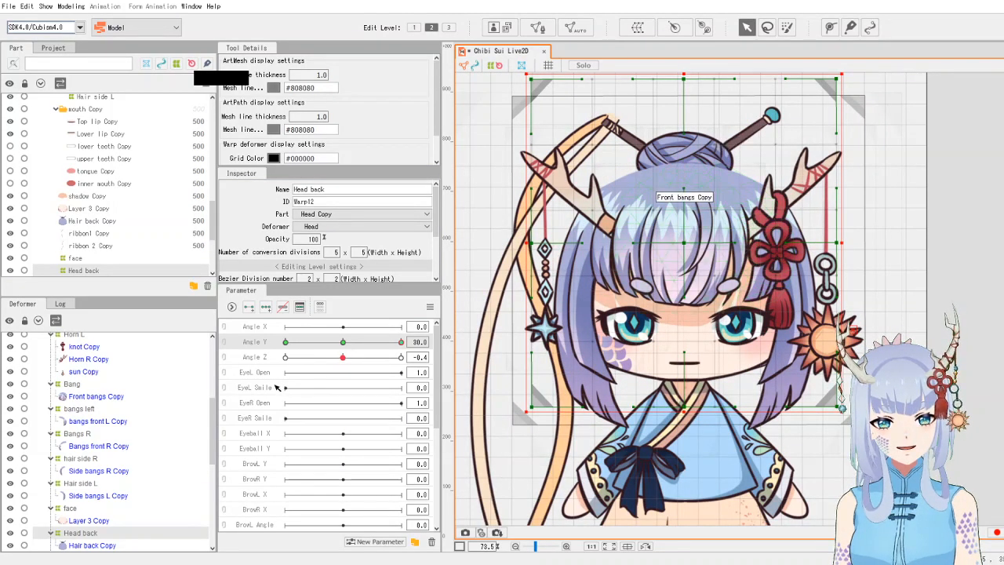
left_click(80, 460)
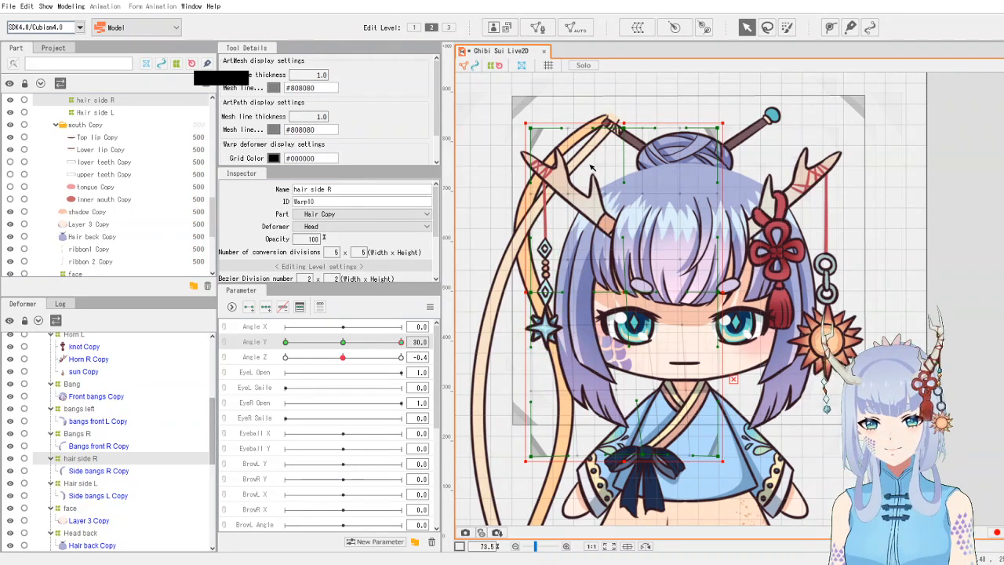
left_click_drag(624, 123, 626, 135)
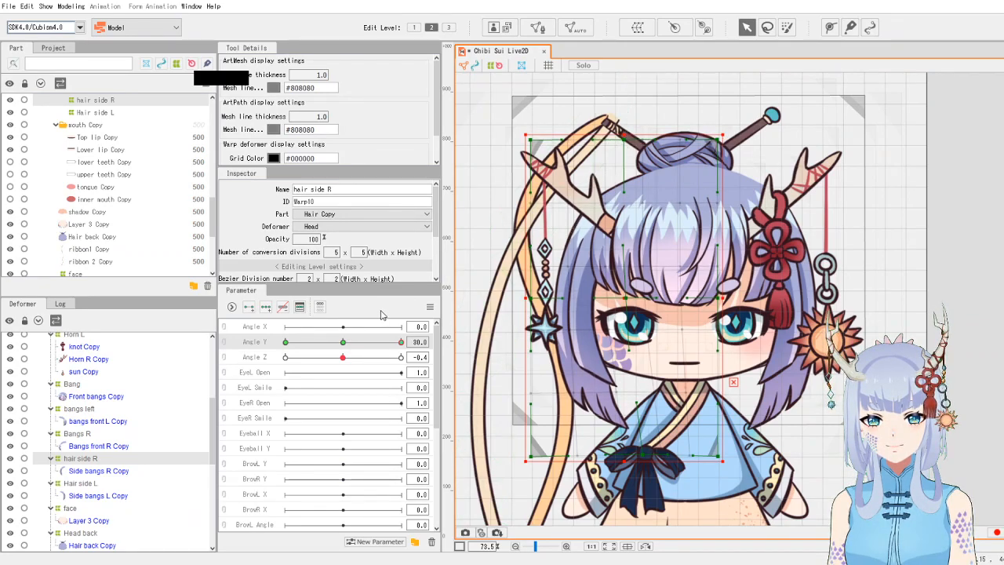
- Nudge the top edge of the Bangs R warp deformer down slightly
left_click(85, 434)
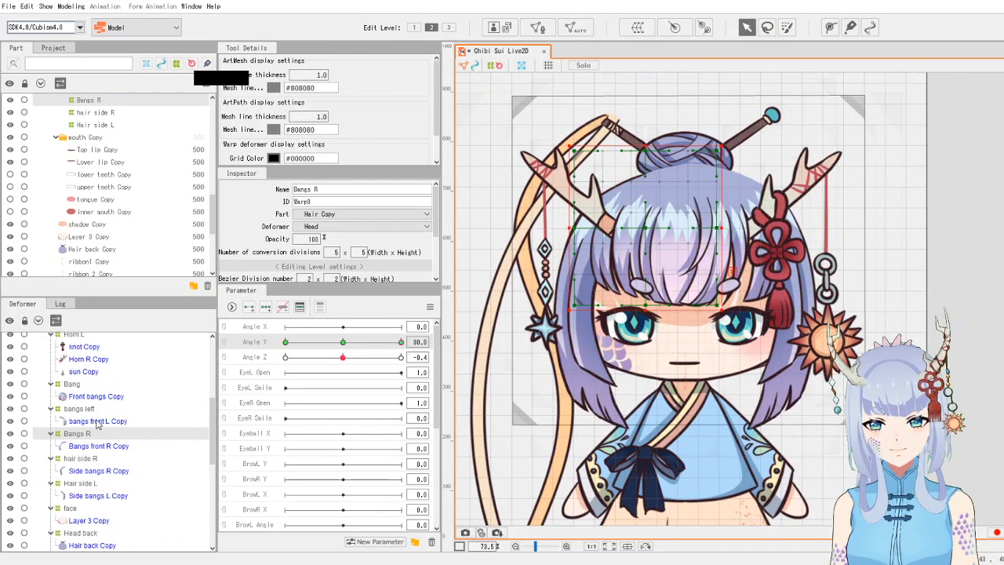
left_click_drag(647, 146, 647, 149)
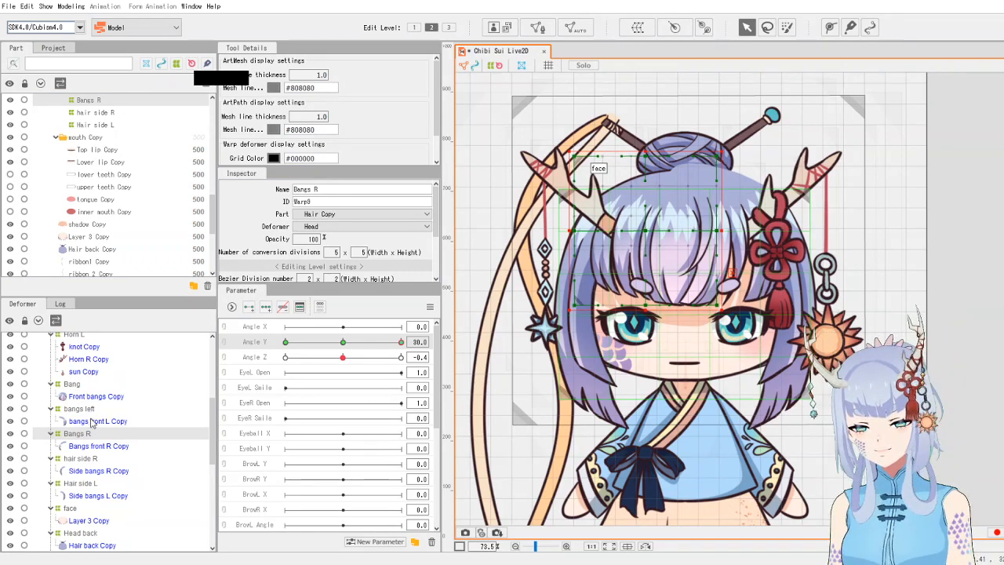
- Lower the top edge of the Hair side L warp deformer slightly
left_click(84, 459)
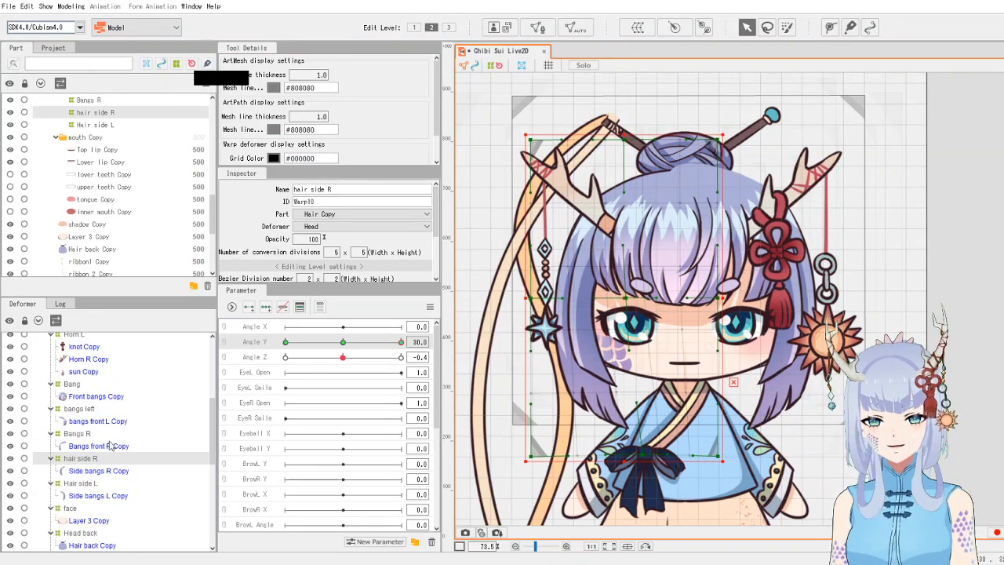
left_click(86, 484)
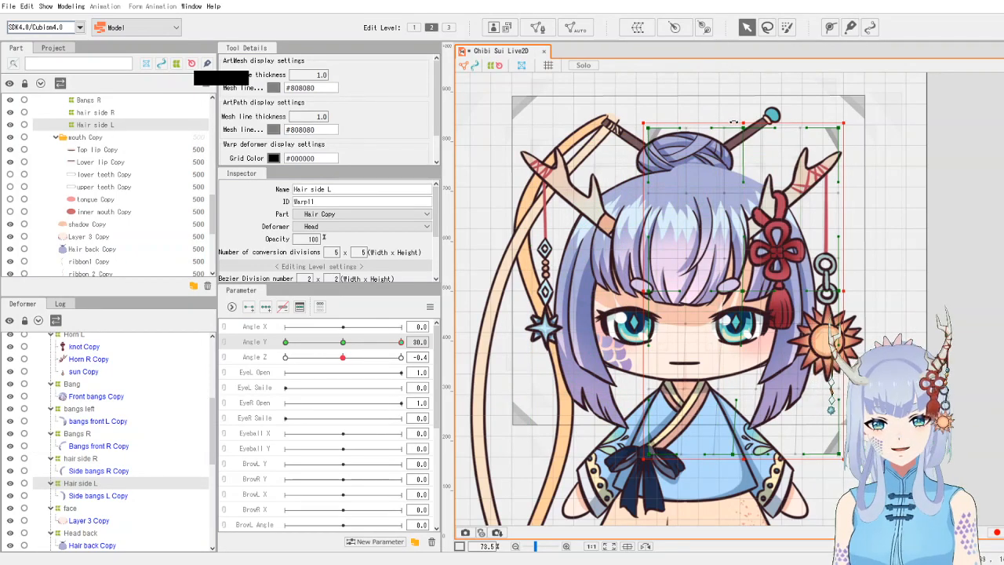
left_click_drag(742, 123, 744, 135)
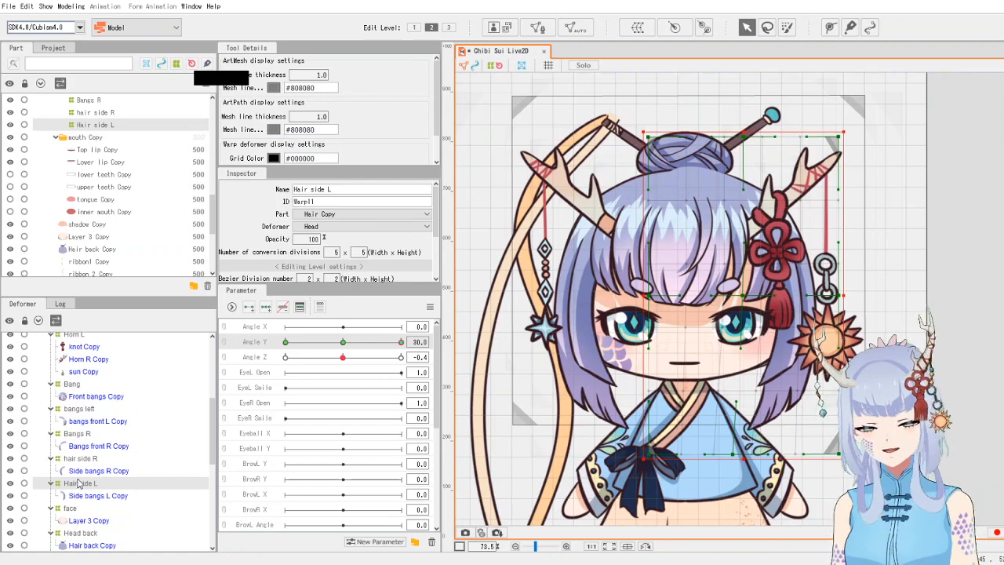
- Try lowering the top edge of the Bang warp deformer, then undo the move
left_click(73, 385)
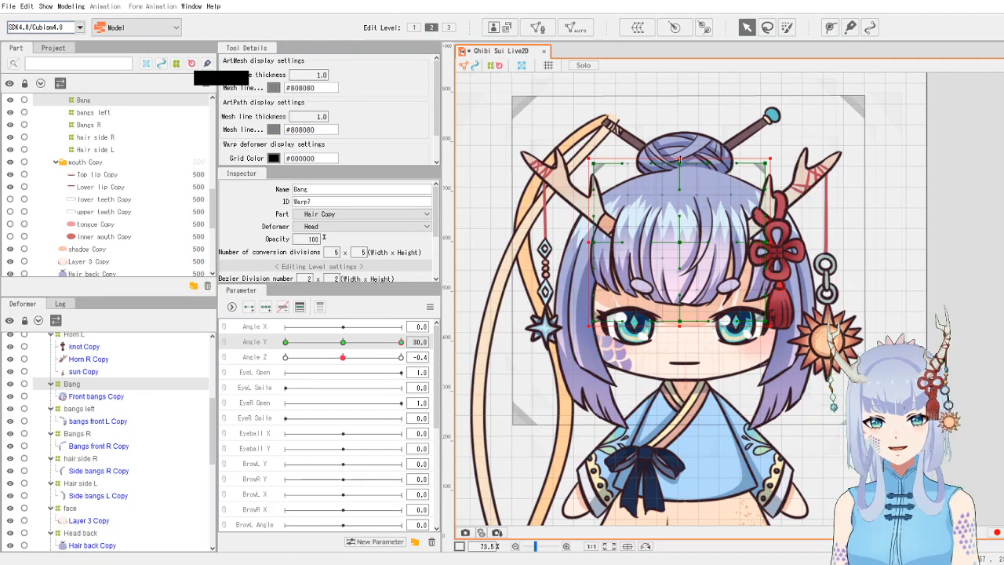
left_click_drag(680, 160, 681, 166)
key("ctrl+z")
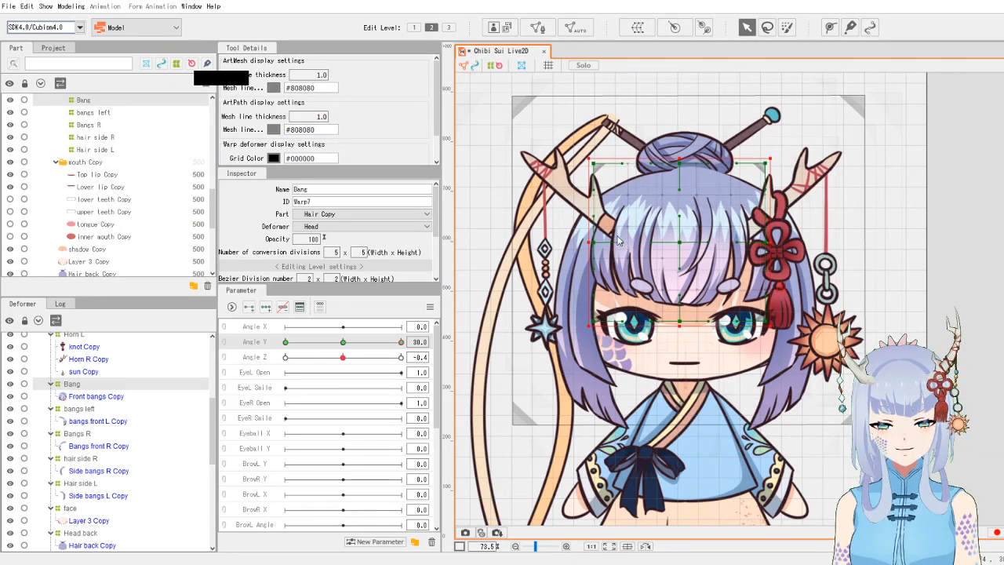
- Lower the top edge of the bangs left warp deformer slightly
left_click(89, 410)
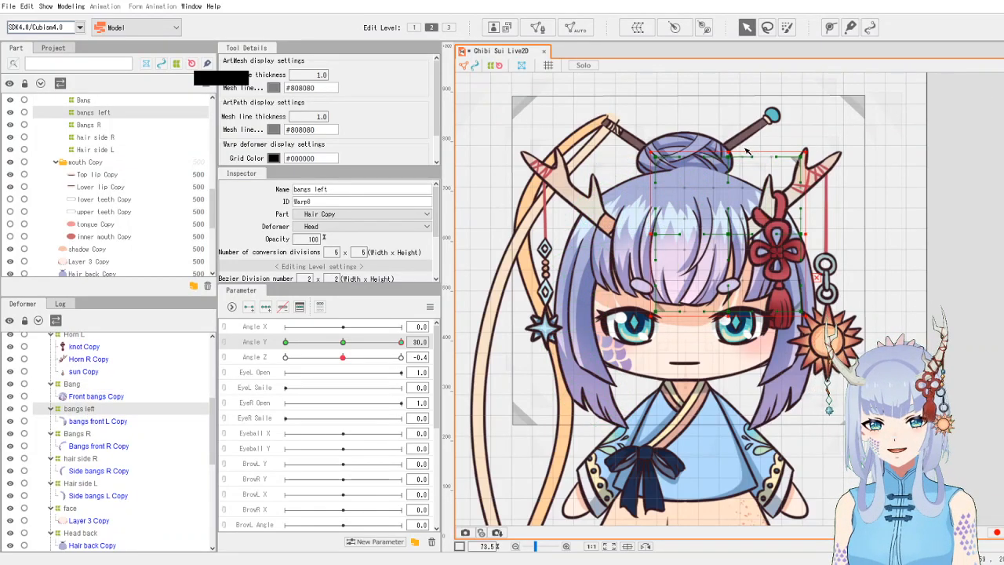
left_click_drag(727, 152, 728, 160)
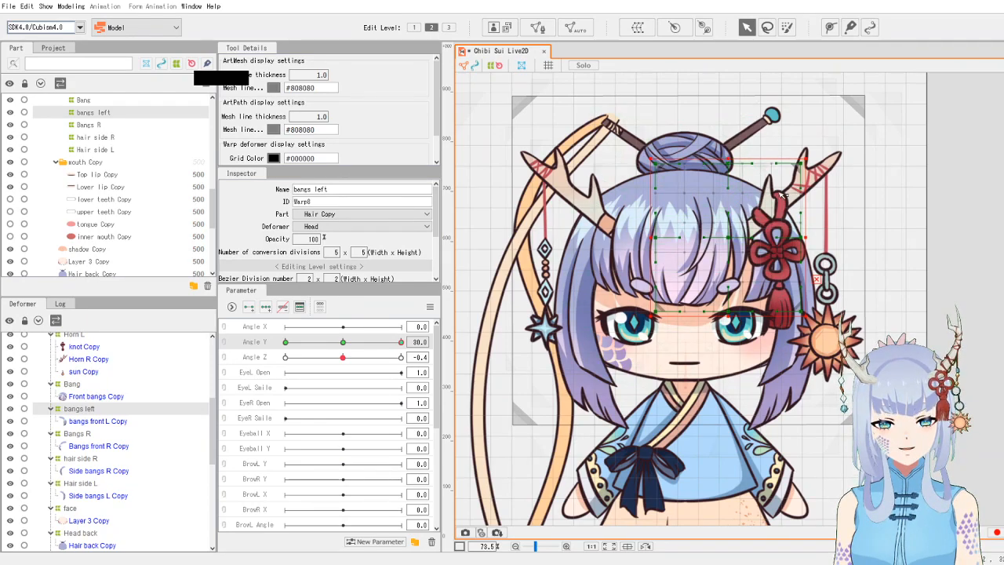
- Raise the bottom centre of the shadow face warp deformer toward the eyes
scroll(695, 365, "up", 1)
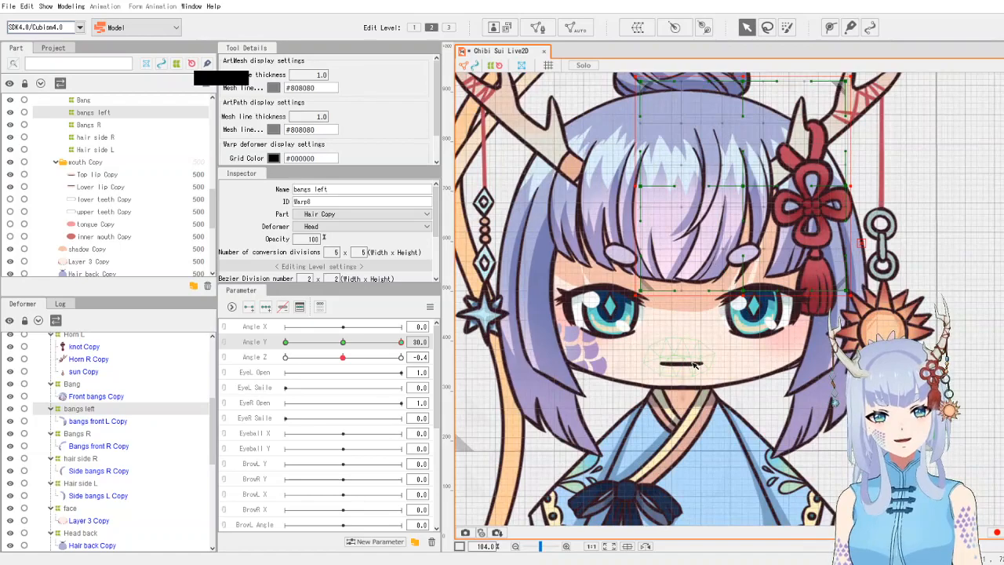
scroll(681, 337, "down", 3)
scroll(684, 222, "up", 2)
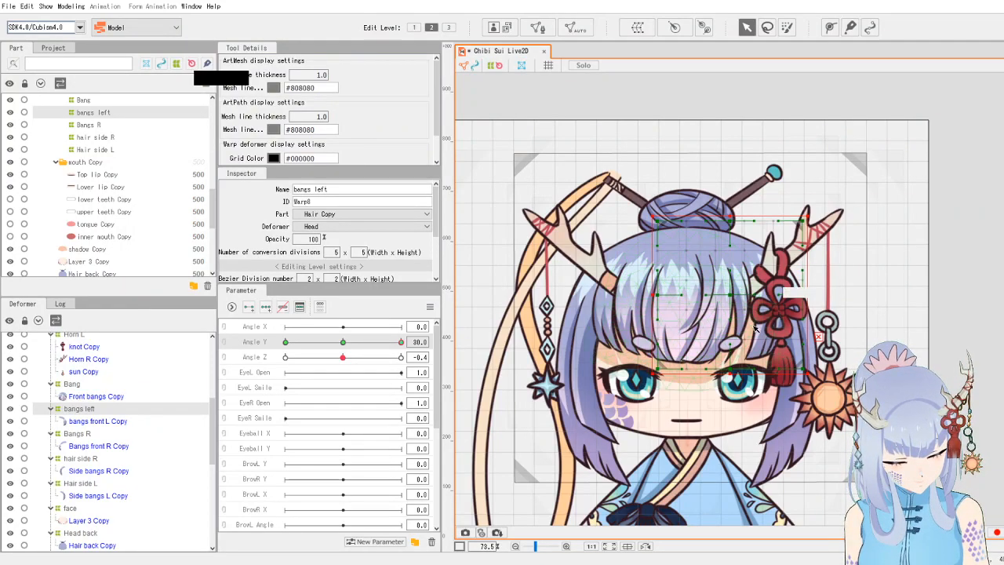
scroll(722, 349, "up", 2)
left_click_drag(720, 349, 684, 321)
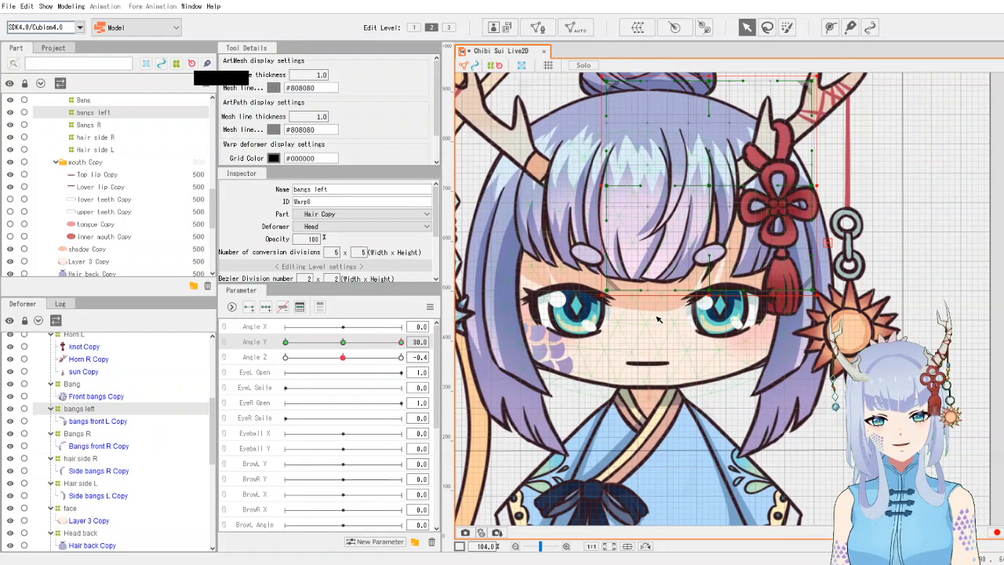
left_click(666, 309)
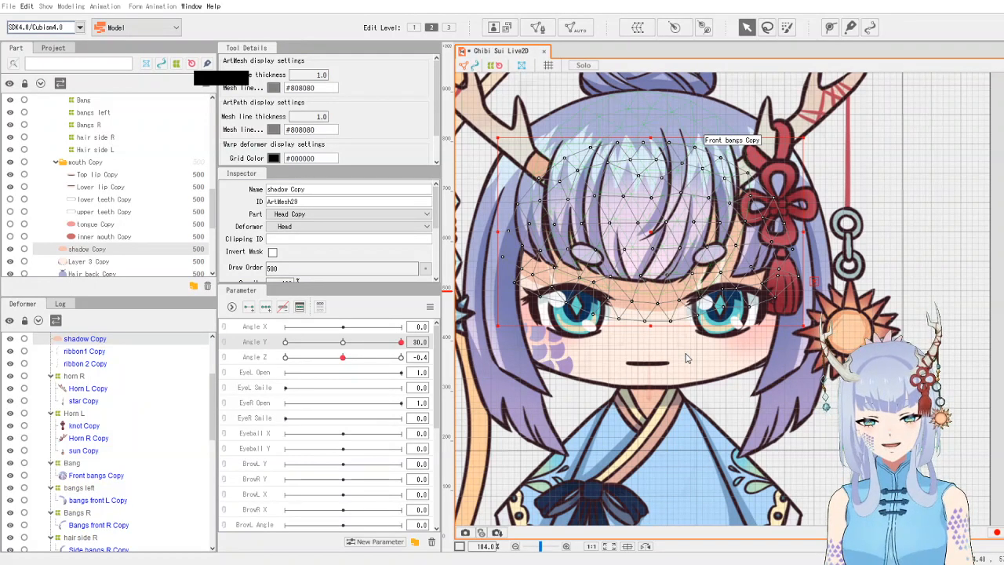
left_click(669, 320)
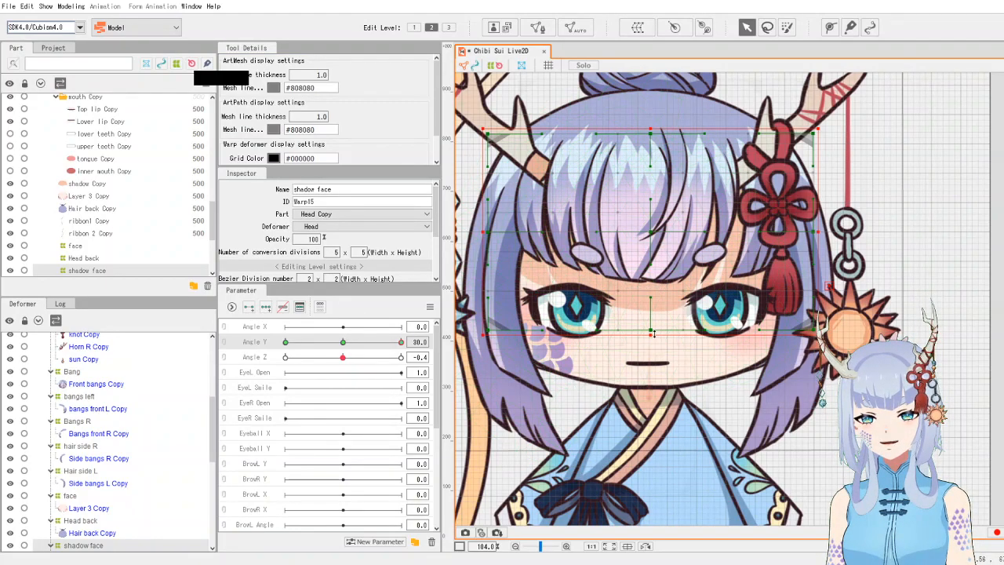
left_click_drag(654, 332, 659, 312)
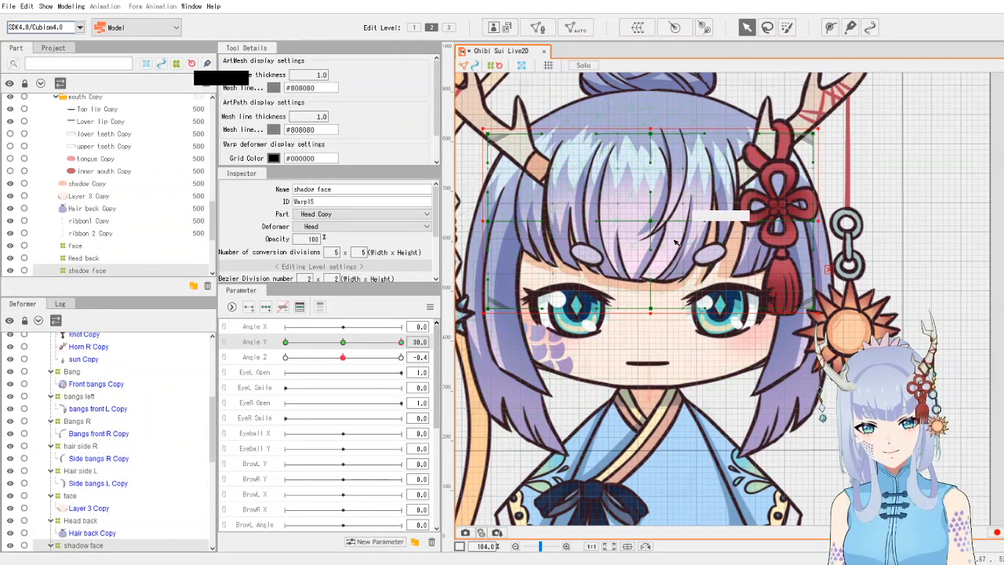
- Select both the Eye R and Eye L warp deformers and move them up slightly
scroll(709, 258, "down", 4)
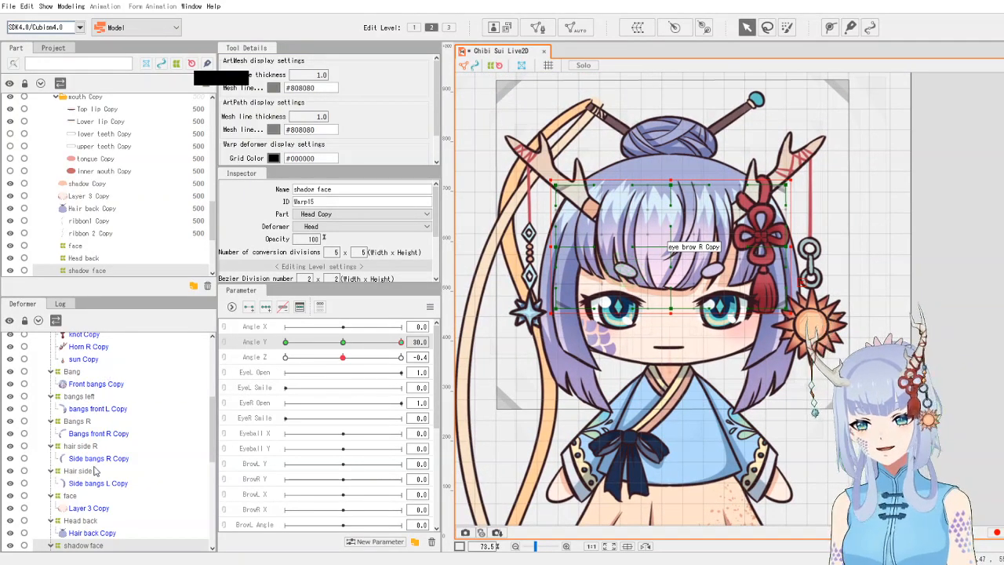
scroll(93, 446, "down", 2)
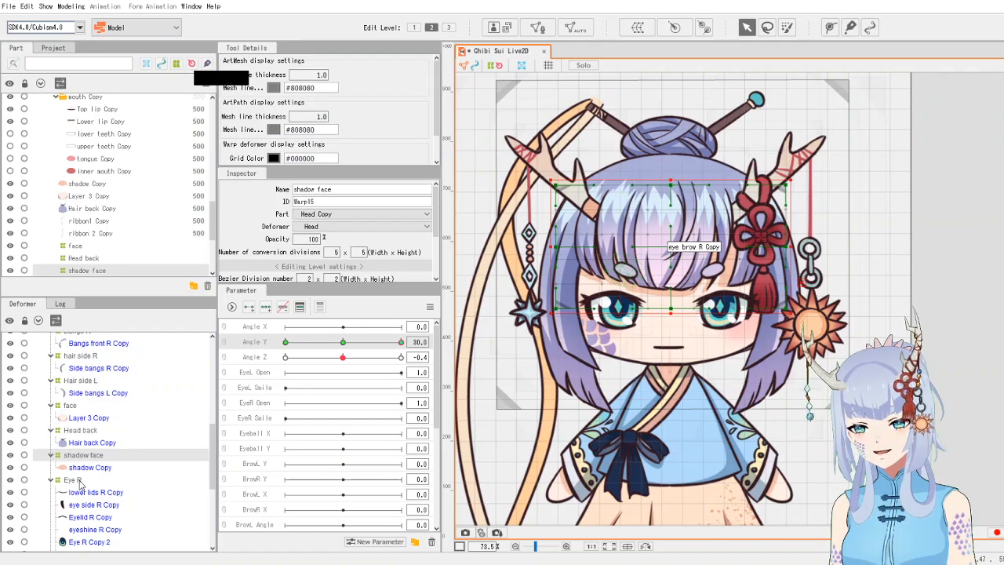
scroll(81, 482, "down", 3)
left_click(86, 433)
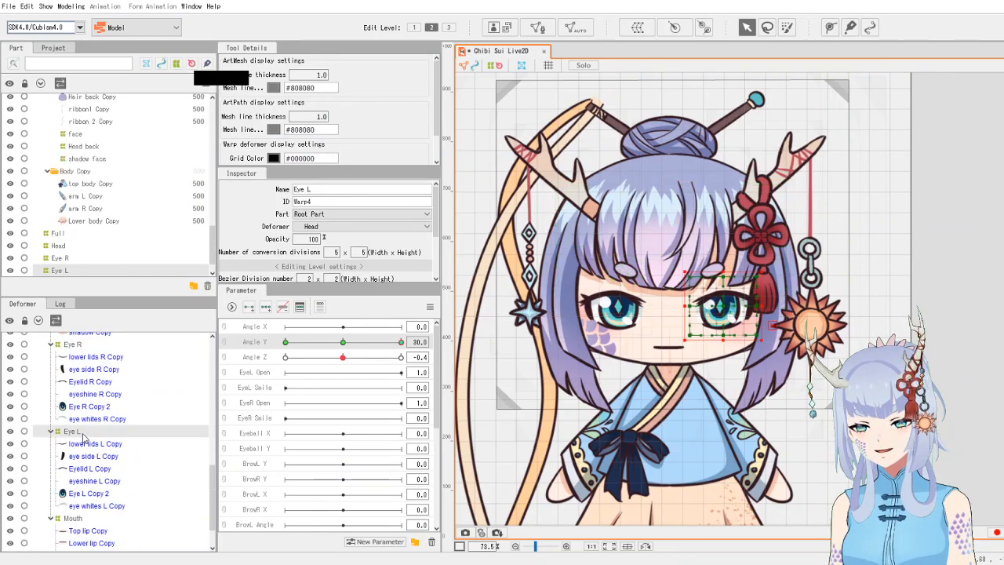
scroll(87, 428, "up", 1)
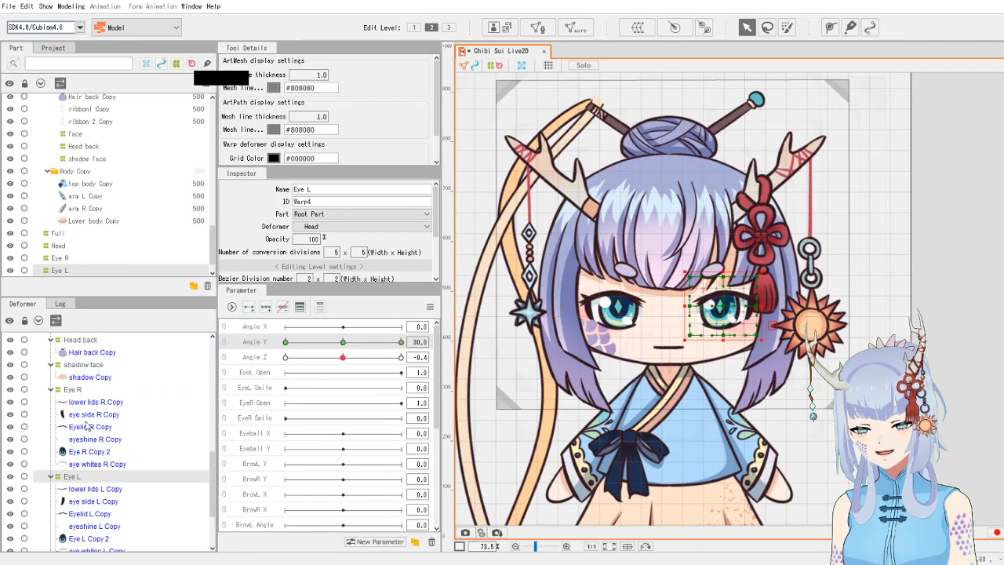
left_click(77, 393, "ctrl")
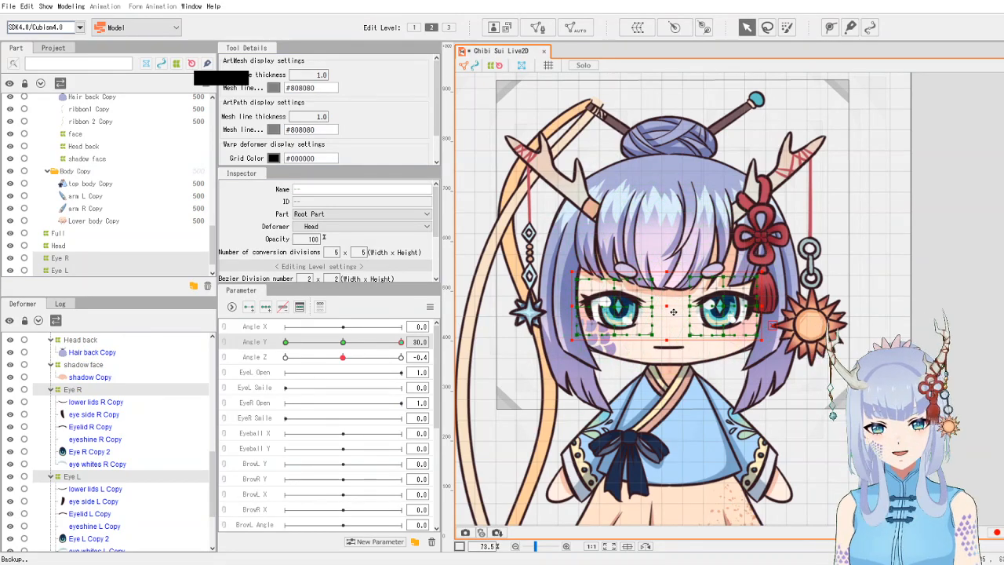
mouse_move(672, 312)
left_mouse_down()
mouse_move(669, 299)
mouse_move(666, 325)
mouse_move(667, 302)
left_mouse_up()
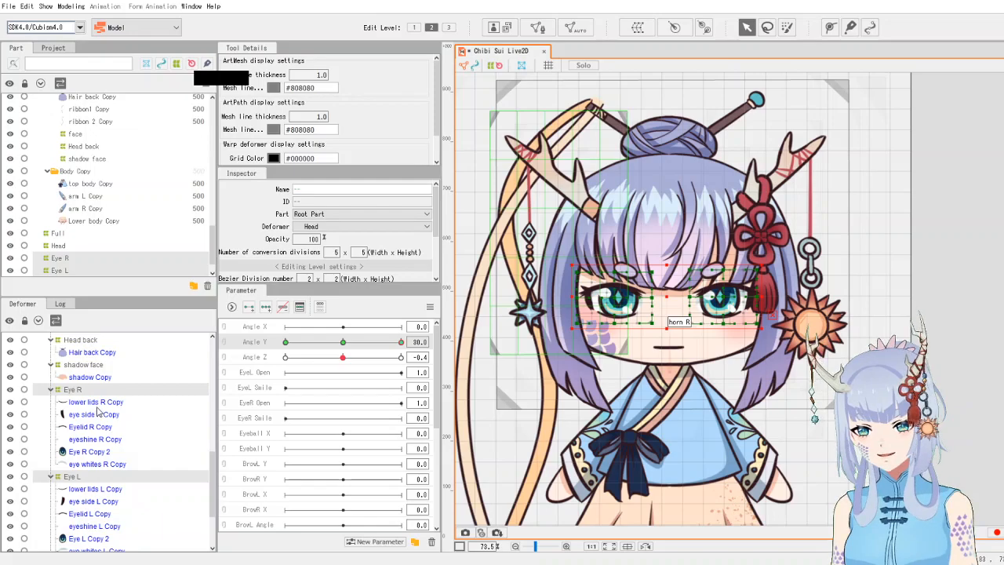
- Move the Mouth warp deformer up slightly
scroll(106, 464, "down", 2)
left_click(75, 473)
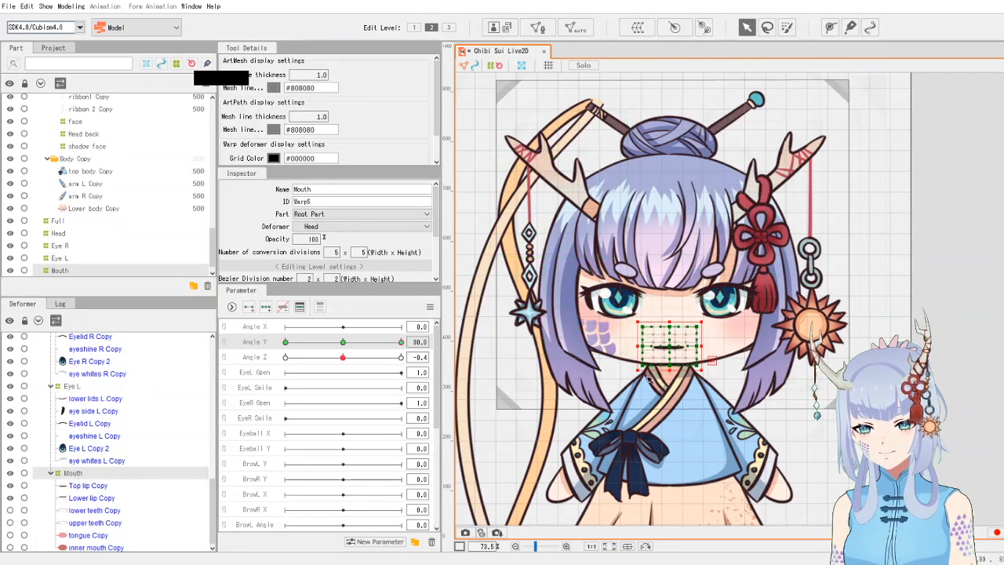
left_click_drag(676, 350, 678, 339)
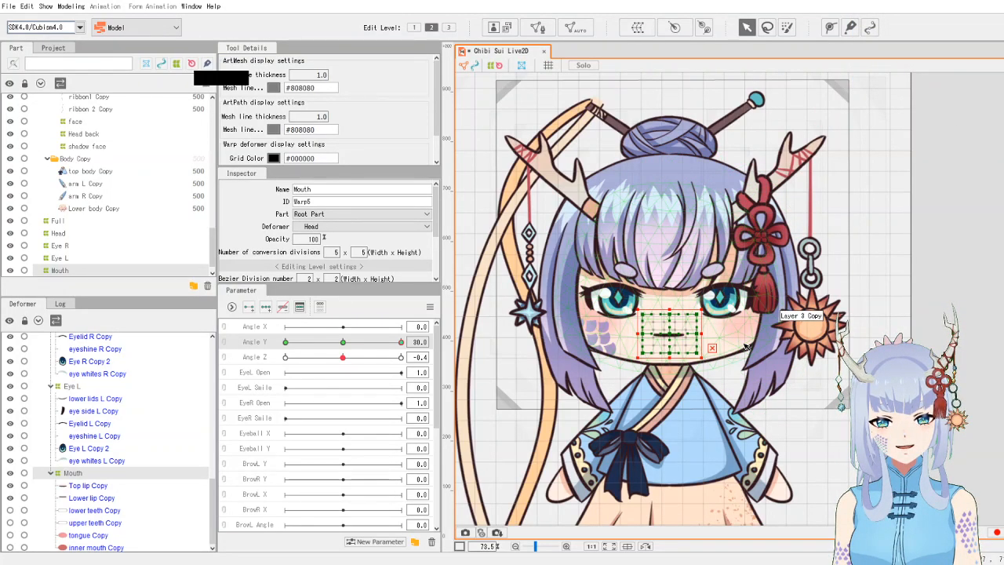
- Select both eyebrow art meshes and move them up slightly
left_click(633, 272)
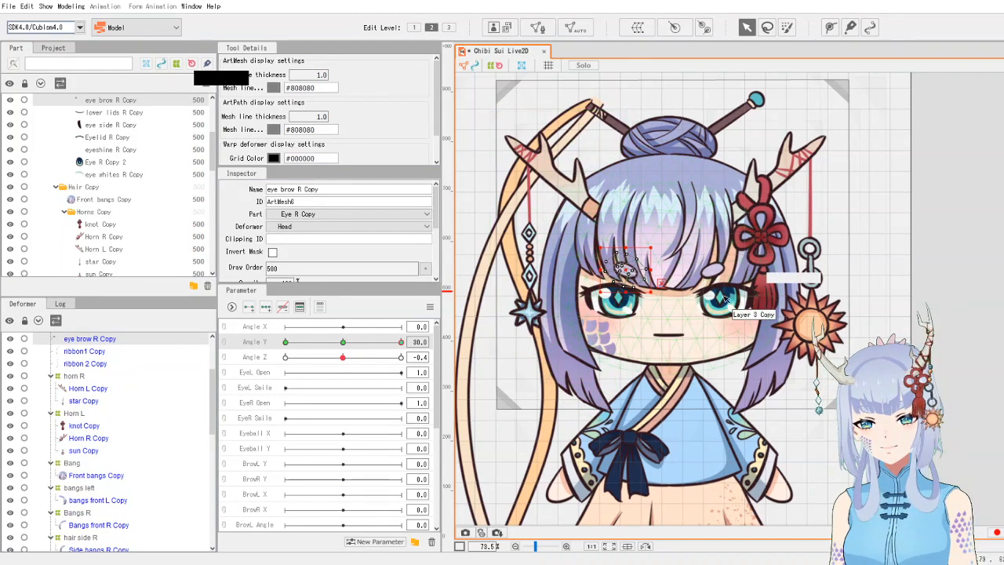
left_click(713, 270, "shift")
left_click_drag(673, 276, 672, 266)
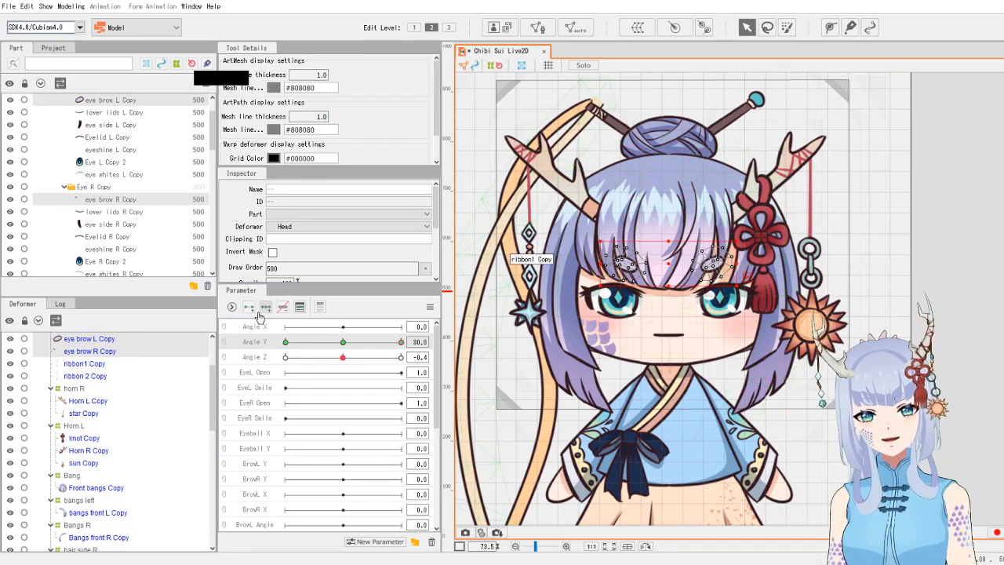
- Select the horn R and Horn L warp deformers together and move them up slightly
left_click(75, 388)
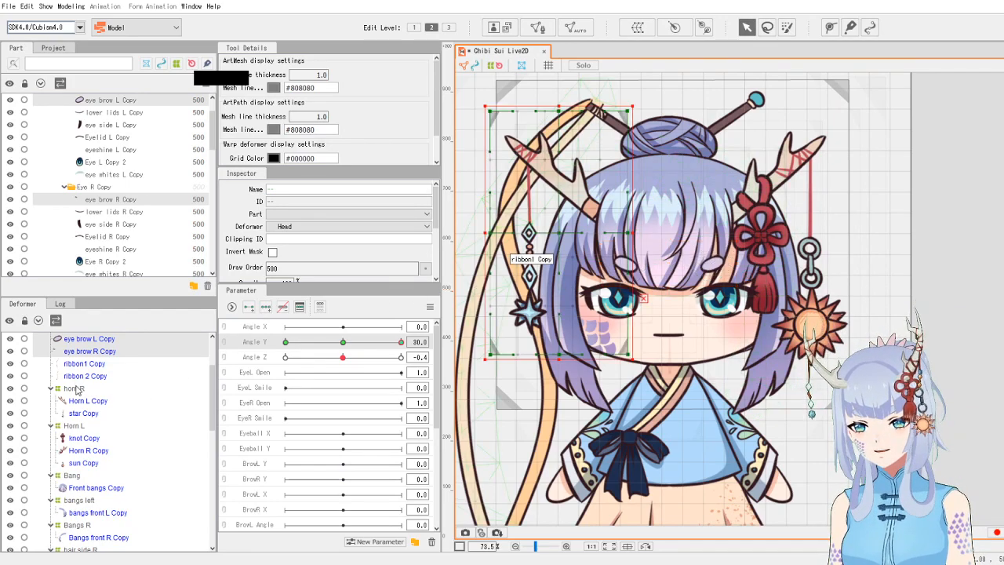
left_click(76, 426, "shift")
left_click(68, 392, "ctrl")
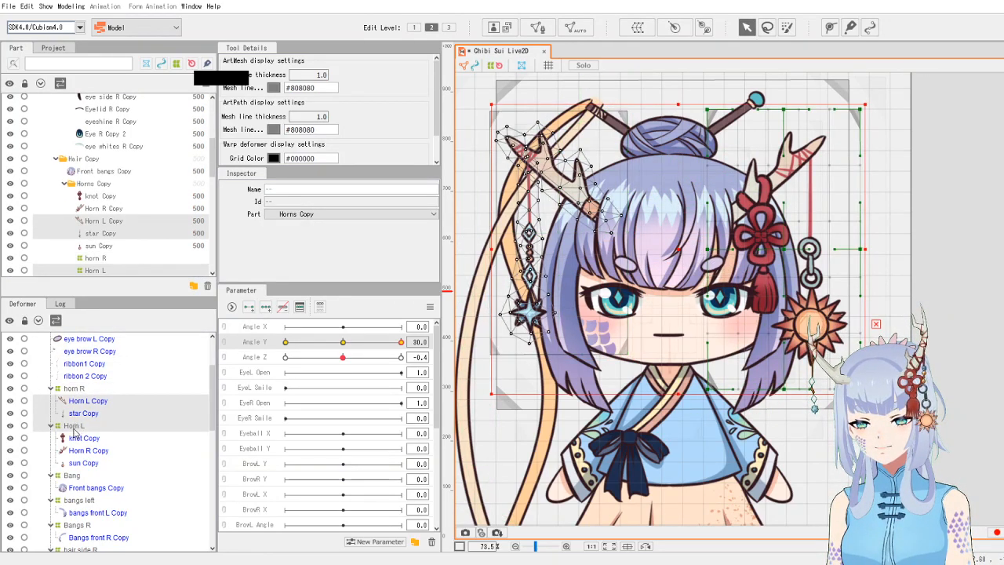
left_click(76, 427)
left_click(68, 393, "ctrl")
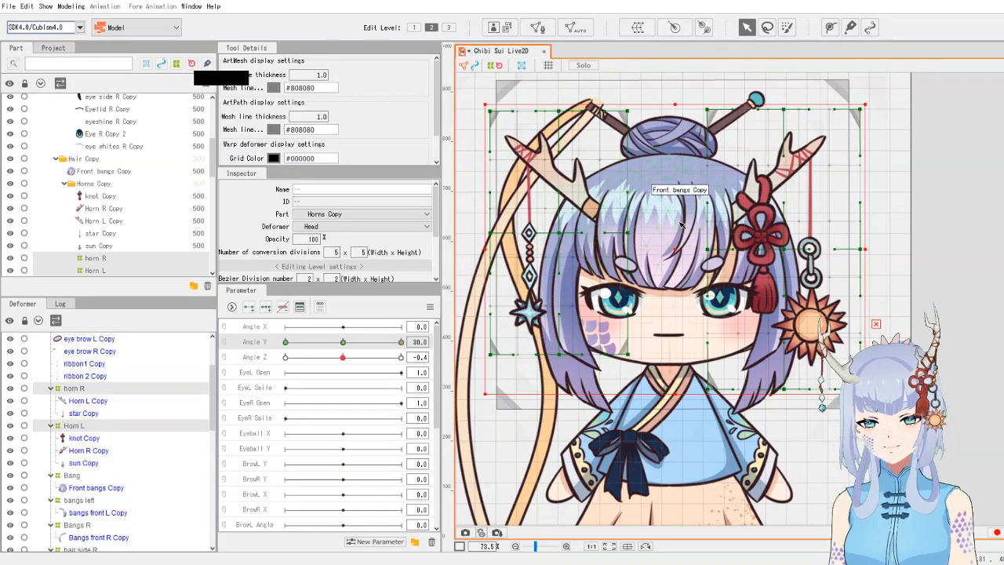
left_click_drag(679, 251, 683, 243)
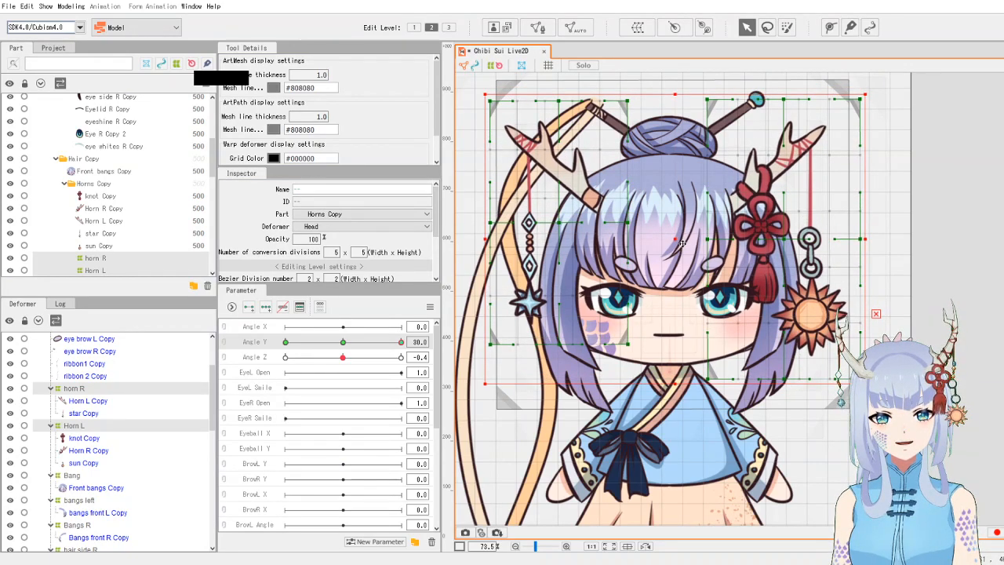
- Nudge the selected horn warp deformers up two more steps and deselect them
key("Up")
key("Up")
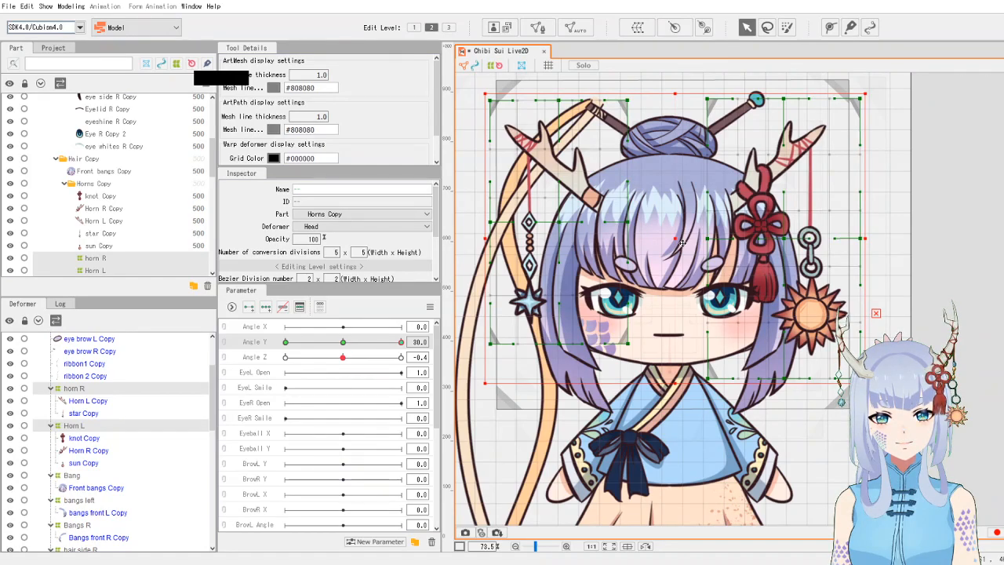
left_click(997, 228)
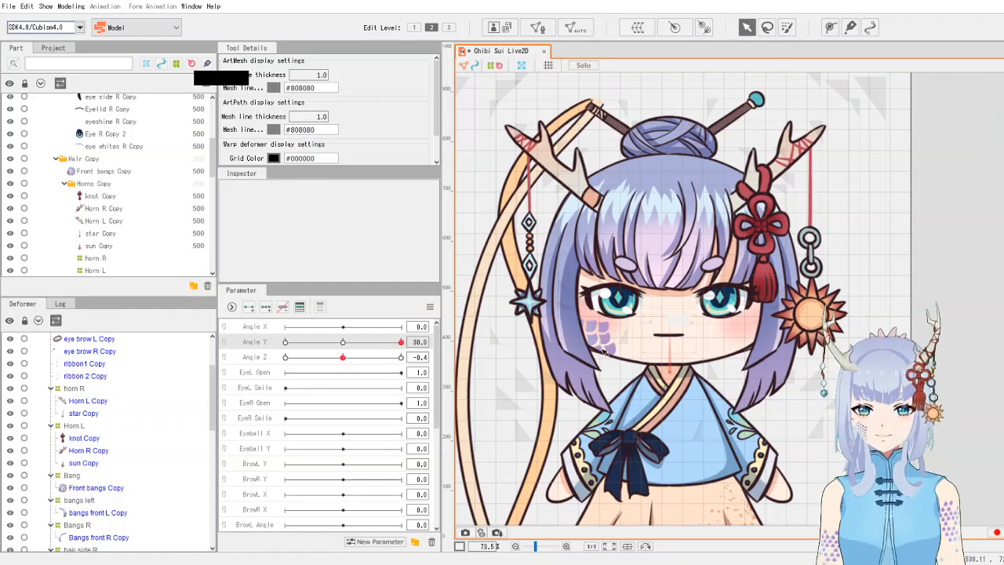
- Switch Angle Y to its -30 key and move the Head back warp deformer down slightly
left_click_drag(400, 342, 504, 334)
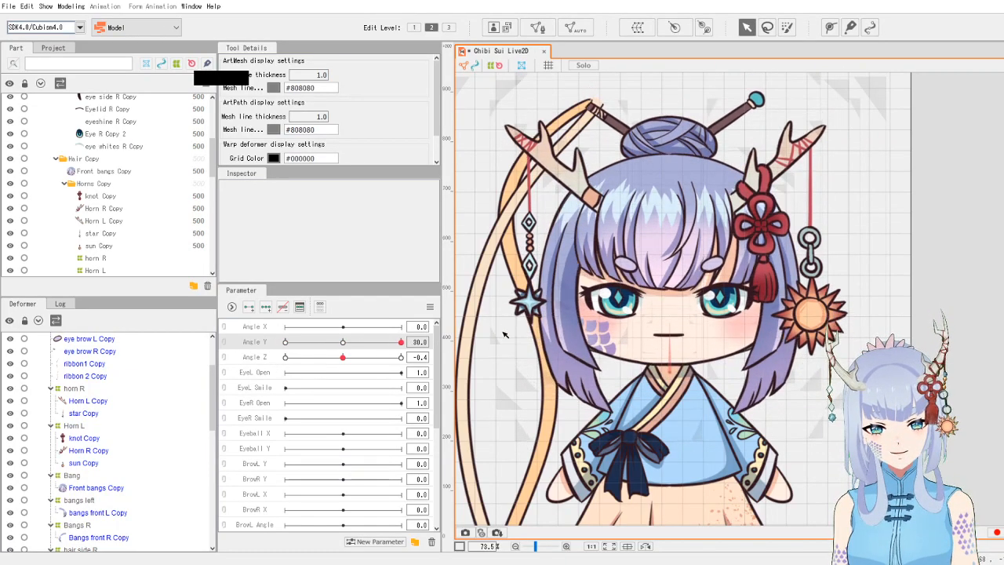
left_click_drag(390, 341, 264, 364)
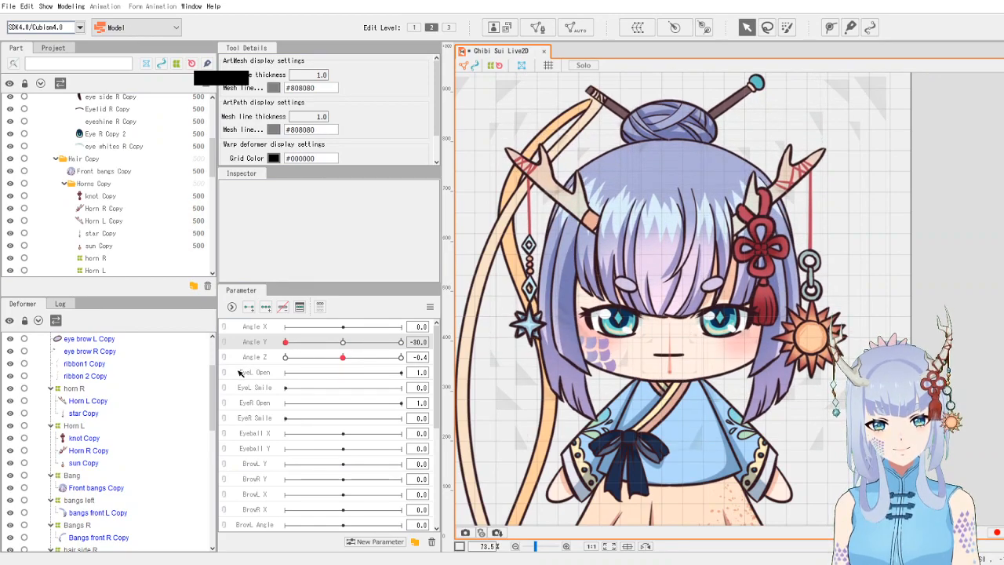
left_click(680, 129)
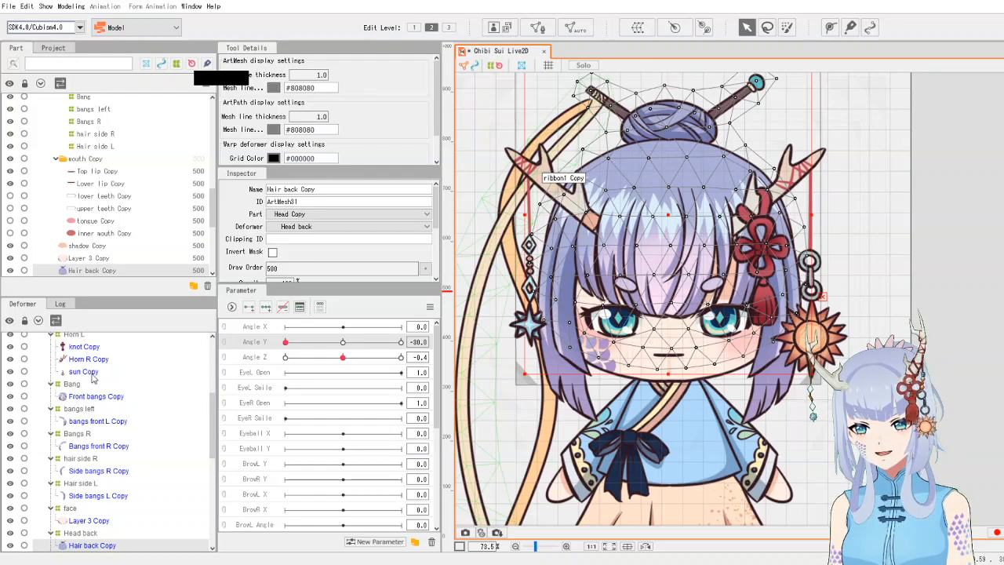
left_click(95, 533)
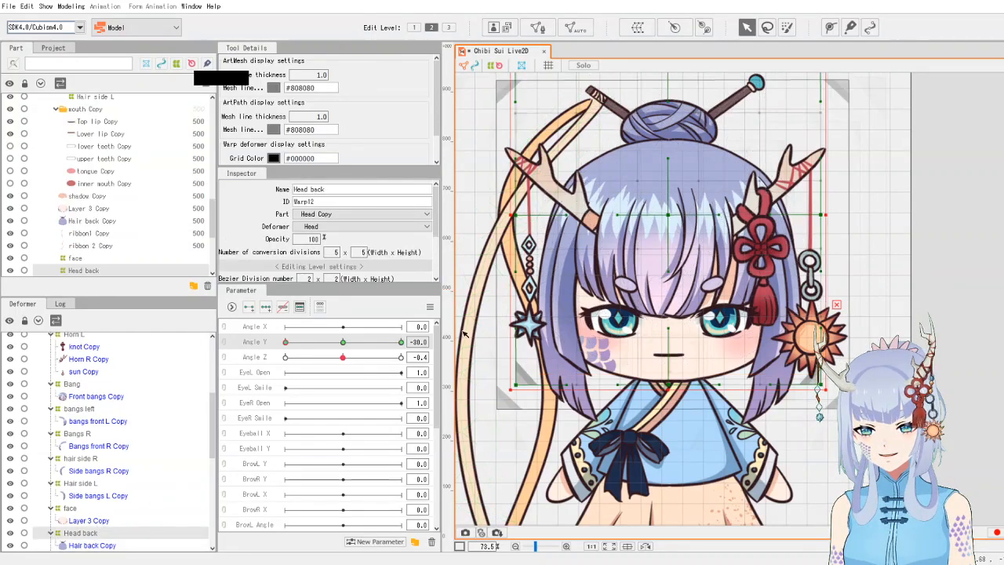
left_click_drag(671, 214, 672, 218)
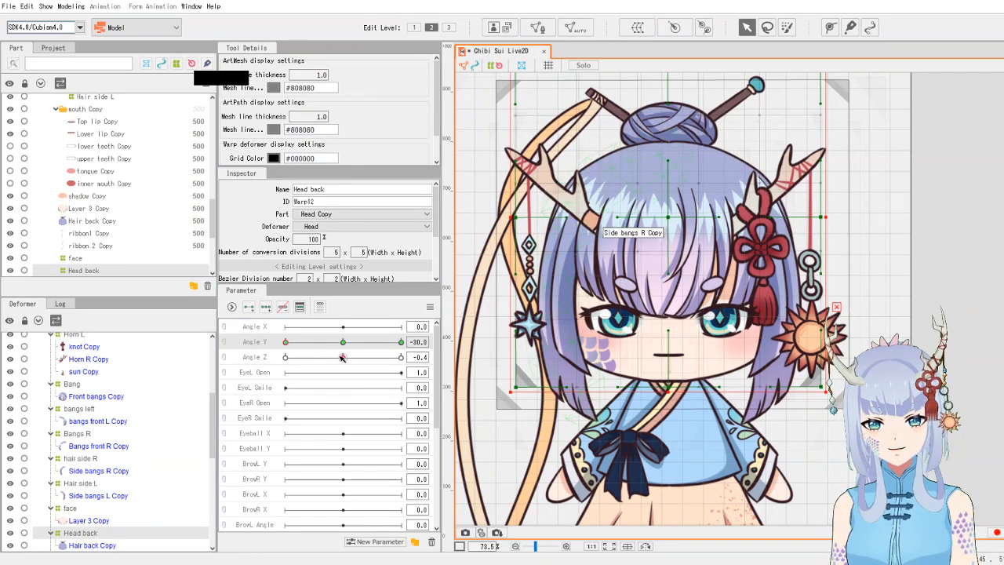
- Scrub the Angle Y and Angle Z sliders to preview the head's up-down movement
left_click_drag(346, 348, 280, 374)
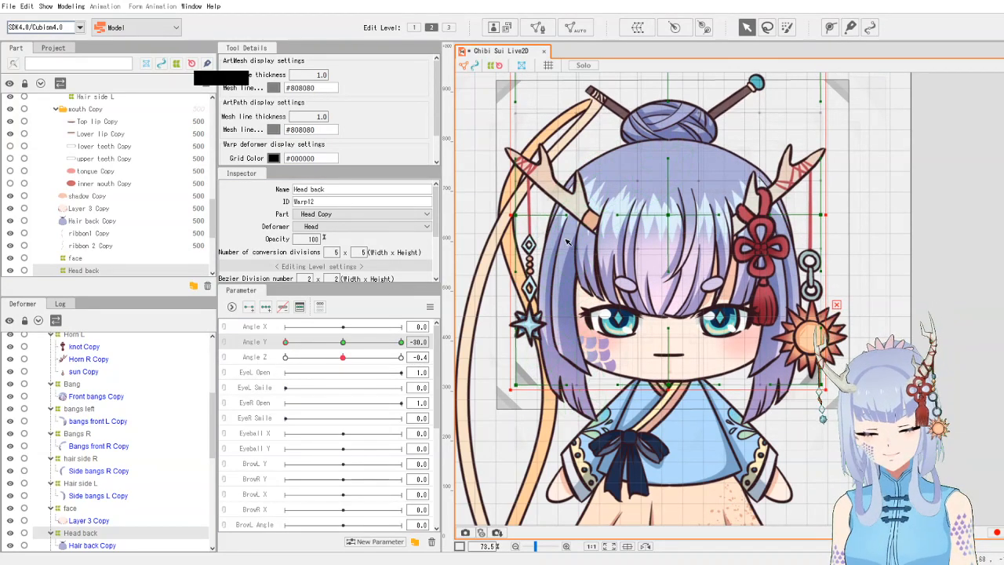
left_click(306, 342)
left_click_drag(330, 339, 306, 333)
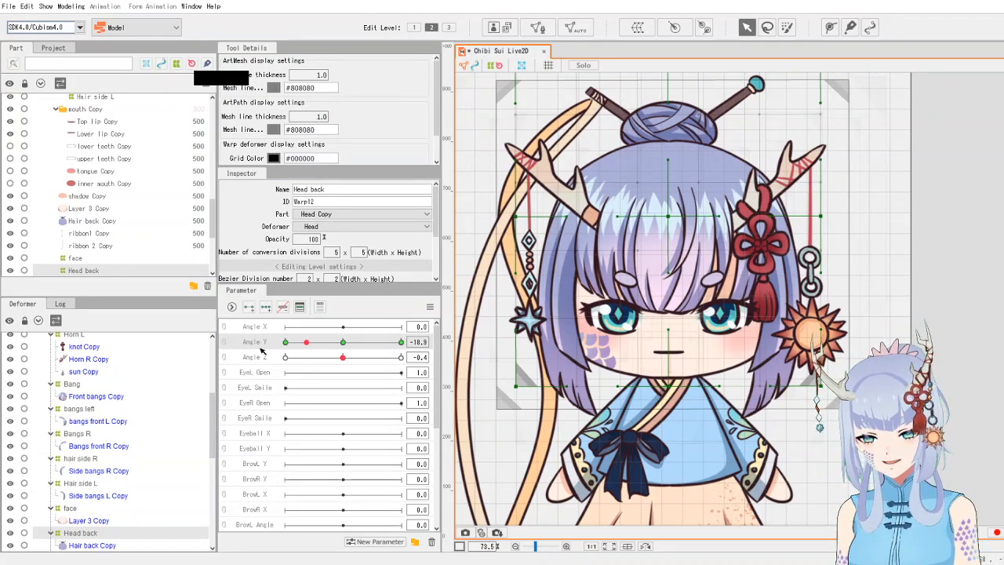
left_click(342, 343)
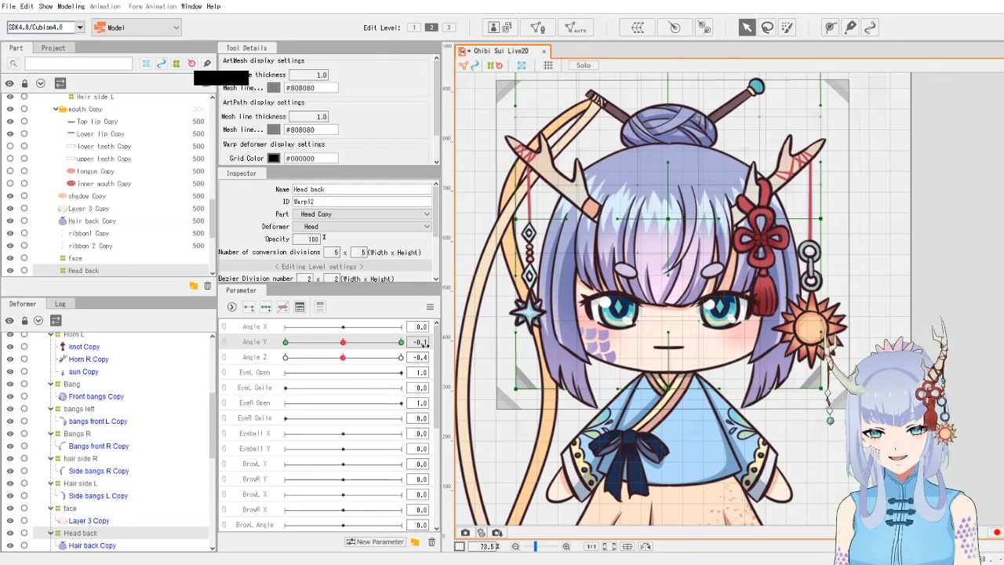
left_click_drag(342, 359, 269, 371)
left_click_drag(343, 343, 243, 368)
left_click_drag(371, 330, 403, 359)
mouse_move(344, 342)
left_mouse_down()
mouse_move(426, 342)
mouse_move(267, 369)
mouse_move(341, 341)
mouse_move(431, 344)
mouse_move(326, 349)
mouse_move(235, 376)
mouse_move(359, 350)
mouse_move(412, 357)
mouse_move(342, 358)
left_mouse_up()
left_click(343, 359)
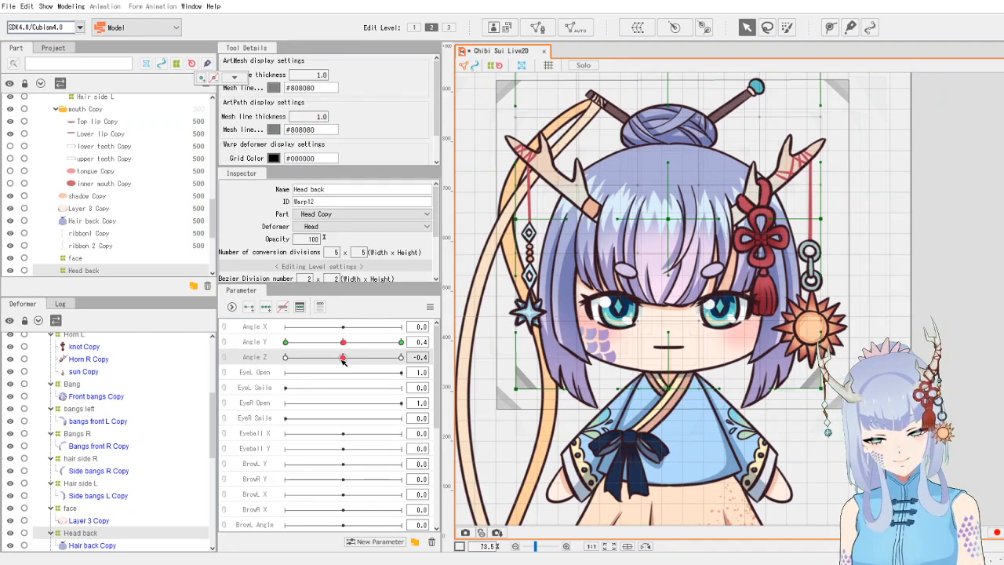
left_click(965, 316)
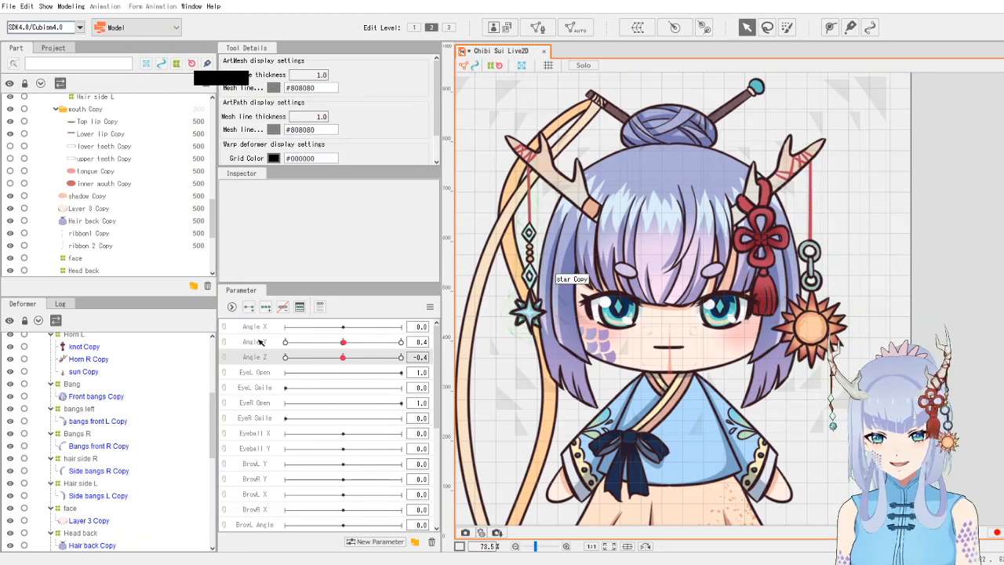
- Test Angle Y combined with Angle Z and Angle X on 2D controls, then reset all parameters to default values
left_click(224, 359)
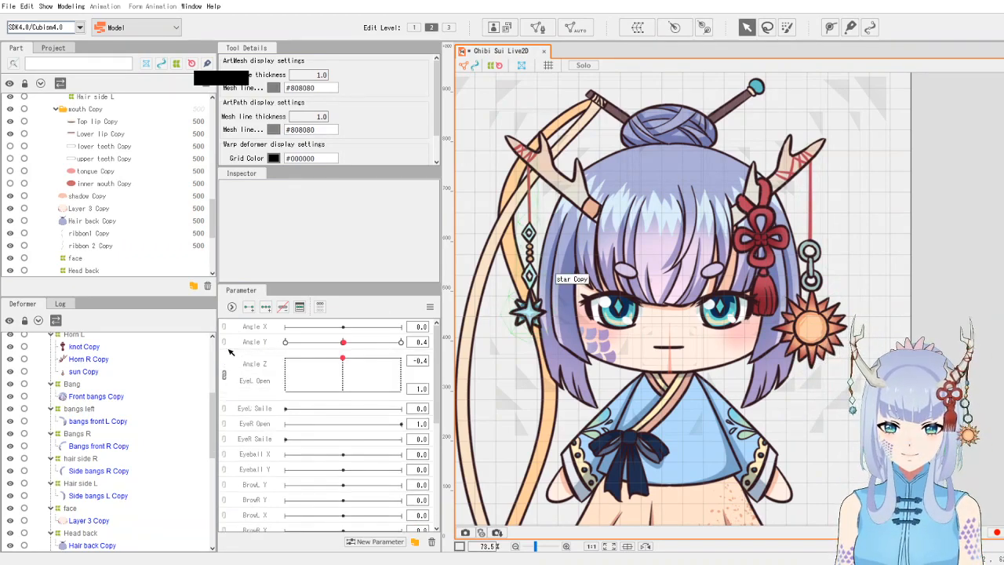
left_click(226, 369)
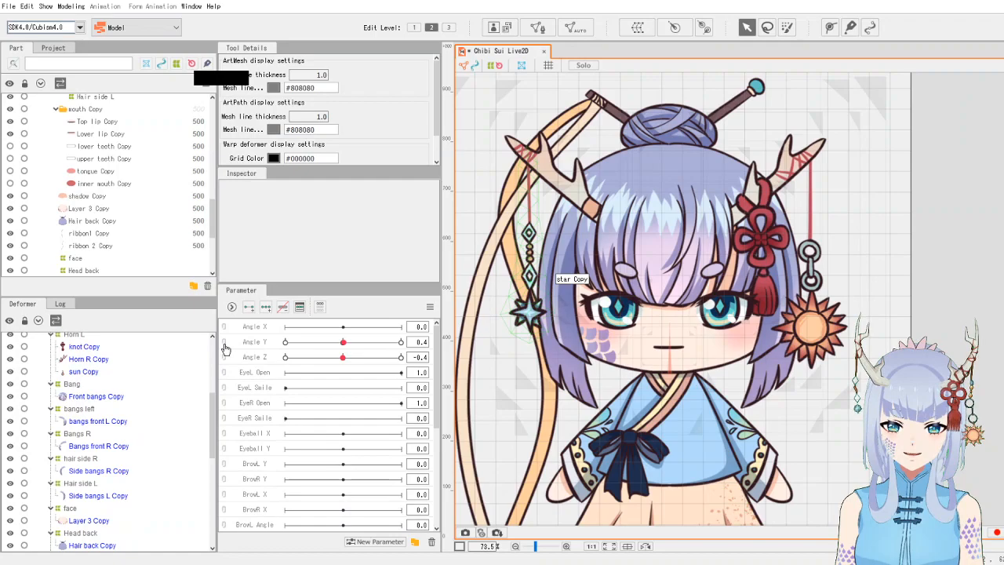
left_click(224, 349)
left_click_drag(343, 360, 451, 388)
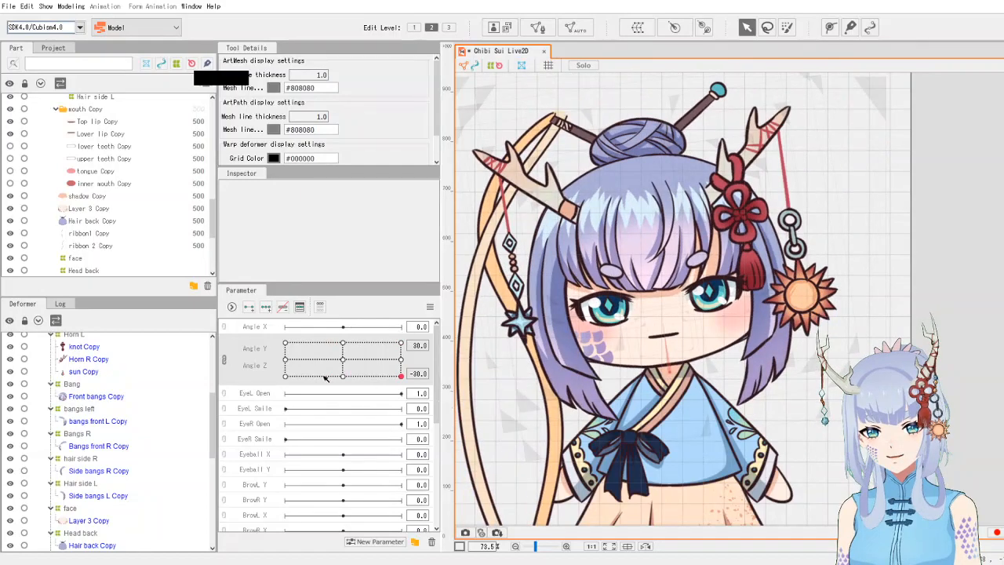
left_click(224, 360)
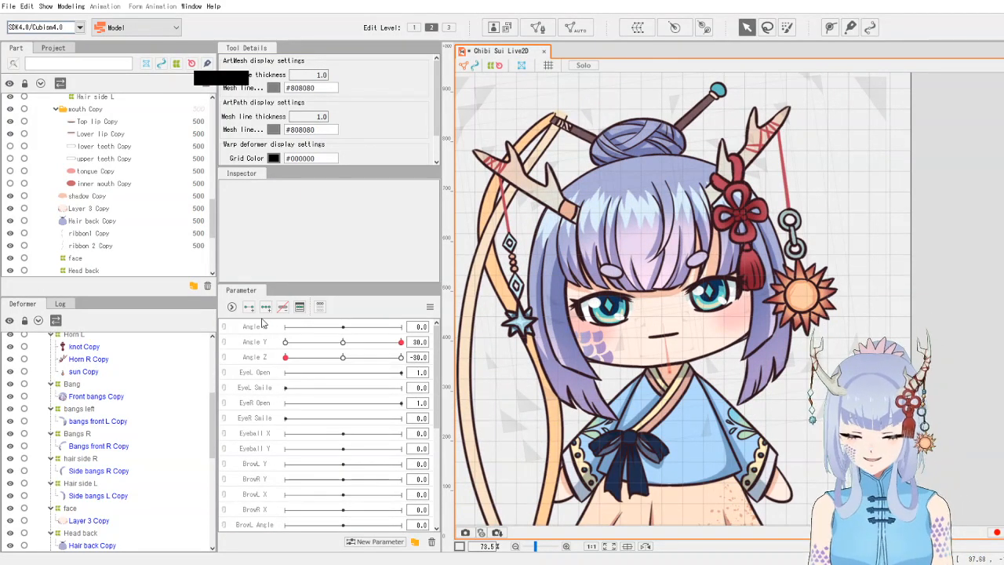
left_click(224, 334)
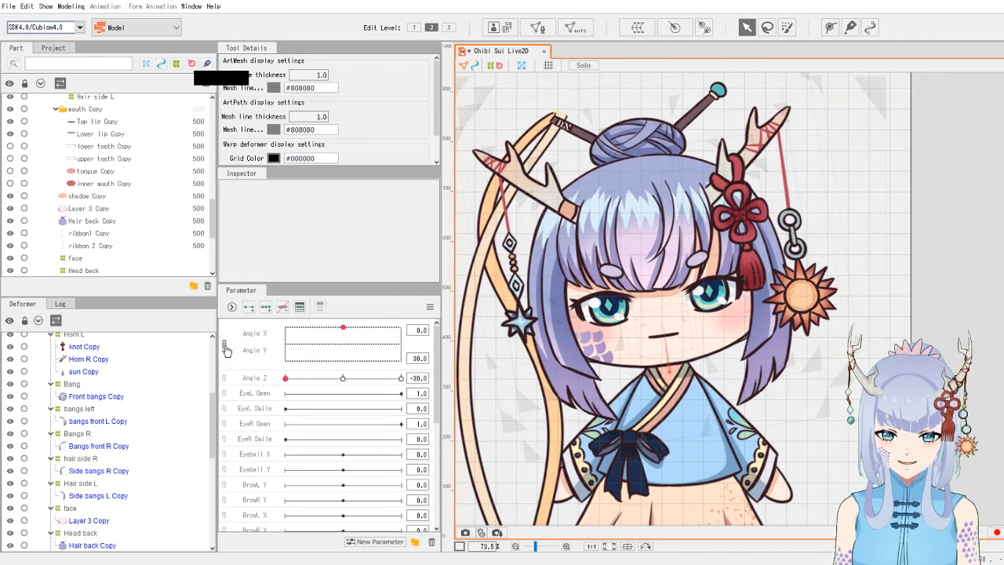
left_click(223, 344)
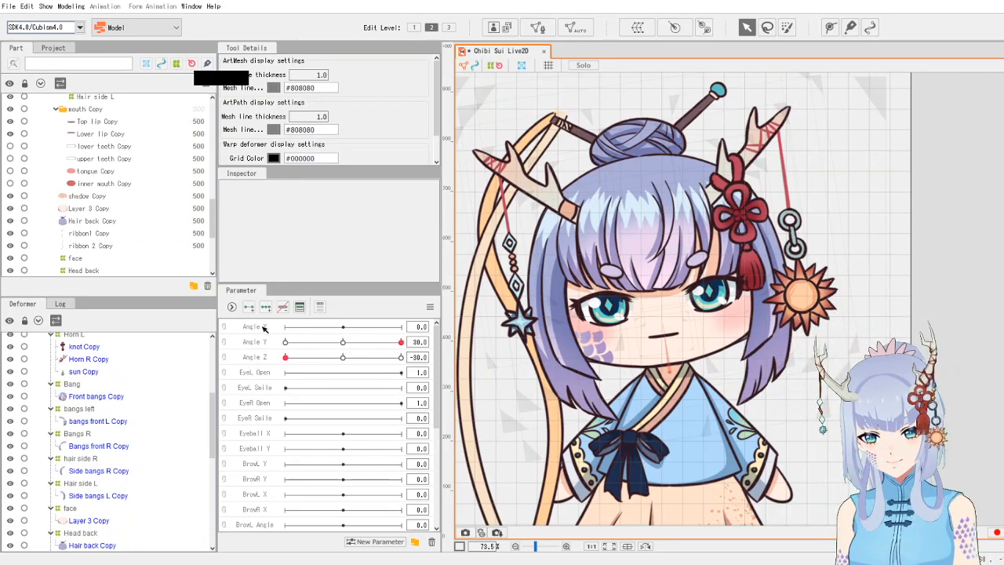
left_click(342, 343)
left_click(345, 358)
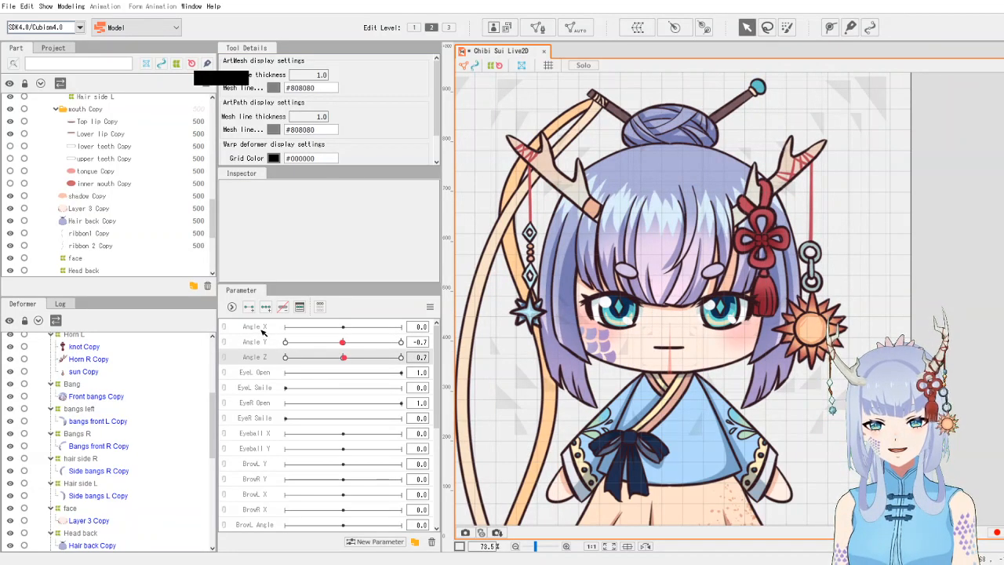
mouse_move(342, 358)
left_mouse_down()
mouse_move(322, 358)
mouse_move(383, 362)
mouse_move(314, 363)
mouse_move(342, 370)
left_mouse_up()
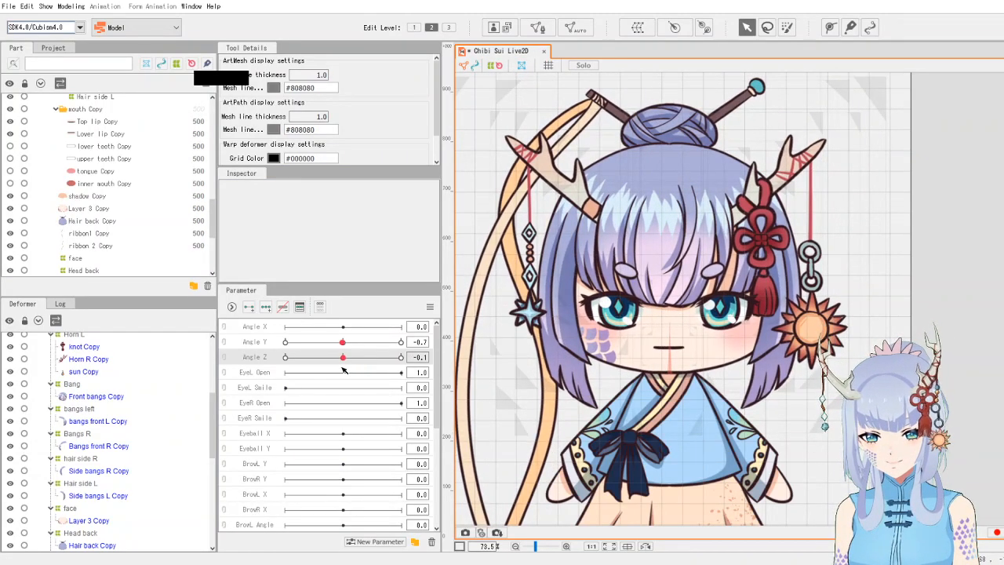
left_click_drag(343, 370, 288, 368)
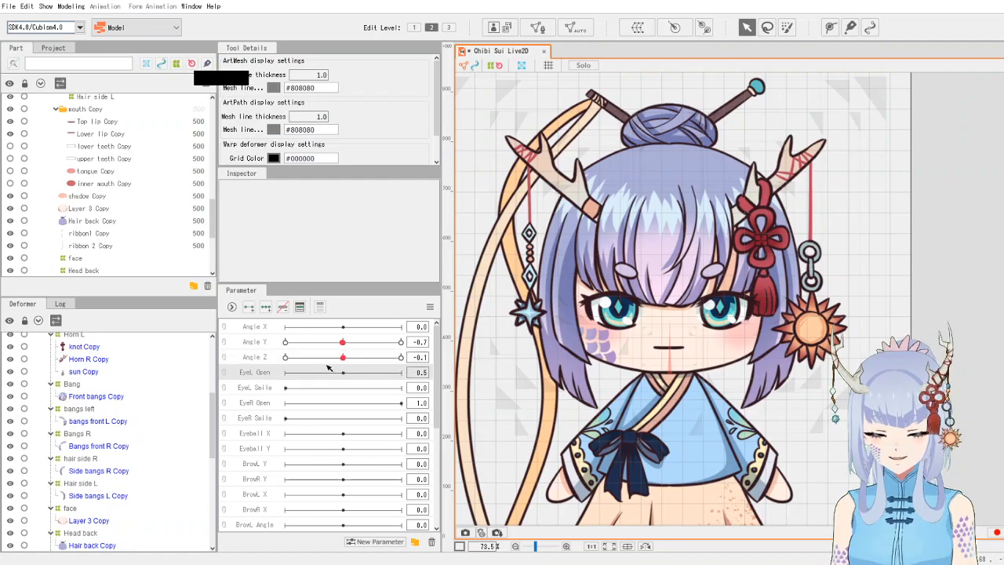
left_click(429, 307)
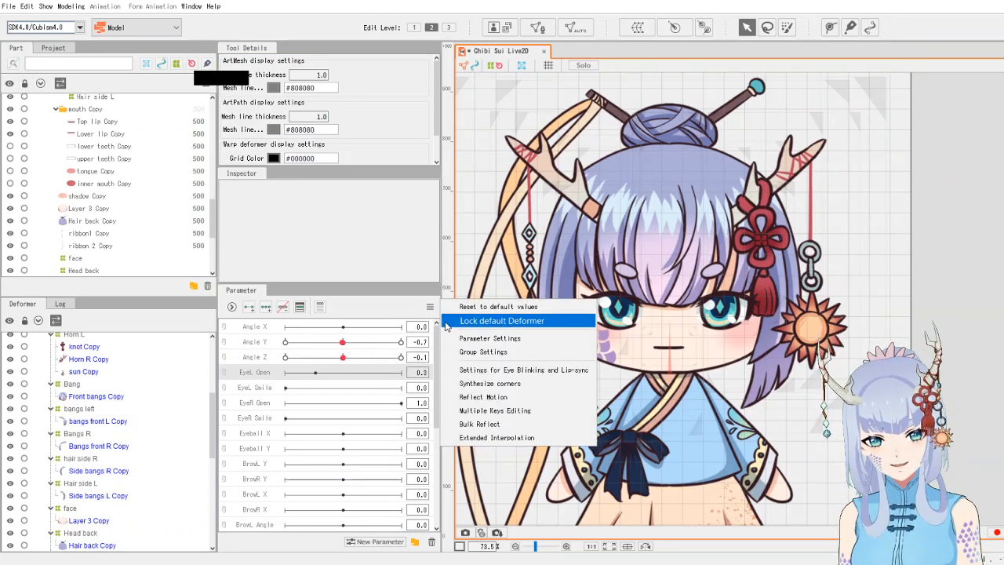
left_click(469, 307)
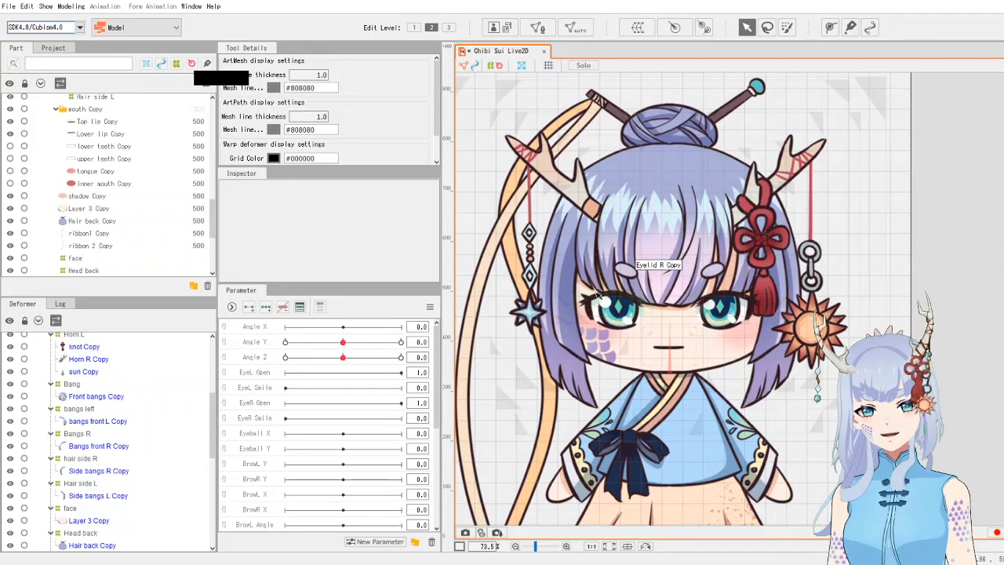
scroll(642, 307, "up", 6)
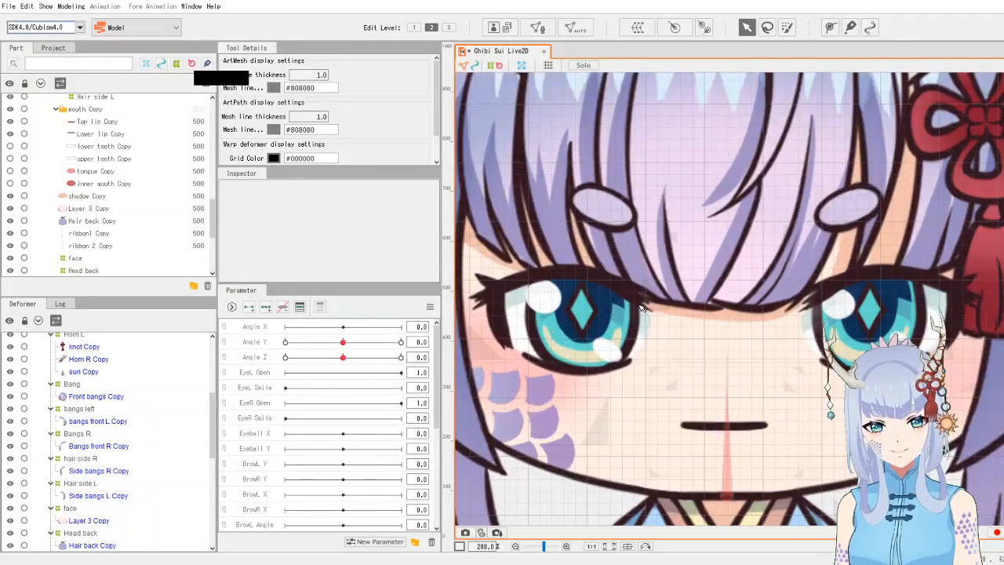
left_click_drag(604, 304, 652, 308)
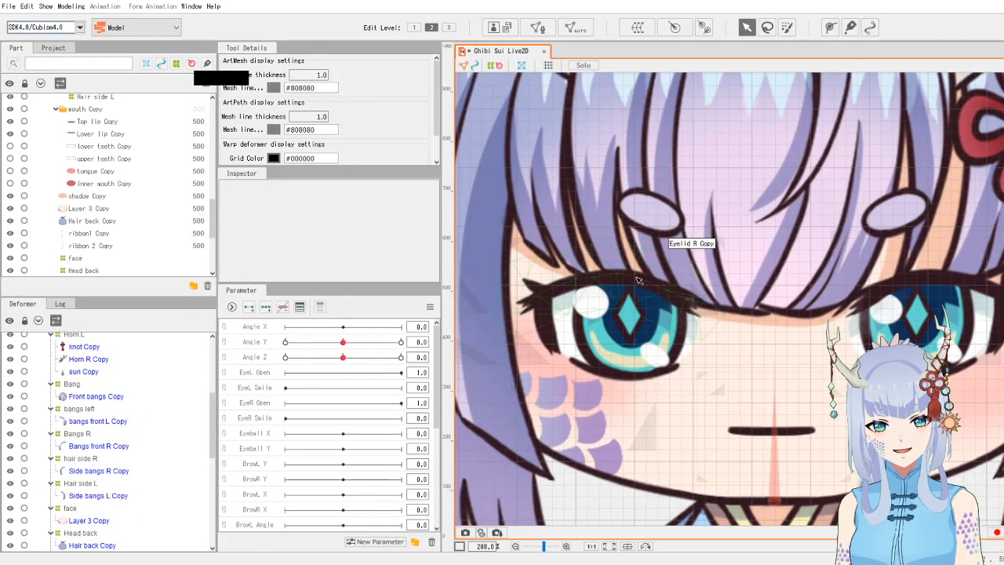
left_click(638, 280)
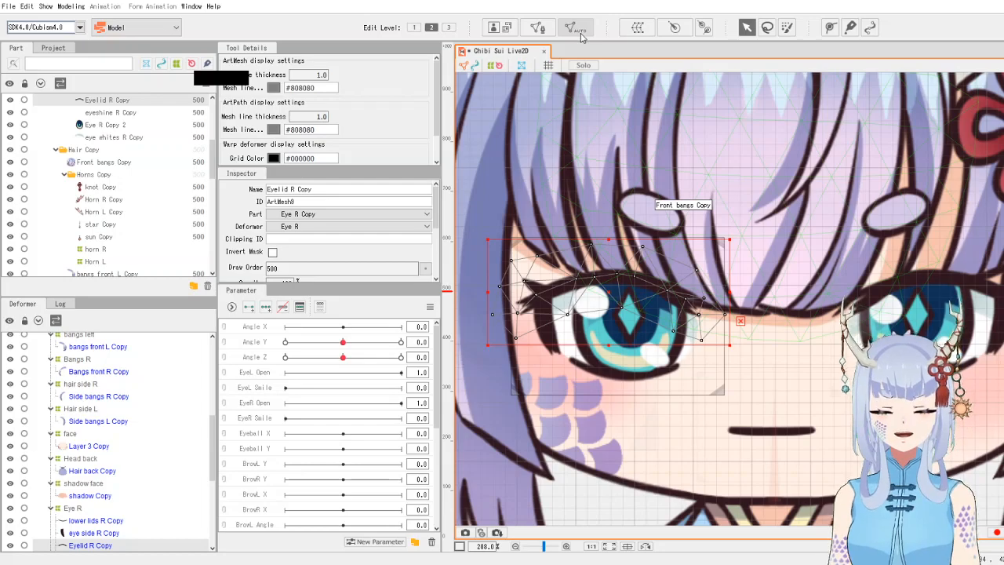
left_click(538, 30)
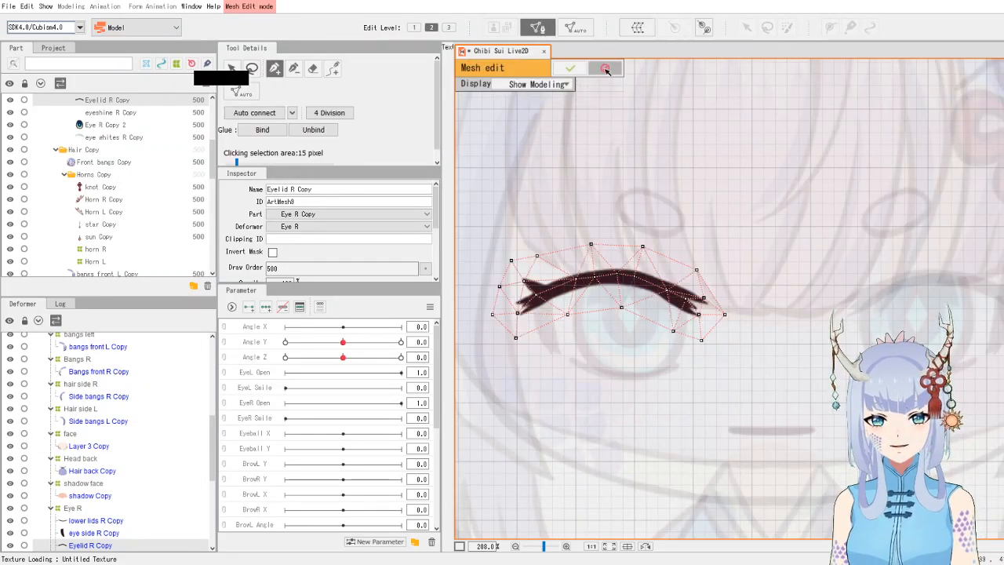
left_click(605, 70)
left_click(539, 28)
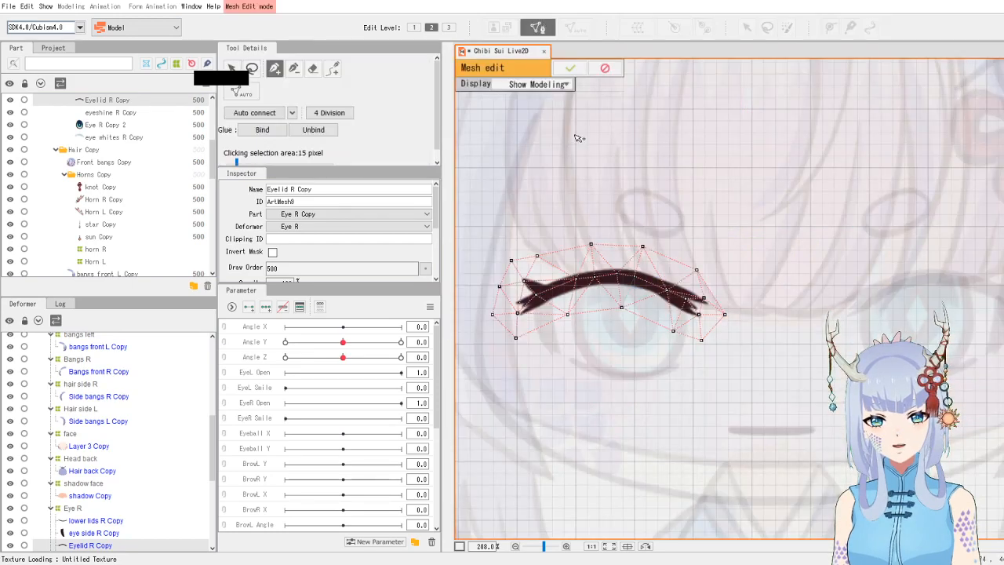
left_click(606, 69)
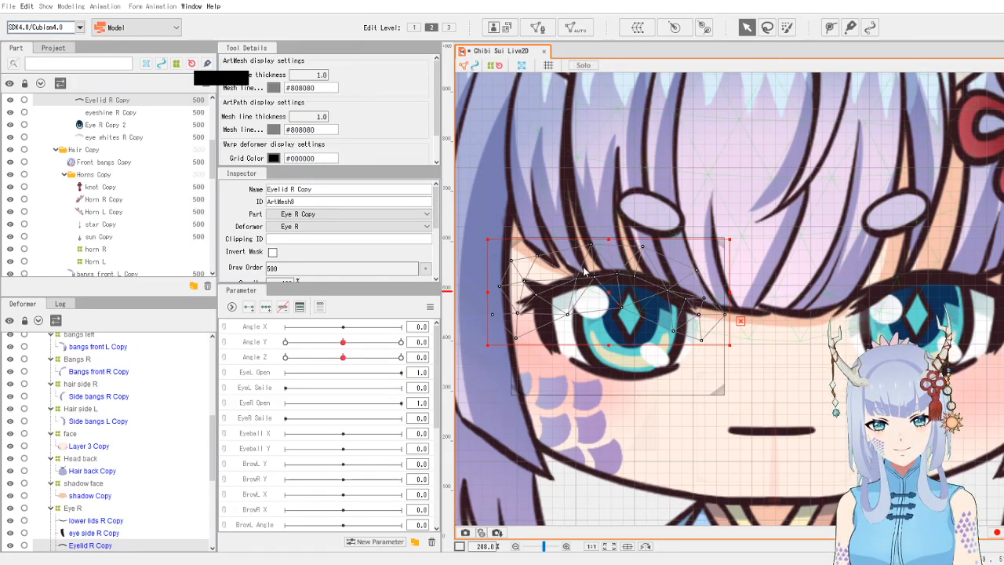
- Open manual mesh editing on the right eyelid art mesh and delete all of its existing vertices
left_click(520, 265)
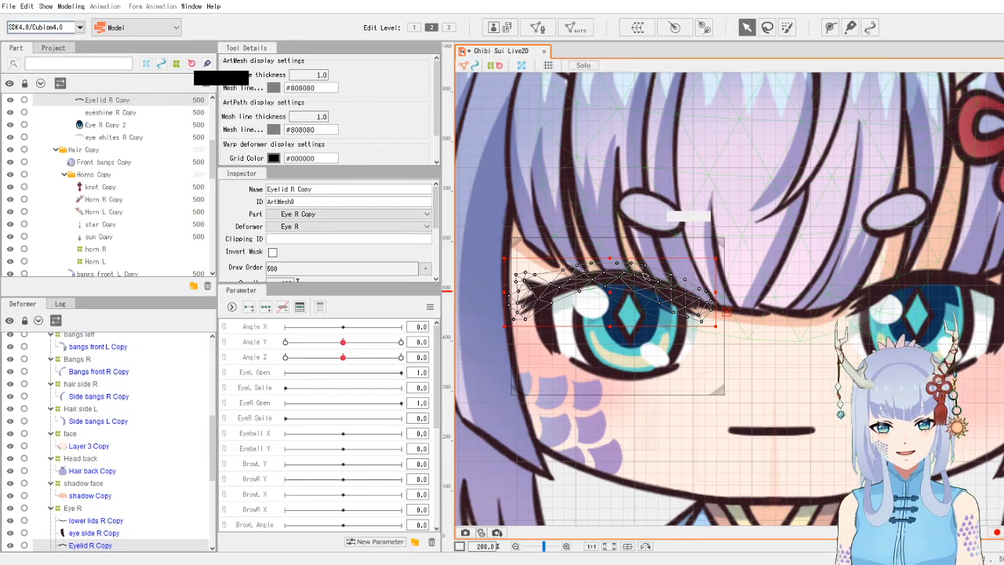
scroll(636, 297, "up", 2)
scroll(636, 297, "down", 2)
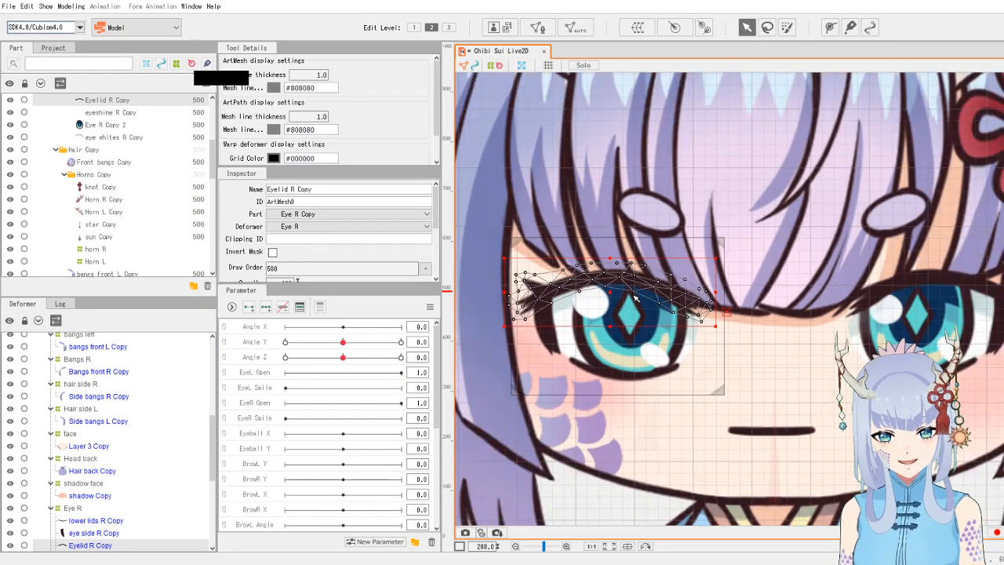
left_click(536, 30)
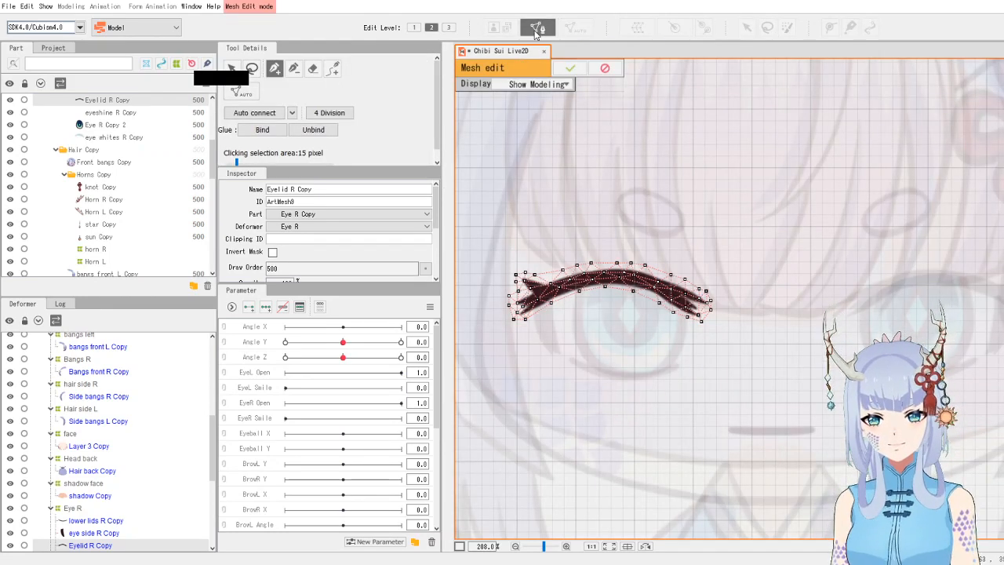
left_click(253, 70)
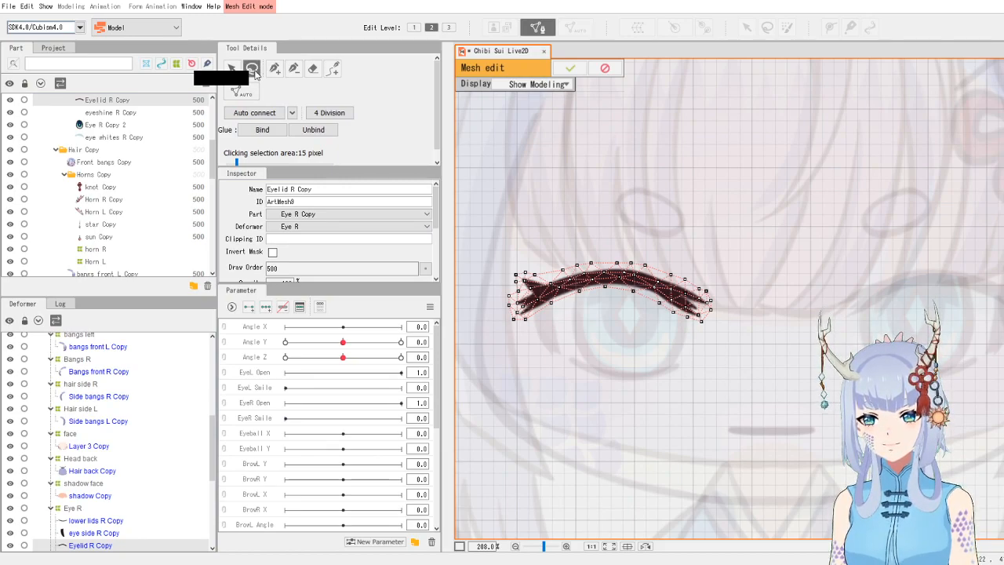
mouse_move(567, 248)
left_mouse_down()
mouse_move(506, 275)
mouse_move(658, 333)
mouse_move(723, 250)
mouse_move(581, 260)
left_mouse_up()
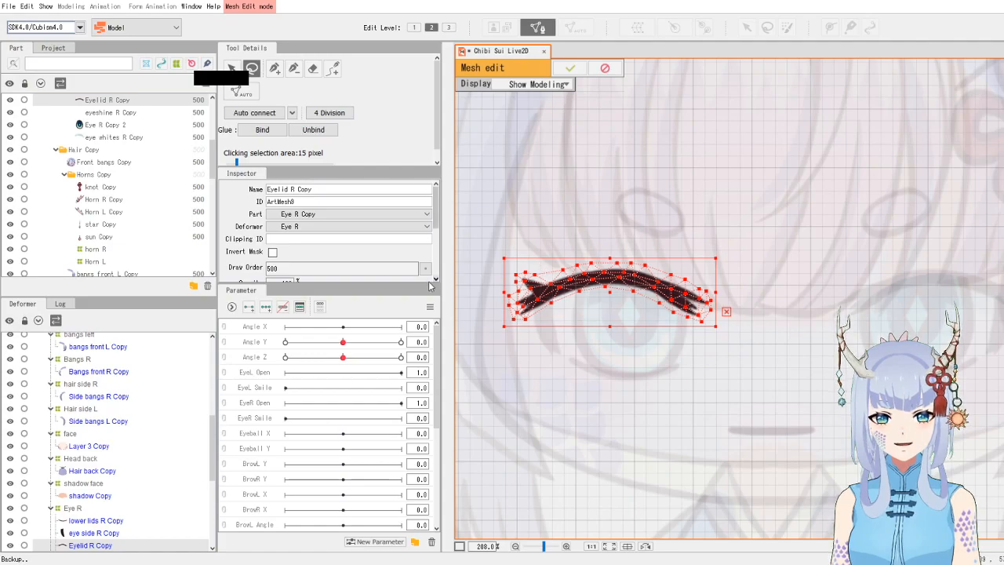
key("Delete")
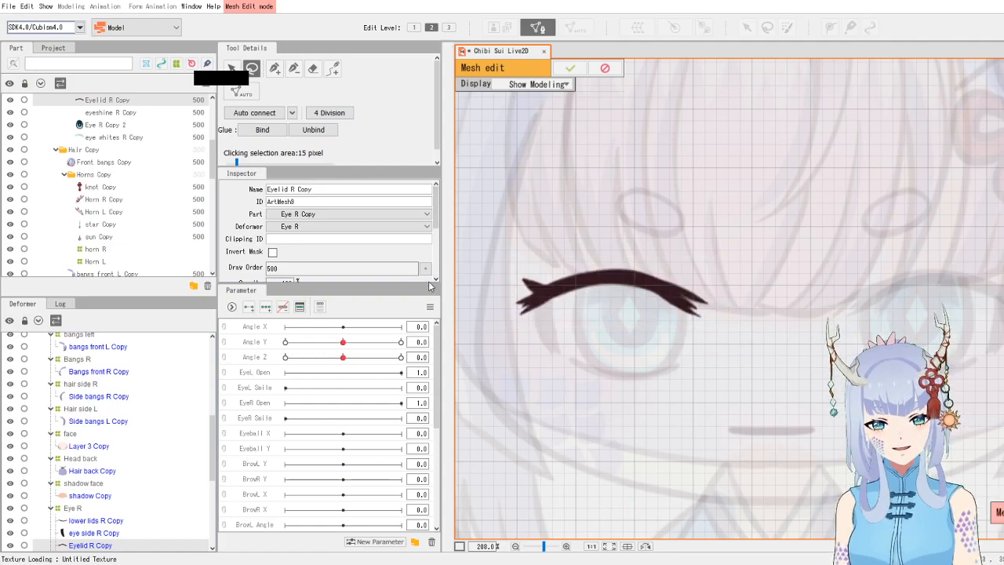
- Place new vertices with the pen along the centre of the eyelid stroke from its inner corner outward
left_click(275, 69)
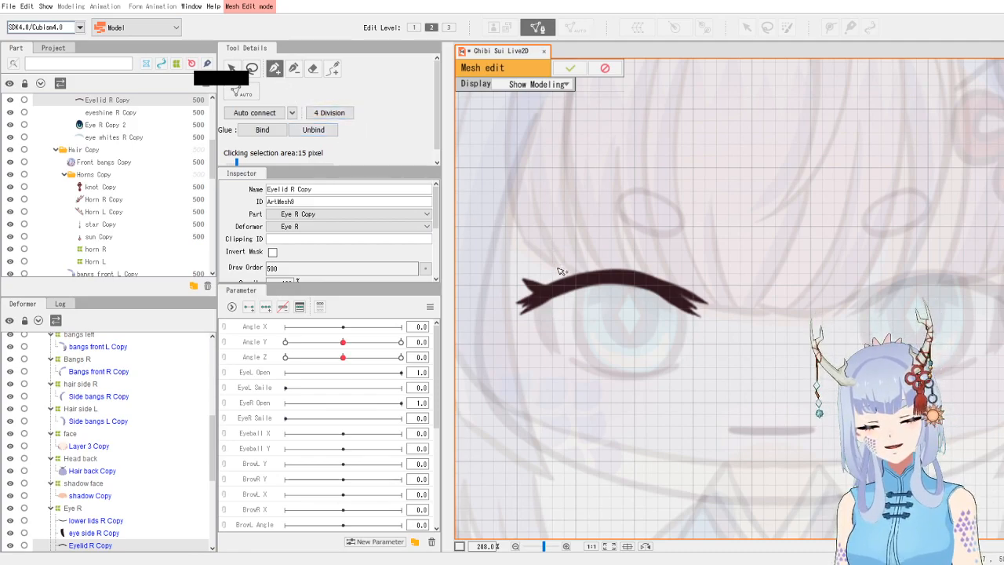
left_click(522, 314)
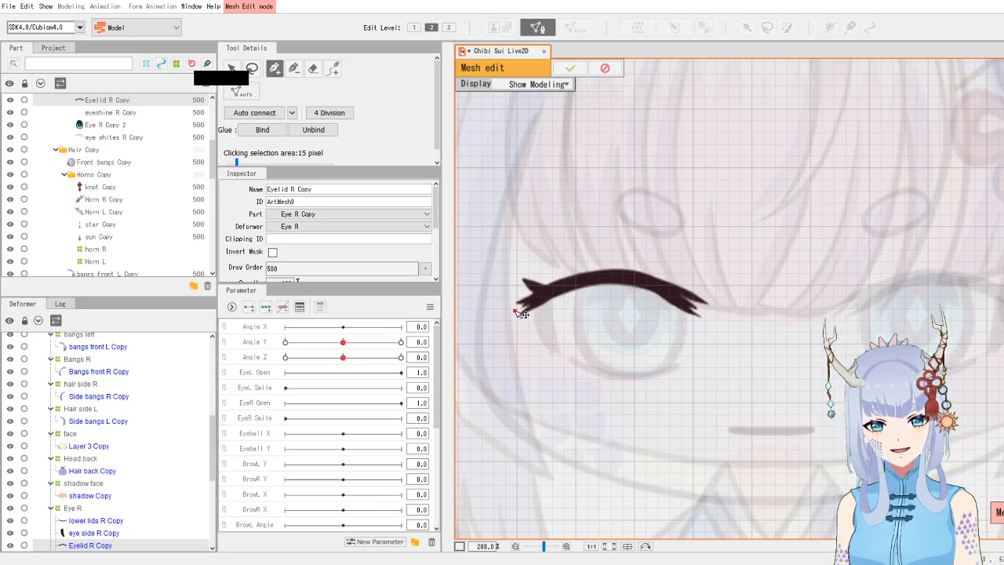
left_click(559, 287)
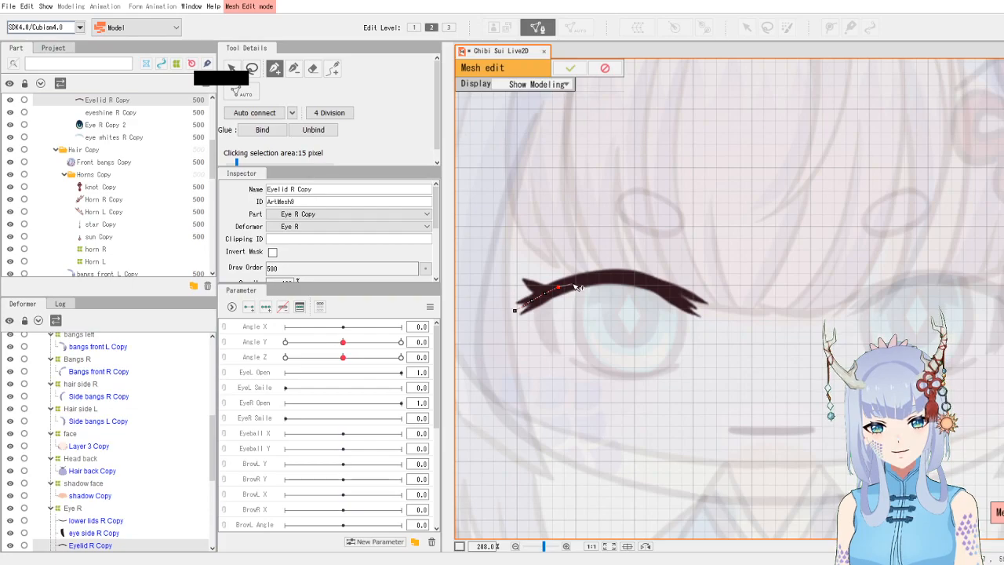
left_click(574, 284)
key("ctrl+z")
left_click(573, 282)
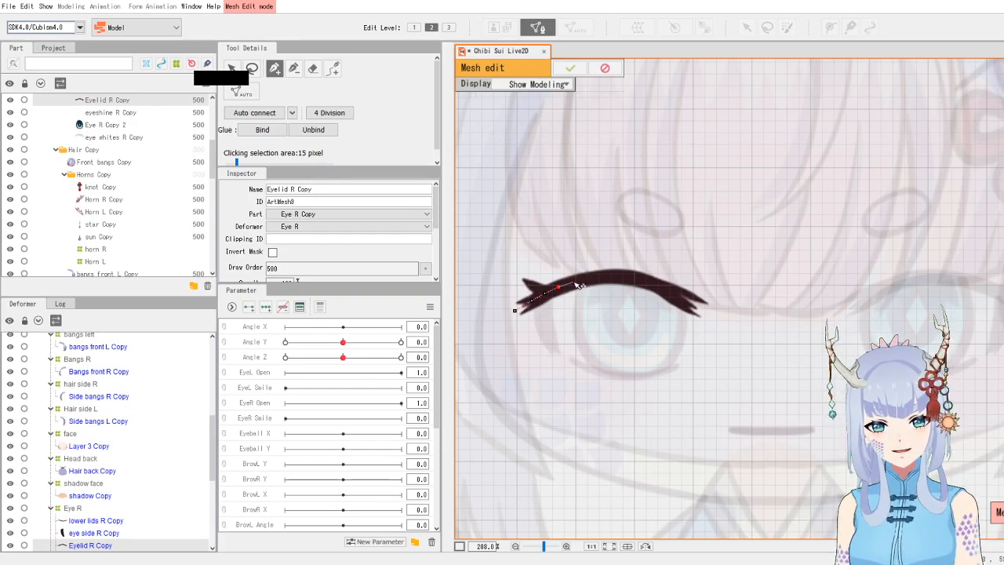
left_click(588, 280)
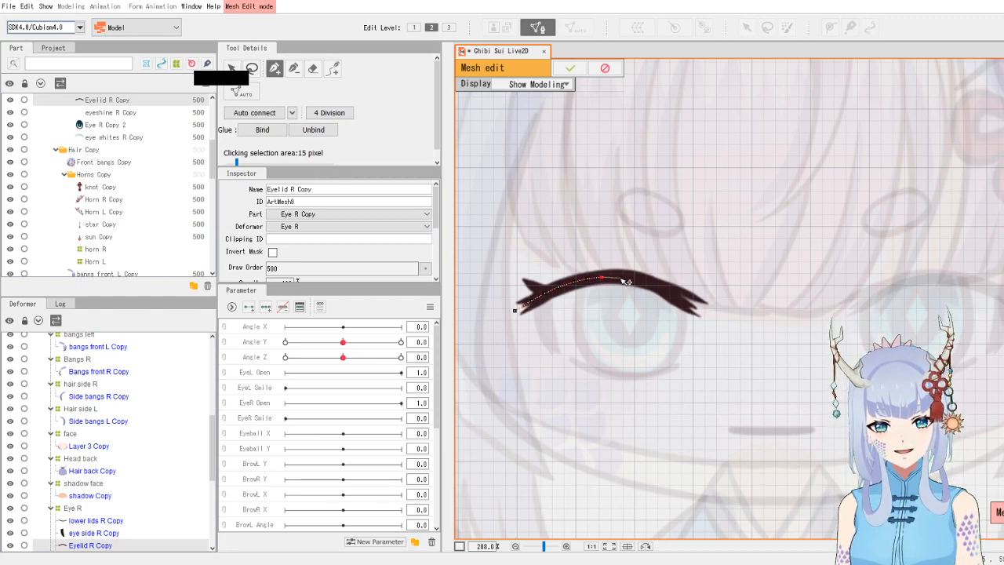
left_click(622, 277)
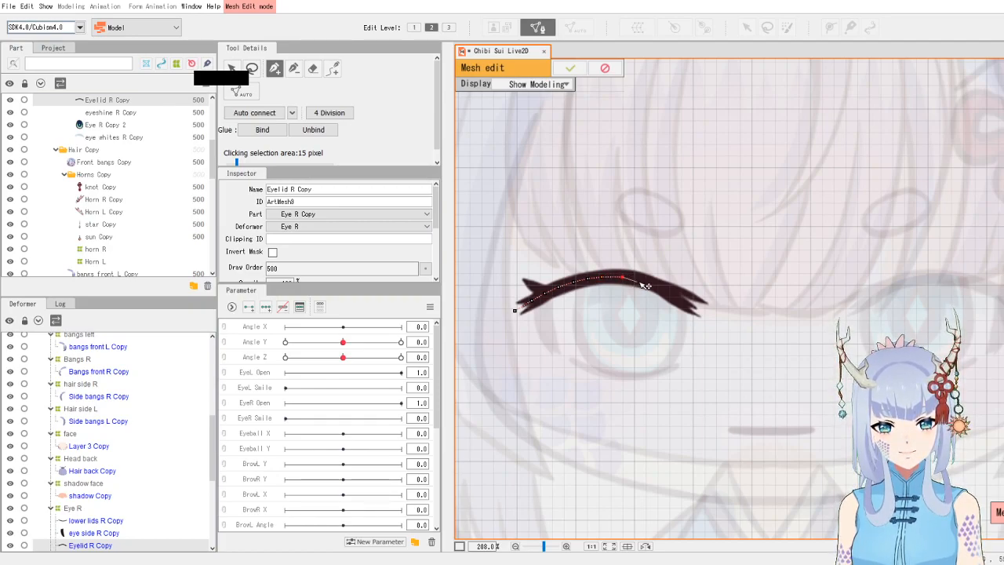
left_click(639, 280)
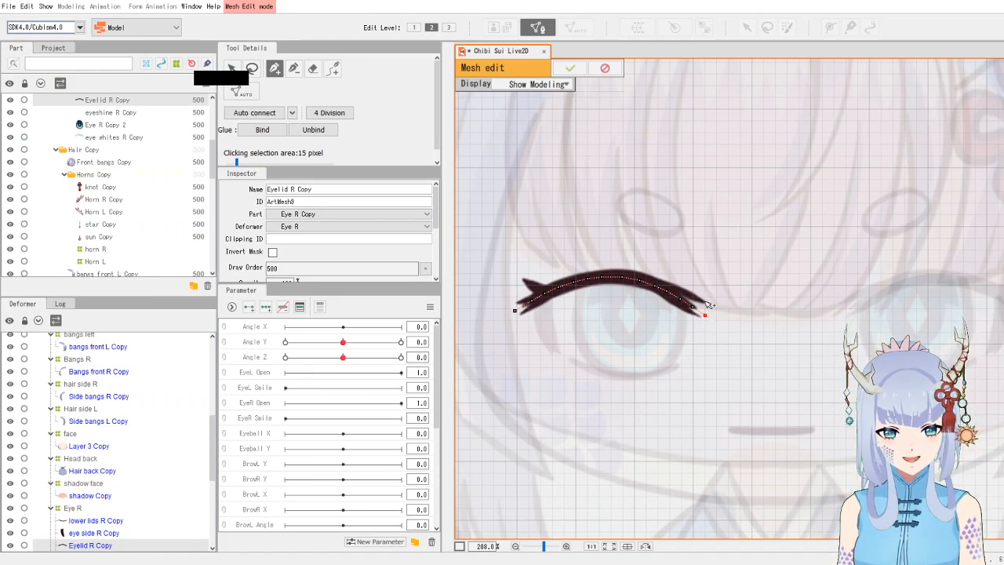
- Continue placing vertices around the eyelid's outer tip and along its edges, undoing misplaced points
left_click(710, 304)
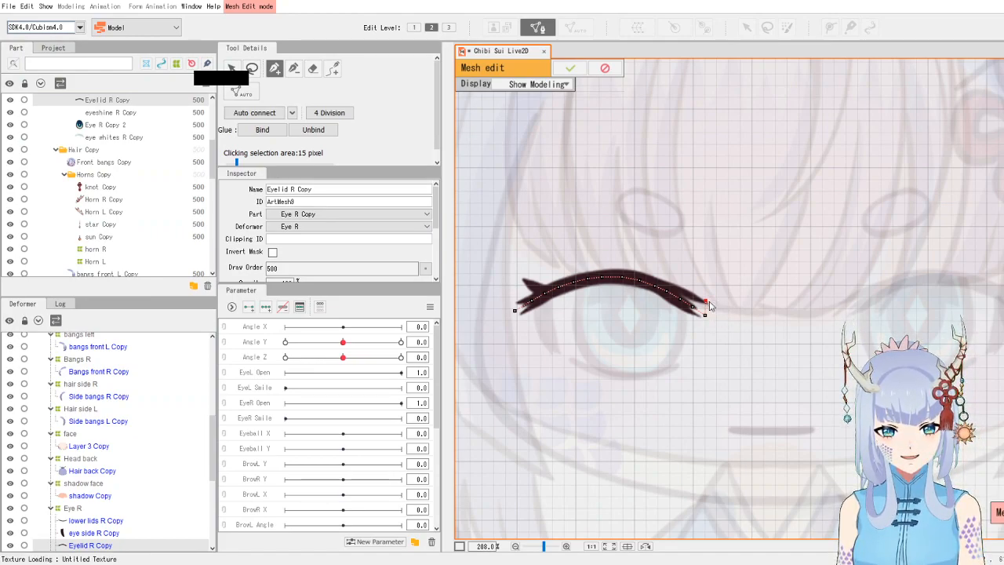
left_click(713, 306)
left_click(698, 294)
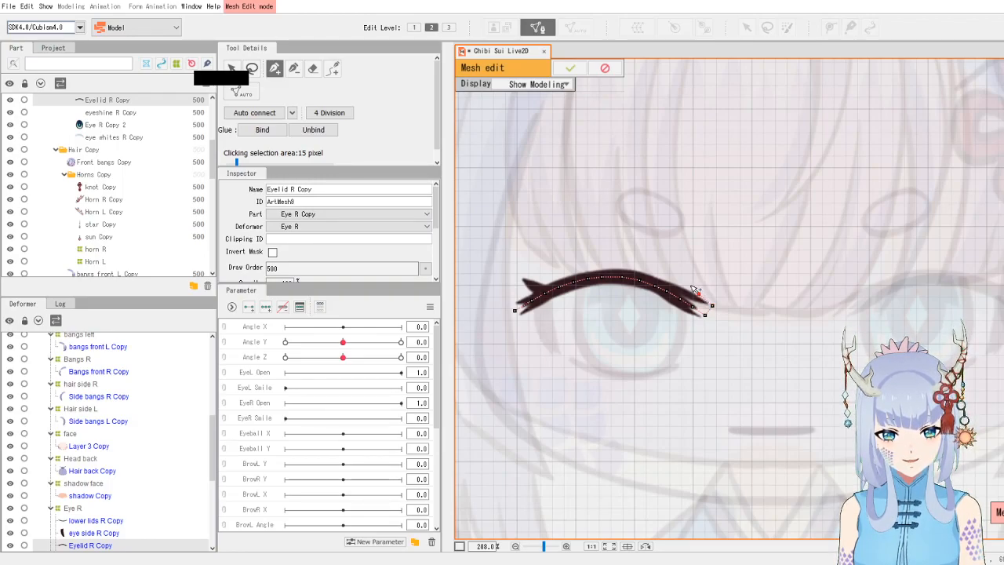
left_click(682, 285)
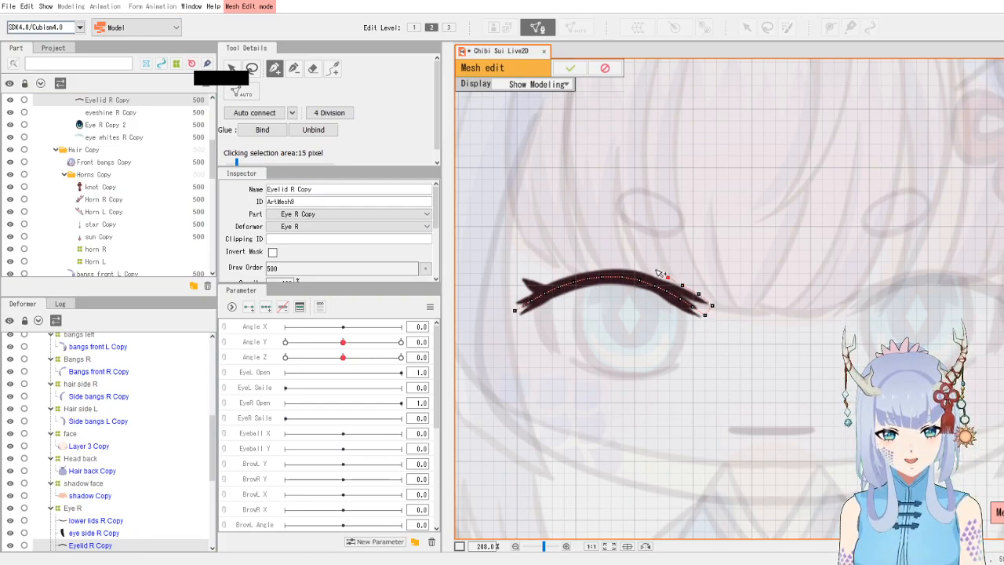
key("ctrl+z")
key("ctrl+z")
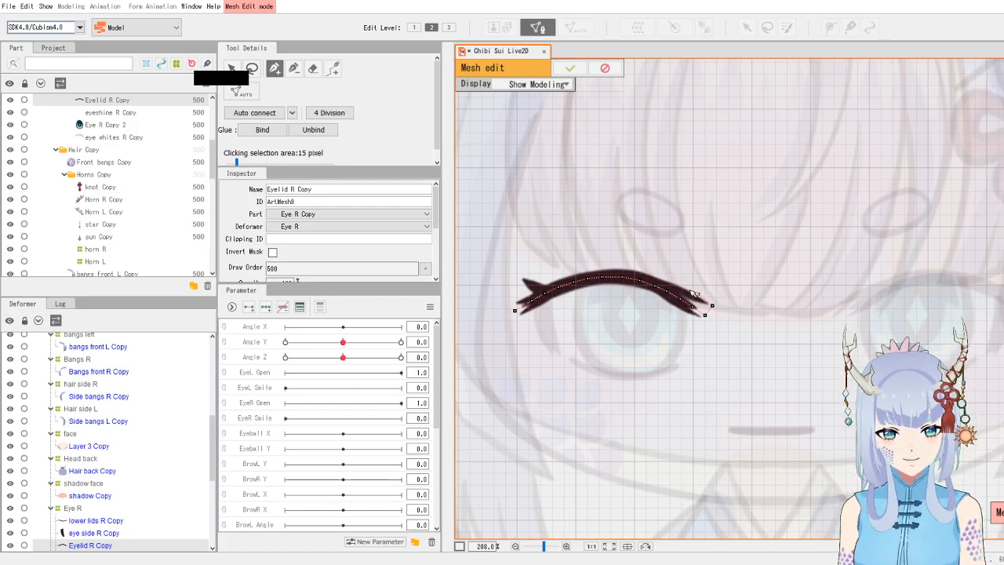
left_click(685, 286)
left_click(674, 280)
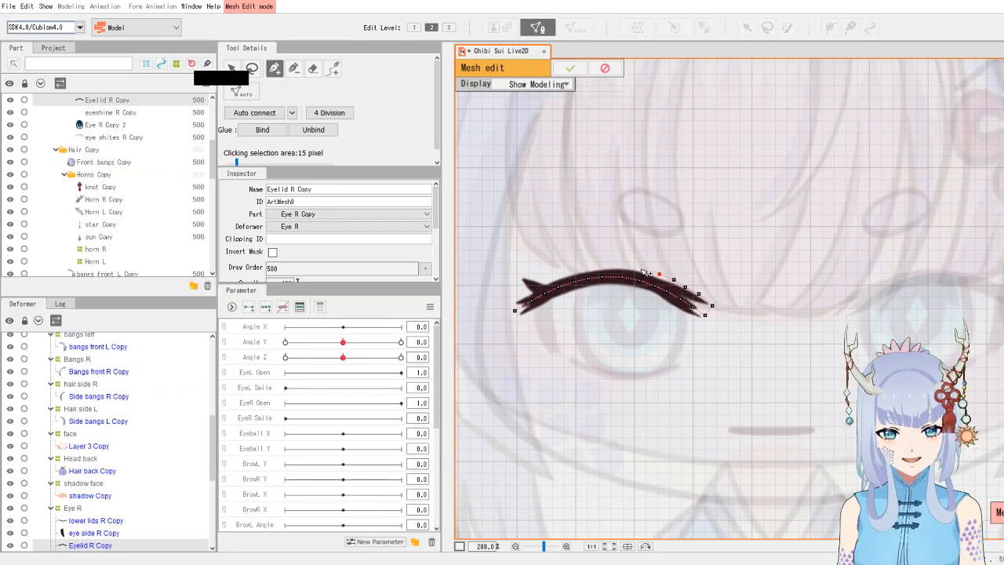
left_click(640, 269)
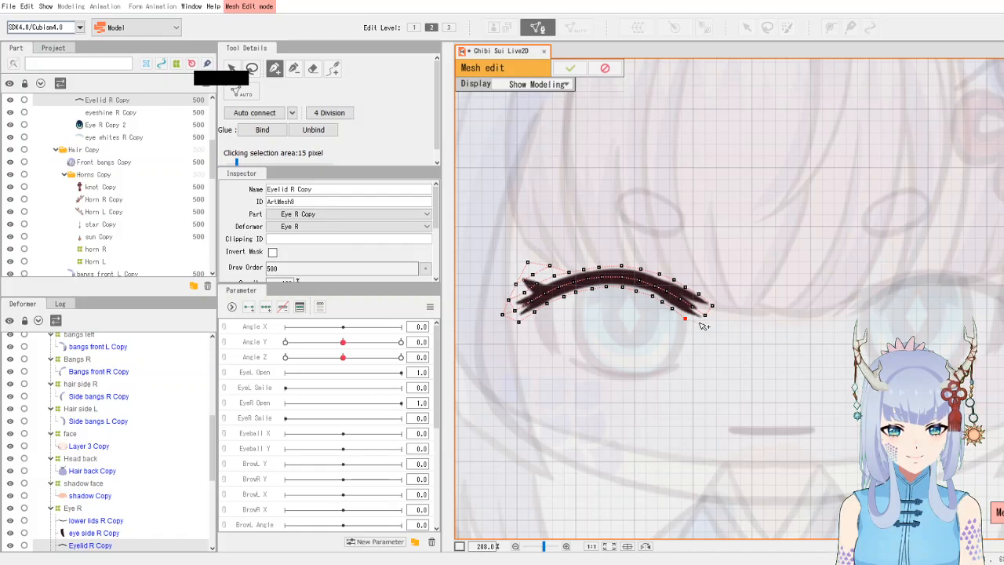
left_click(695, 324)
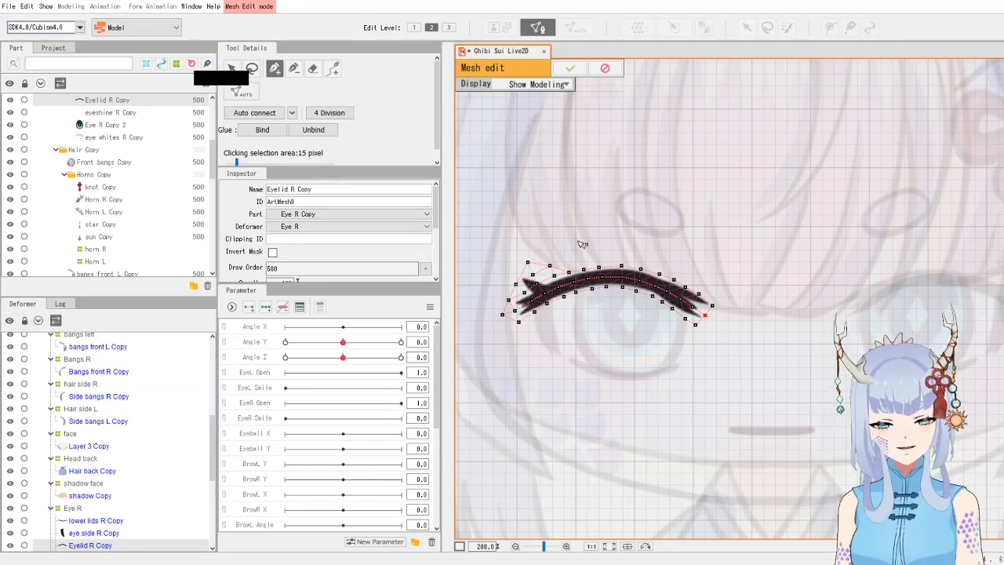
- Auto-connect the new vertices into a triangle mesh and confirm the eyelid mesh edit
left_click(267, 116)
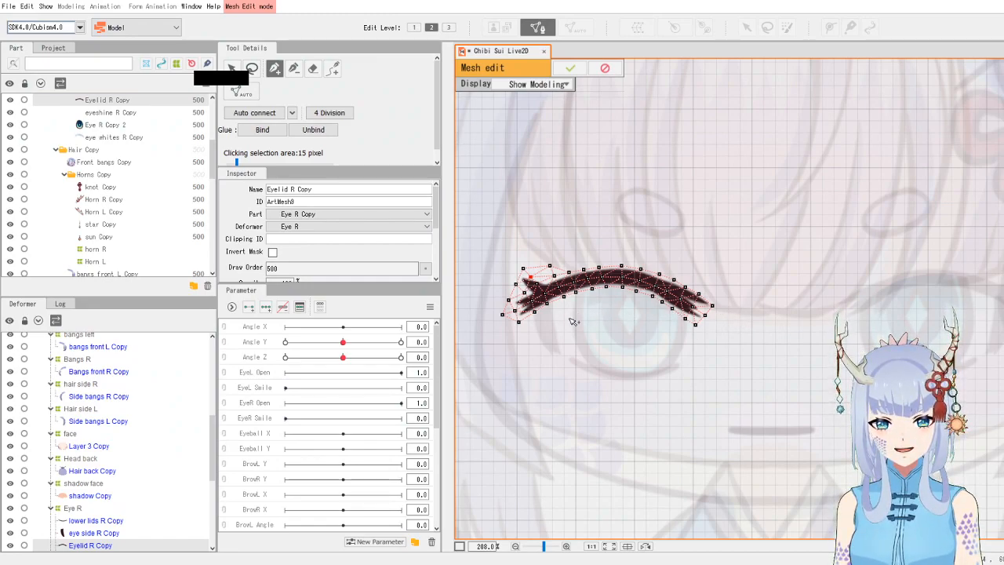
left_click(570, 67)
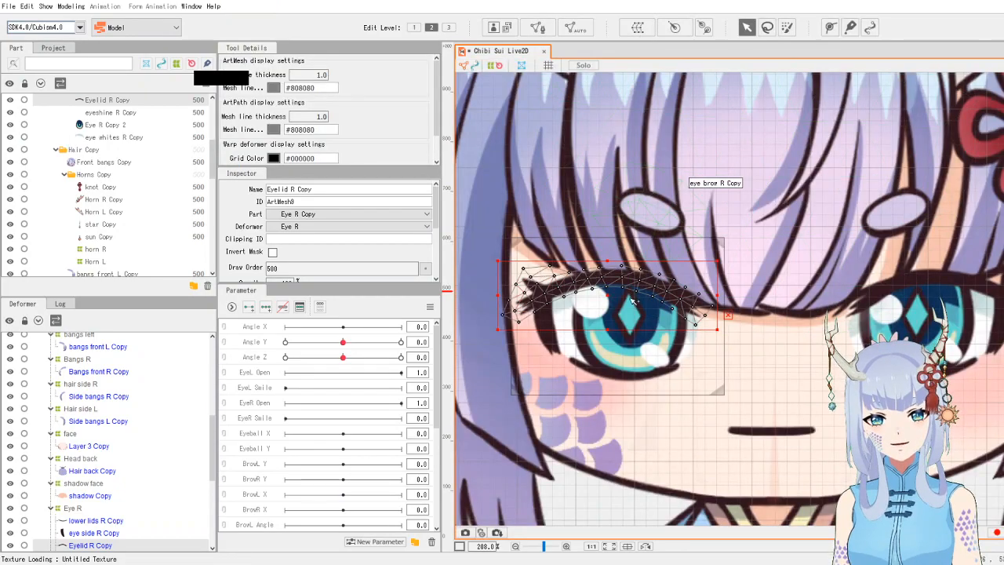
- Select the right eye side art mesh, open manual mesh editing and remove all its existing vertices
left_click(551, 337)
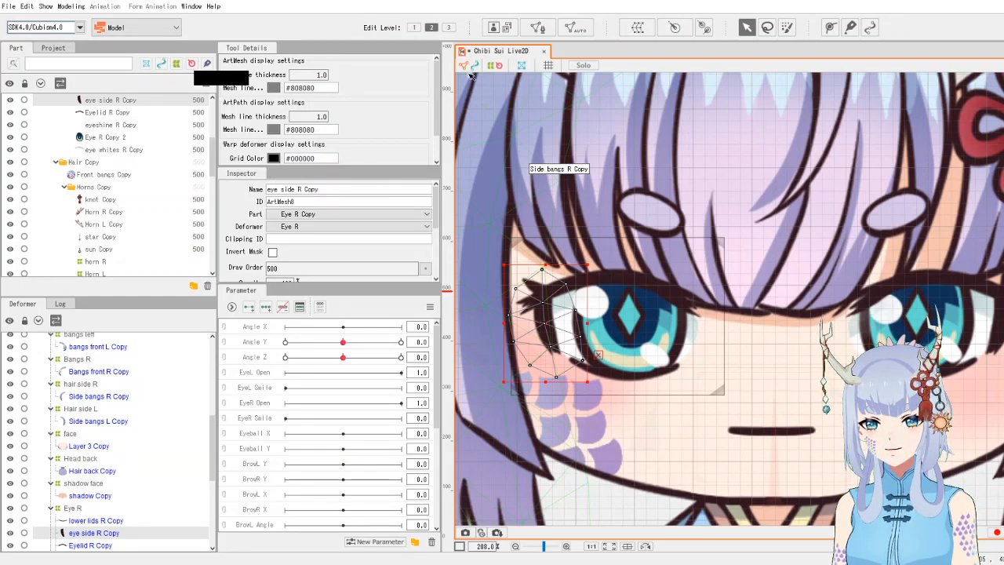
left_click(545, 27)
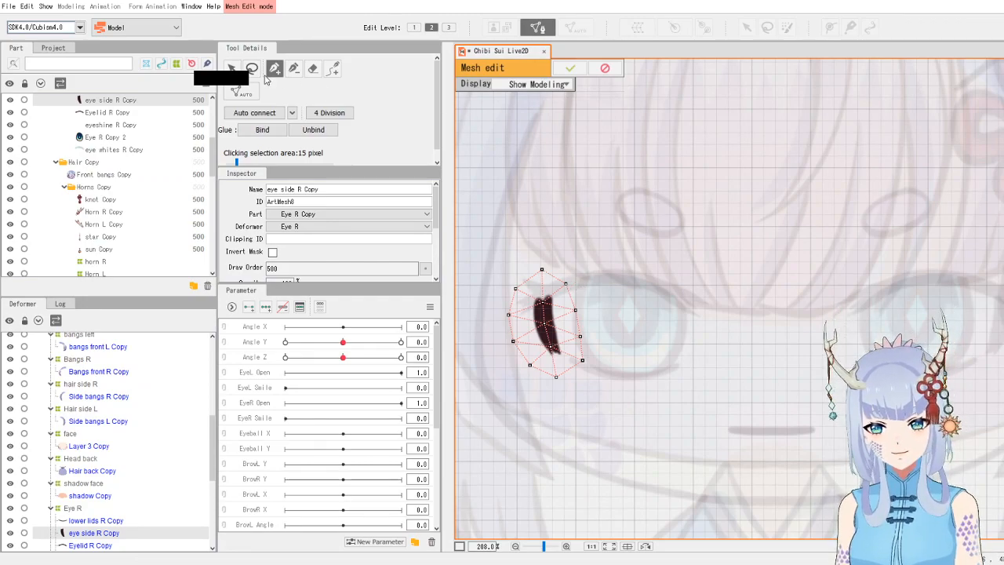
left_click(251, 68)
mouse_move(531, 397)
left_mouse_down()
mouse_move(611, 333)
mouse_move(539, 239)
mouse_move(492, 320)
left_mouse_up()
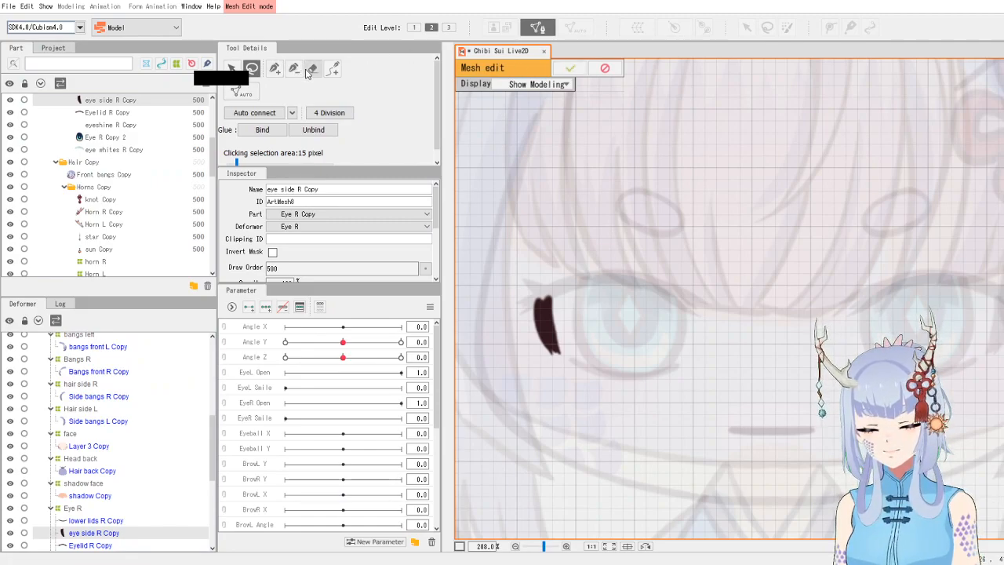
- Place vertices with the pen down the middle of the eye side stroke to its lower tip
left_click(274, 70)
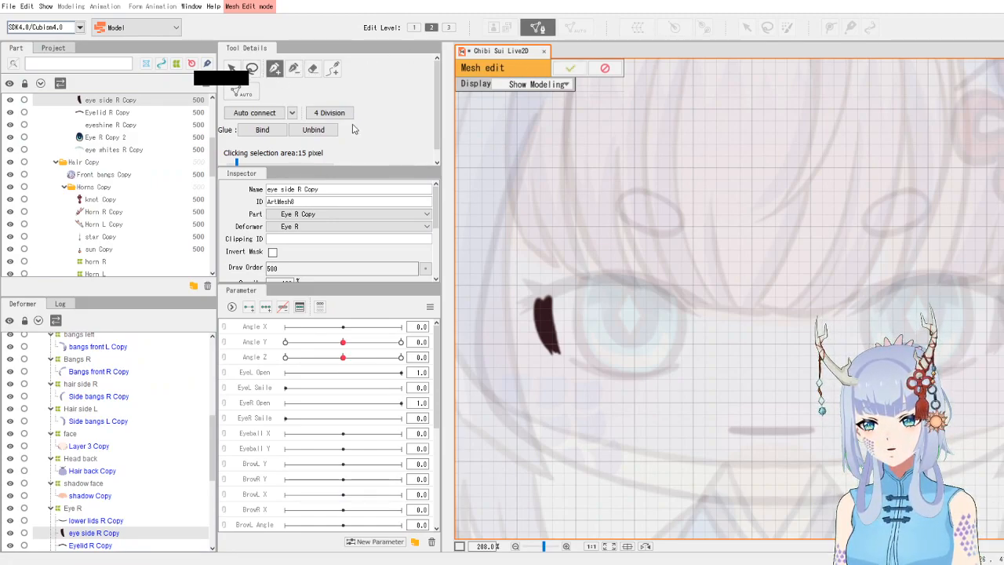
left_click(541, 296)
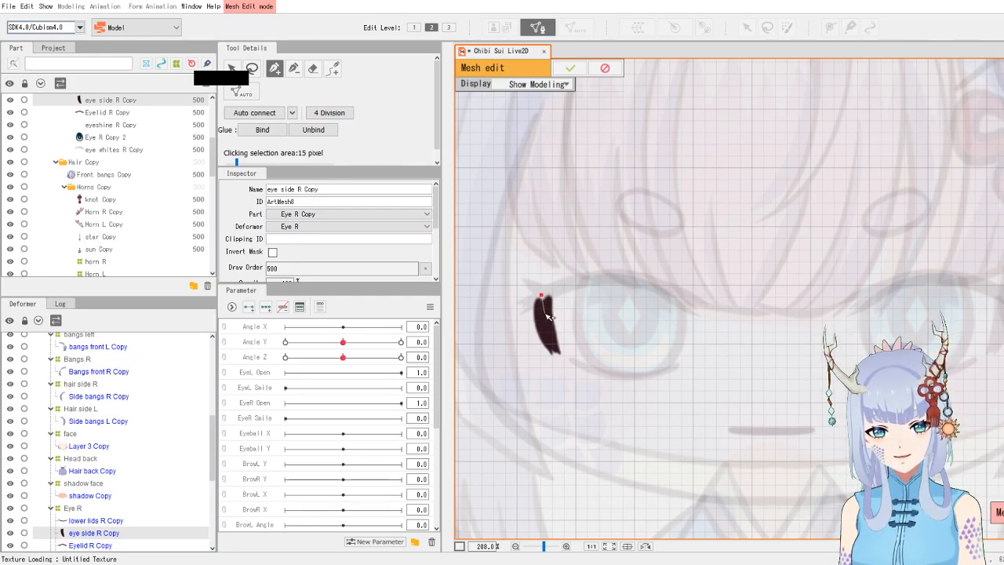
left_click(541, 309)
left_click(543, 321)
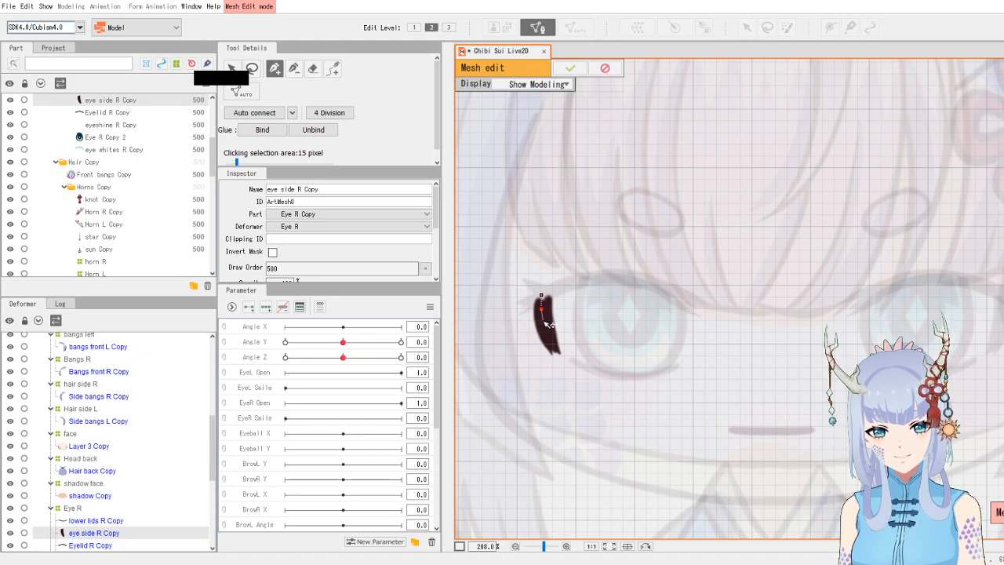
left_click(547, 330)
left_click(551, 344)
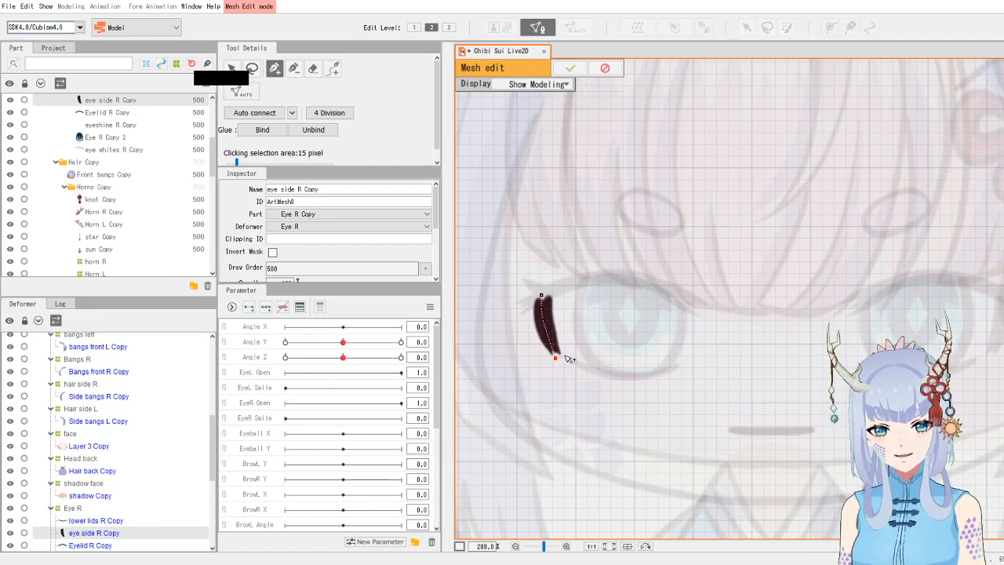
left_click(560, 342)
- Outline the right eye side stroke with vertices, then auto-connect them into a mesh and confirm the mesh edit
left_click(556, 328)
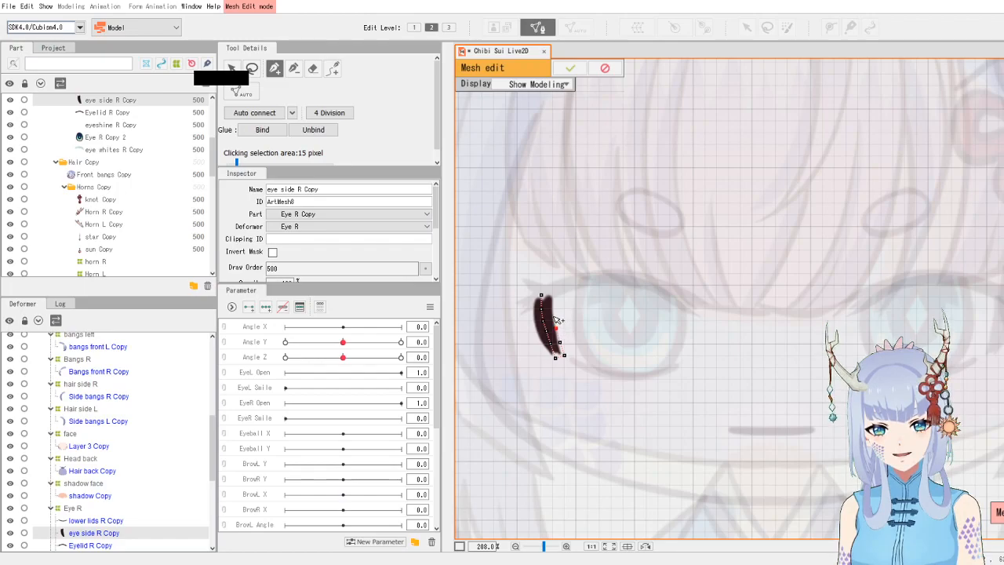
left_click(554, 306)
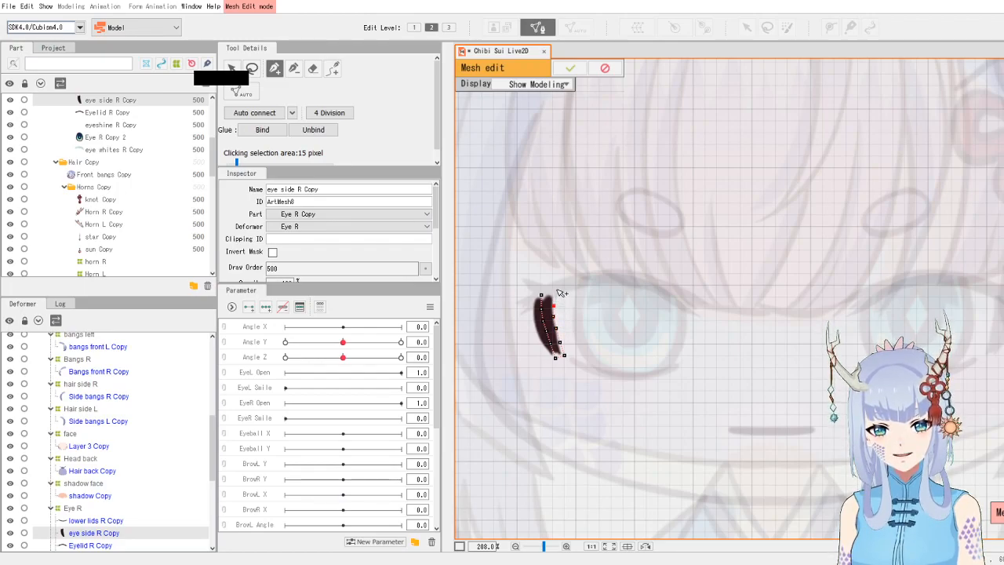
left_click(541, 284)
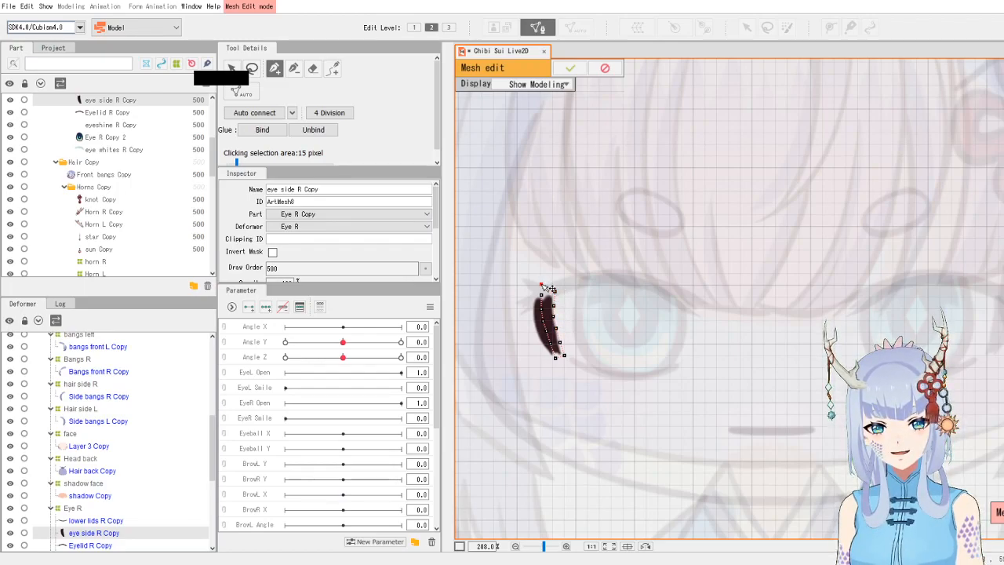
left_click(530, 296)
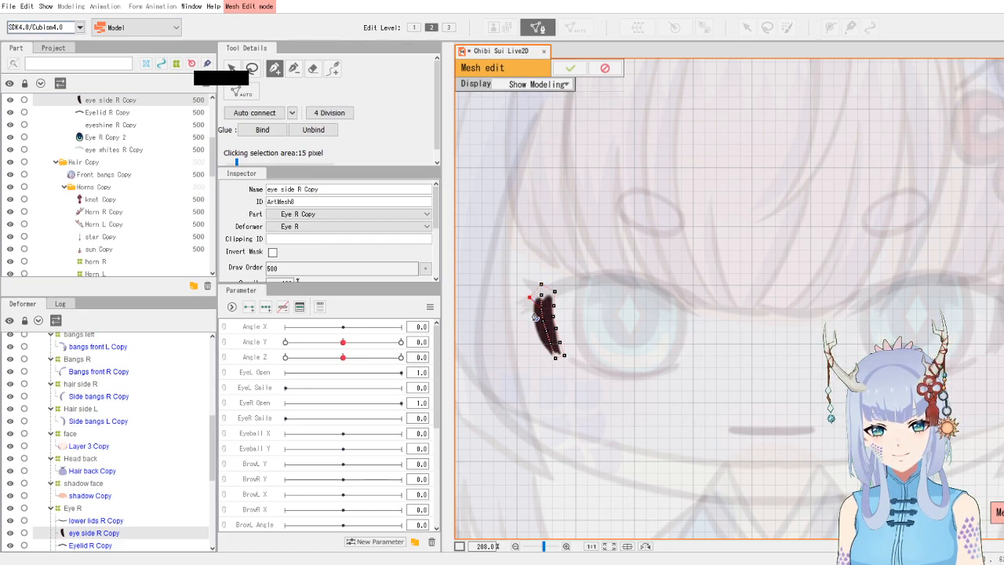
left_click(530, 308)
left_click(531, 320)
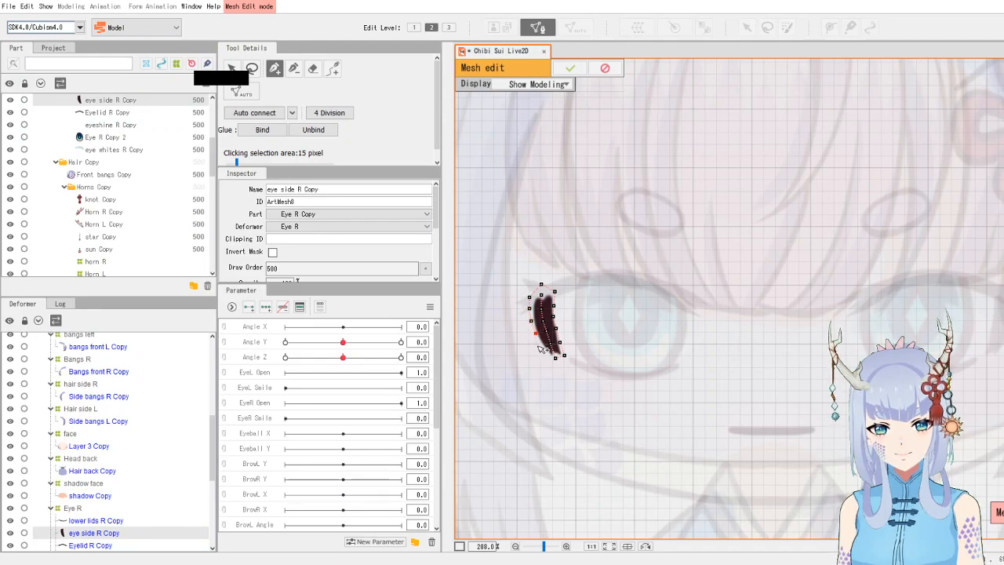
left_click(541, 347)
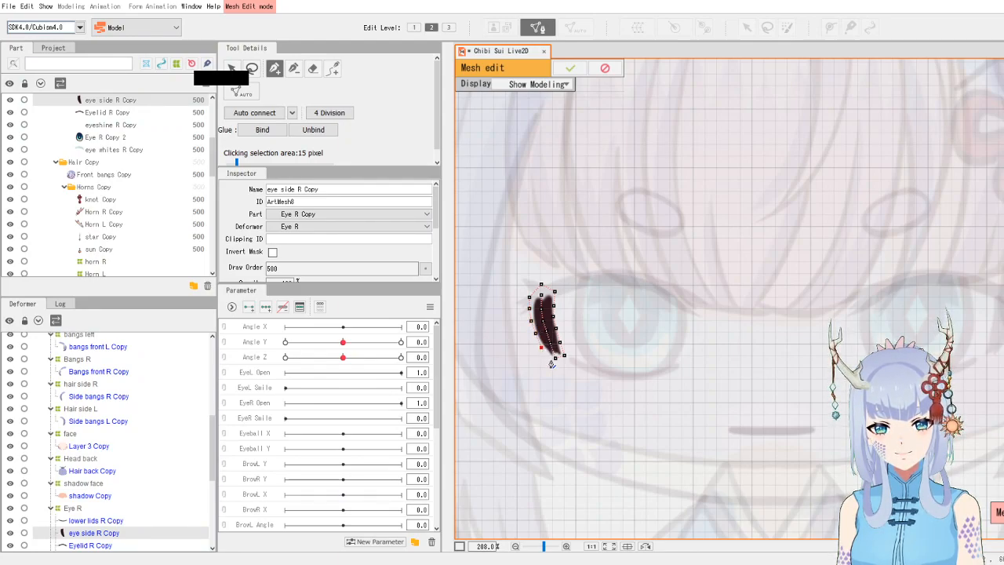
left_click(555, 358)
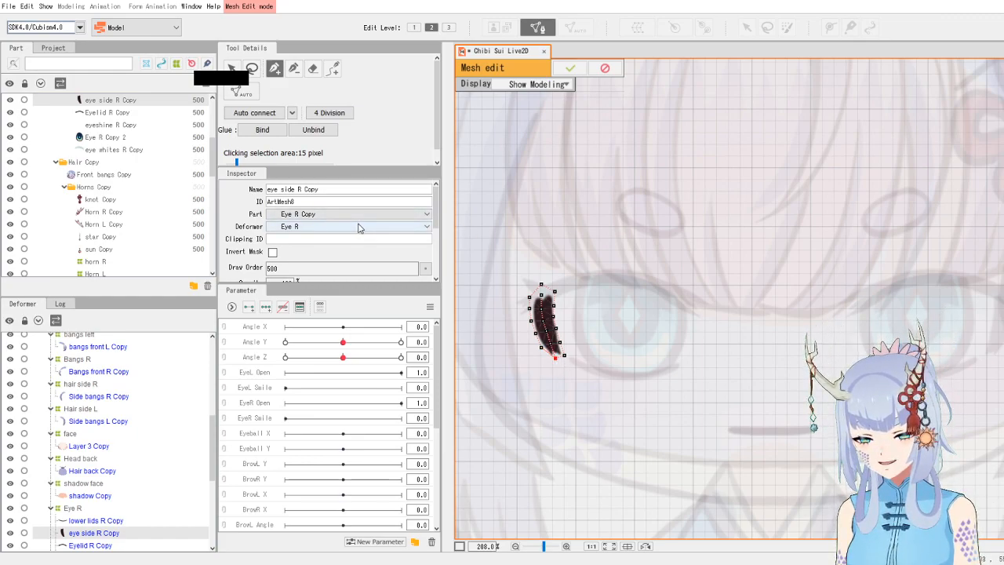
left_click(254, 112)
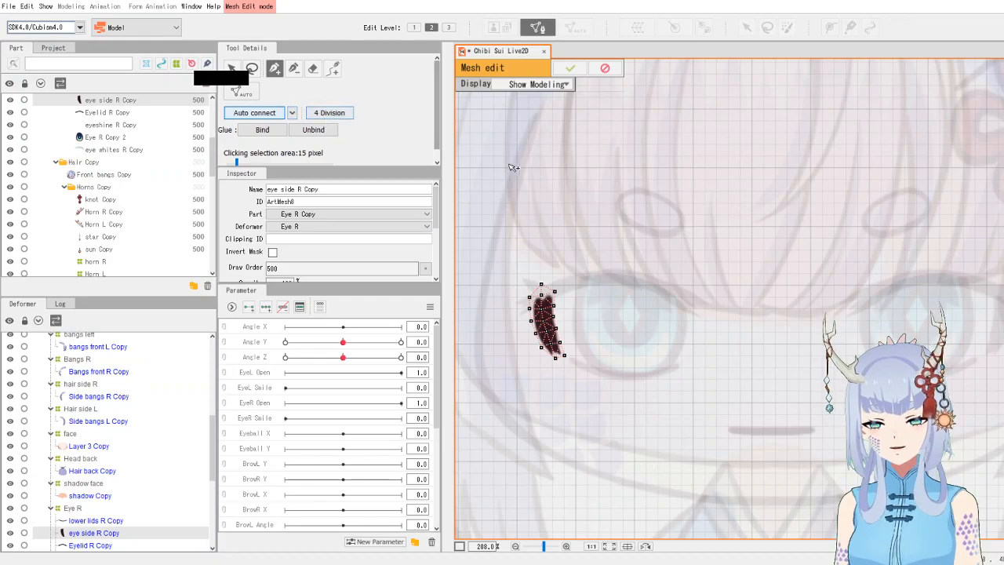
left_click(570, 68)
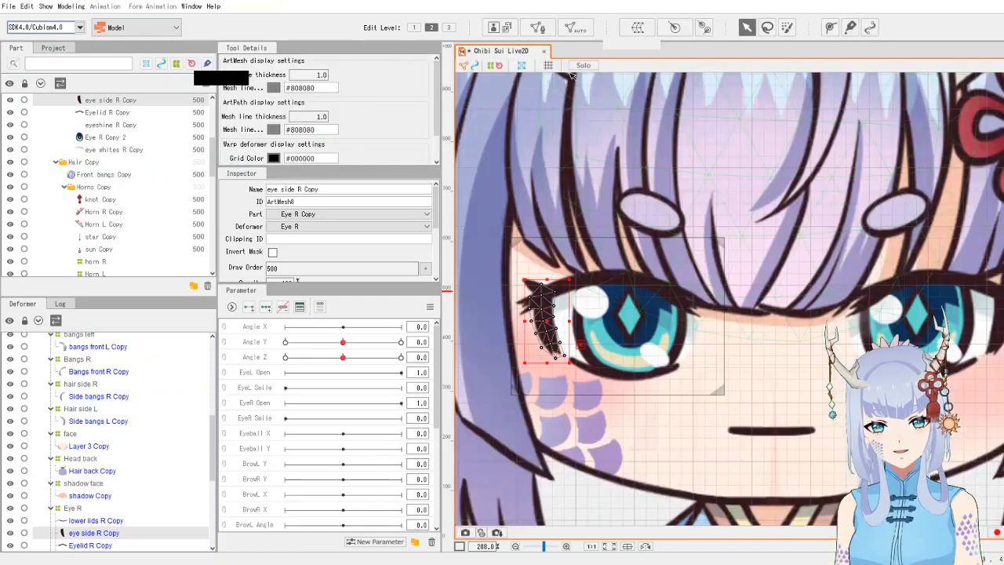
- Select the right lower lid art mesh, open manual mesh editing and remove all its existing vertices
left_click(610, 377)
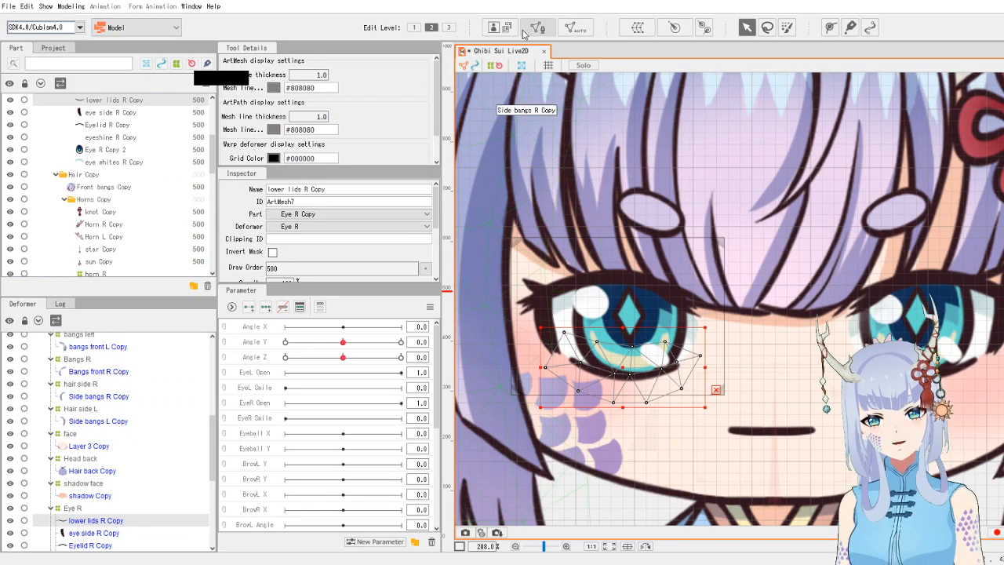
left_click(537, 28)
left_click(252, 68)
mouse_move(559, 314)
left_mouse_down()
mouse_move(537, 396)
mouse_move(686, 329)
mouse_move(580, 312)
left_mouse_up()
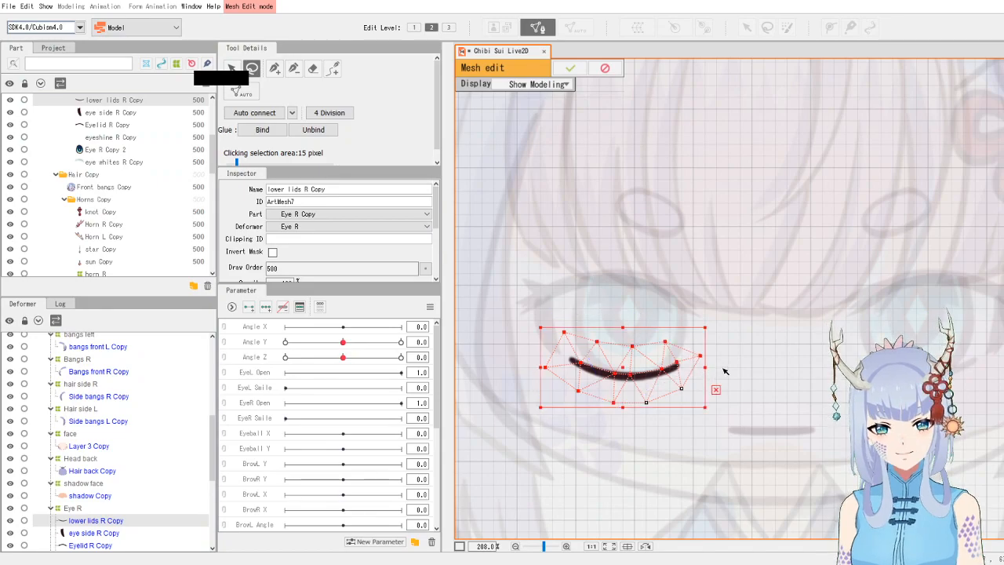
mouse_move(734, 385)
left_mouse_down()
mouse_move(691, 374)
mouse_move(635, 397)
mouse_move(676, 433)
left_mouse_up()
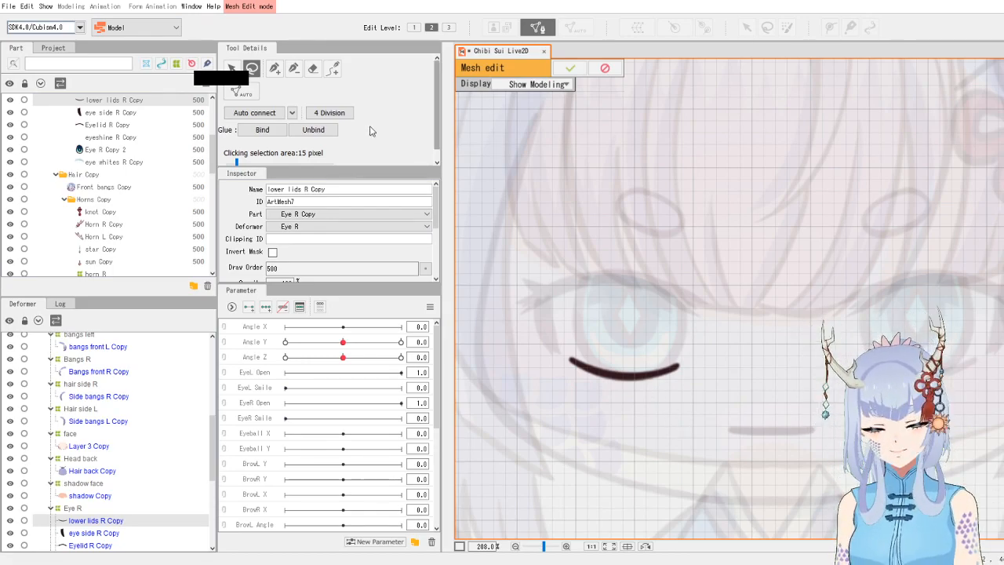
- Place vertices with the pen around the lower lid stroke from its inner to outer tip
left_click(274, 70)
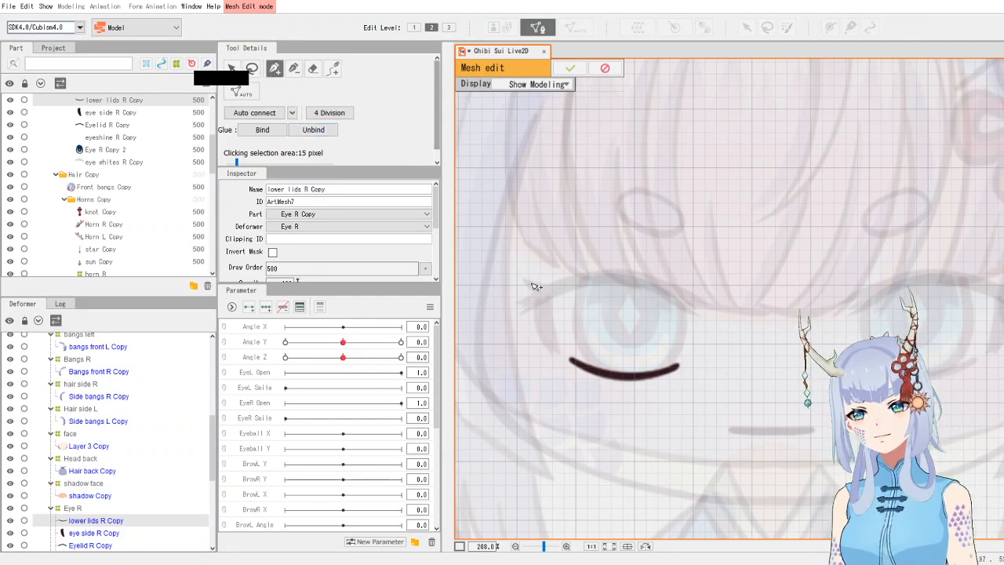
left_click(567, 355)
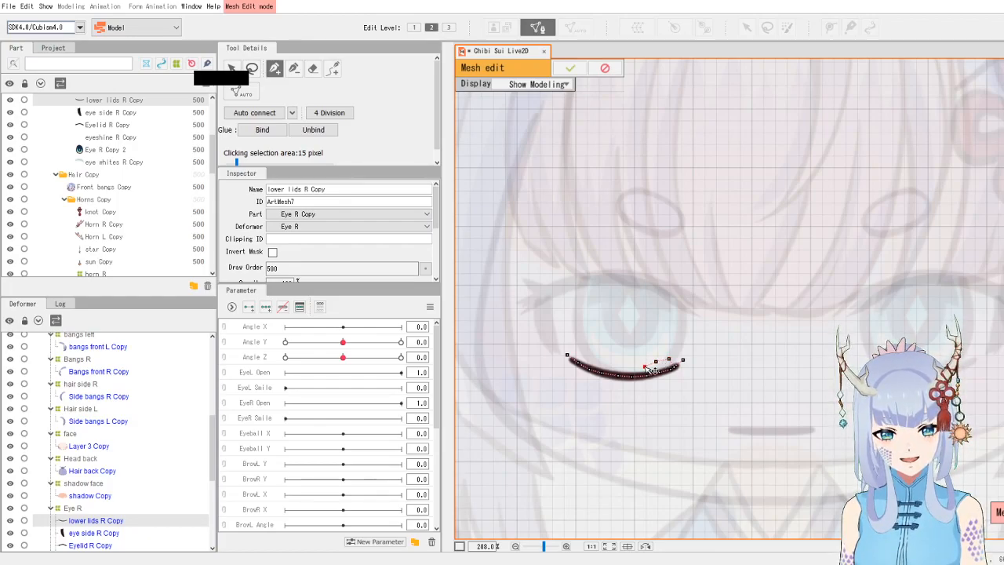
left_click(581, 352)
left_click(567, 355)
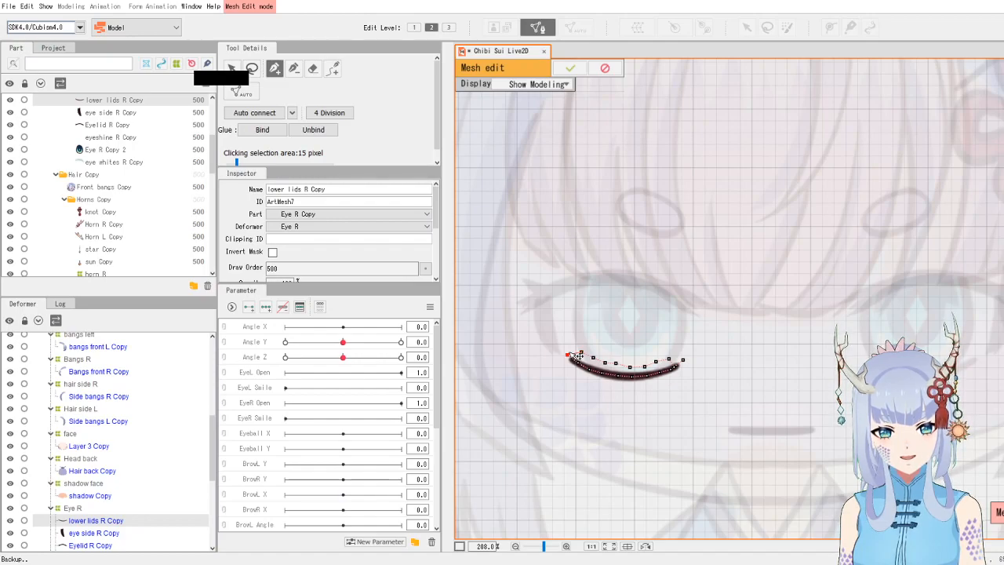
left_click(617, 365)
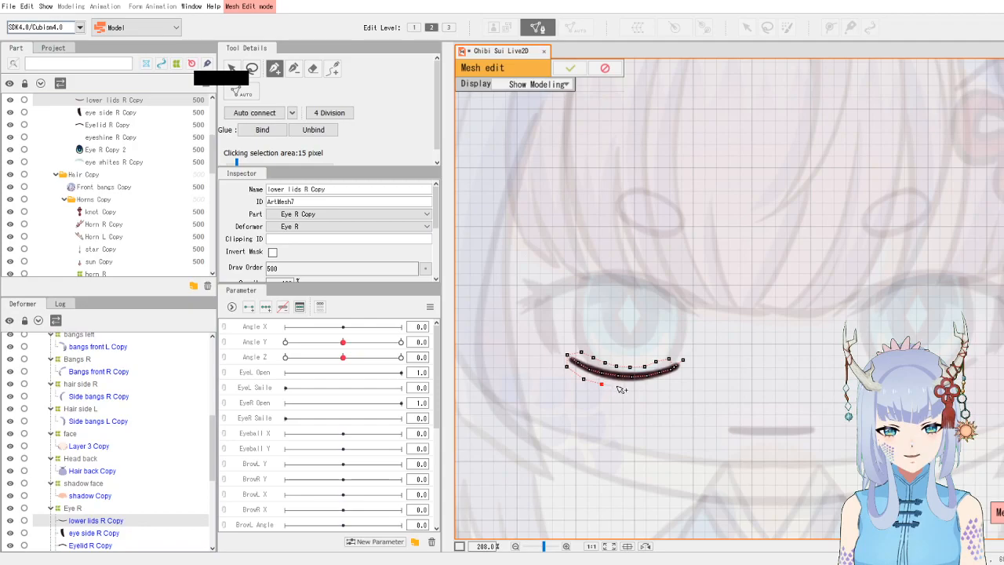
left_click(617, 385)
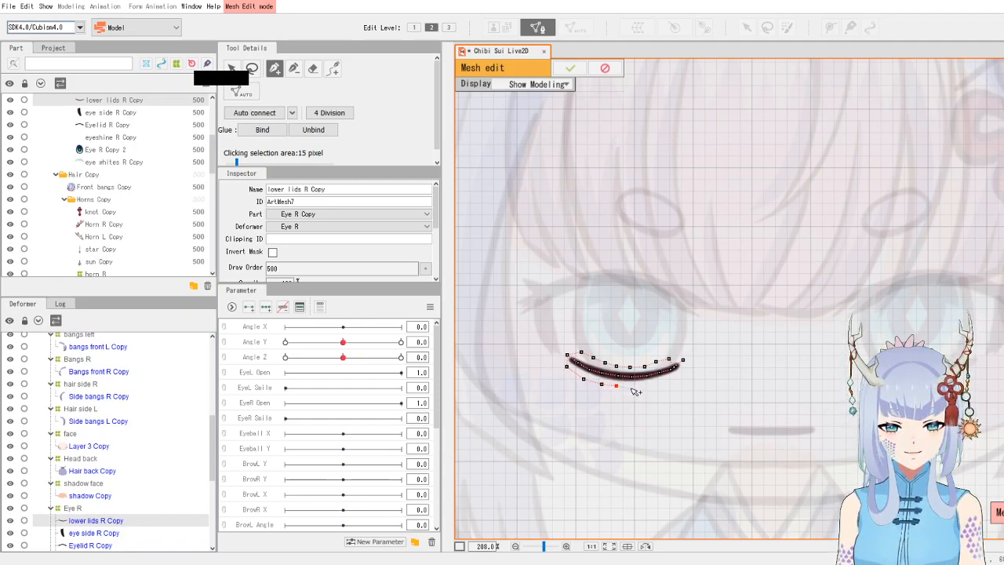
left_click(632, 387)
left_click(650, 386)
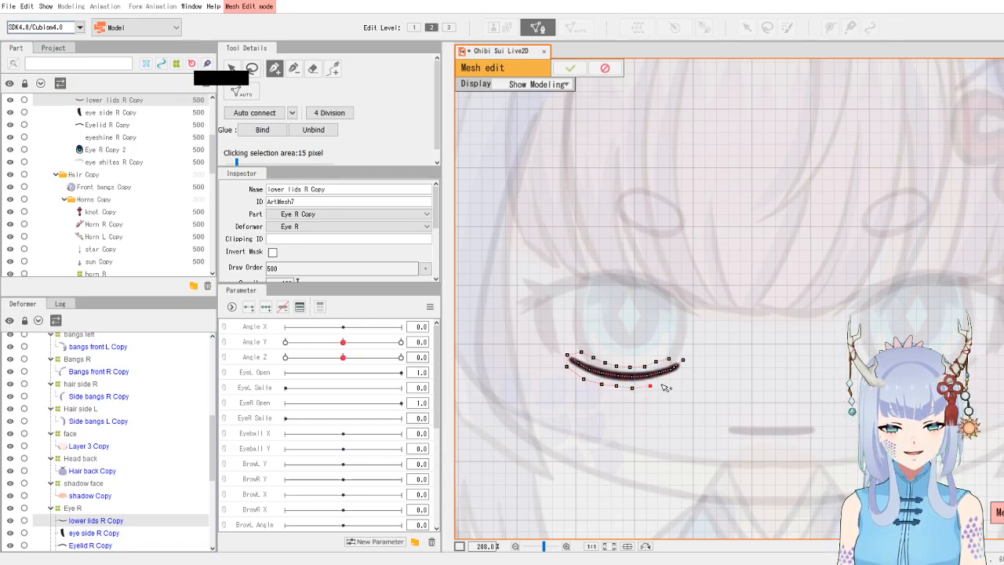
left_click(661, 383)
left_click(676, 376)
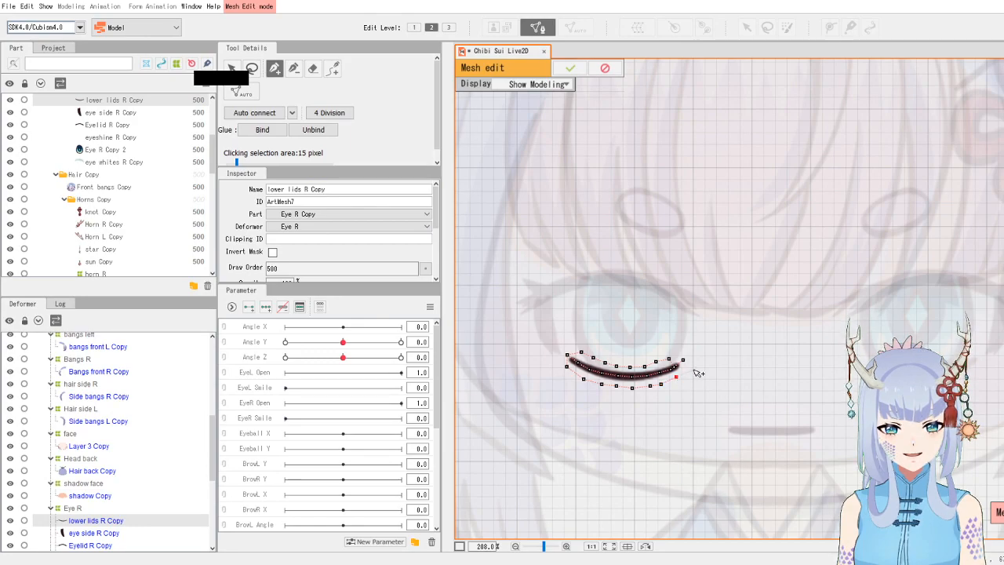
left_click(683, 360)
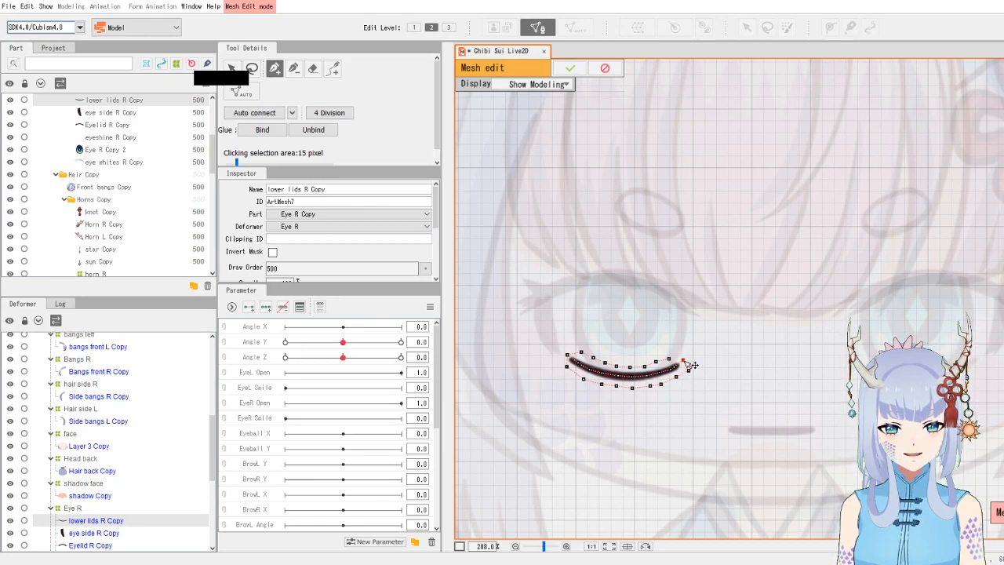
left_click(616, 385)
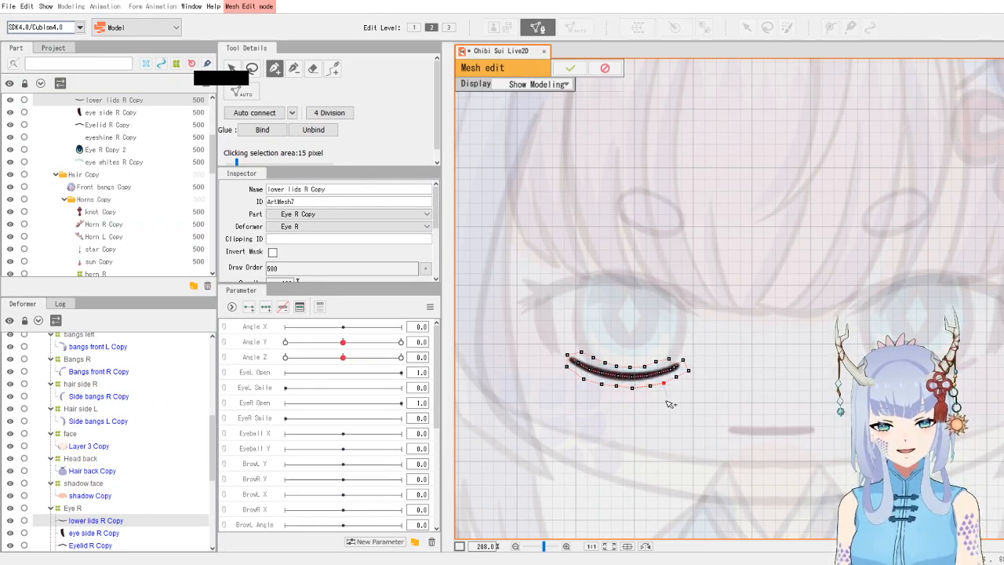
- Auto-connect the lower lid vertices, add two points at its outer tip and confirm the mesh edit
left_click(258, 115)
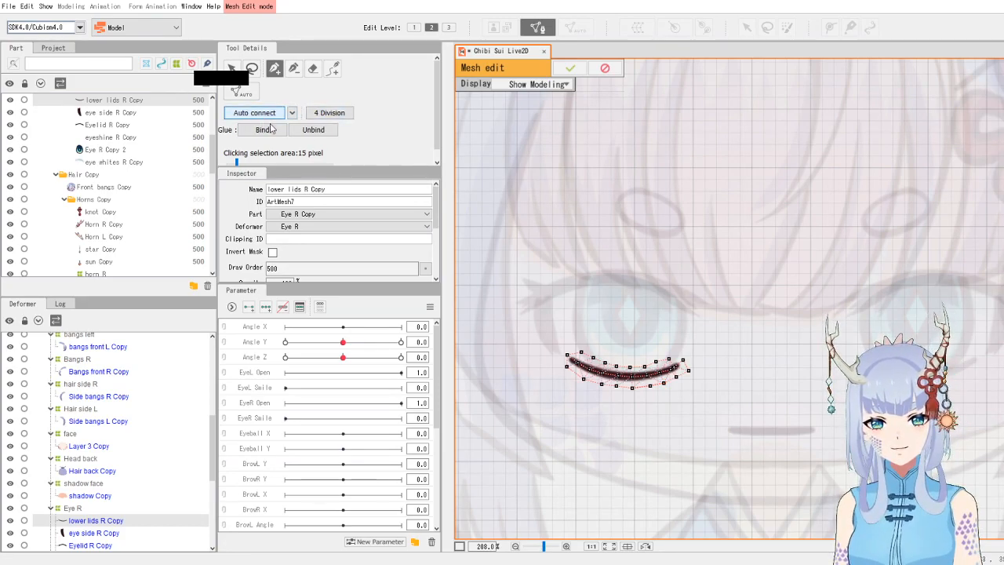
left_click(669, 359)
left_click(682, 362)
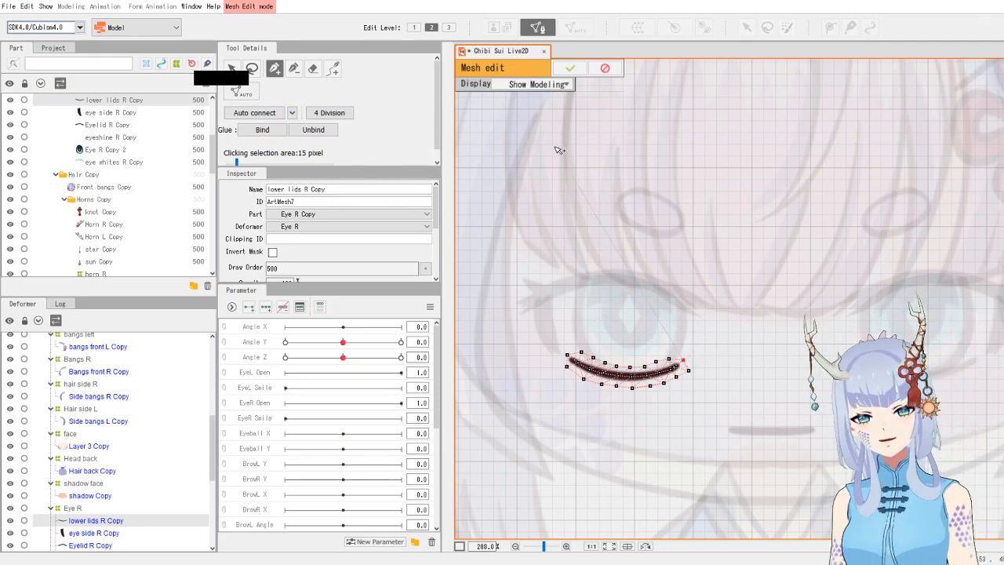
left_click(570, 69)
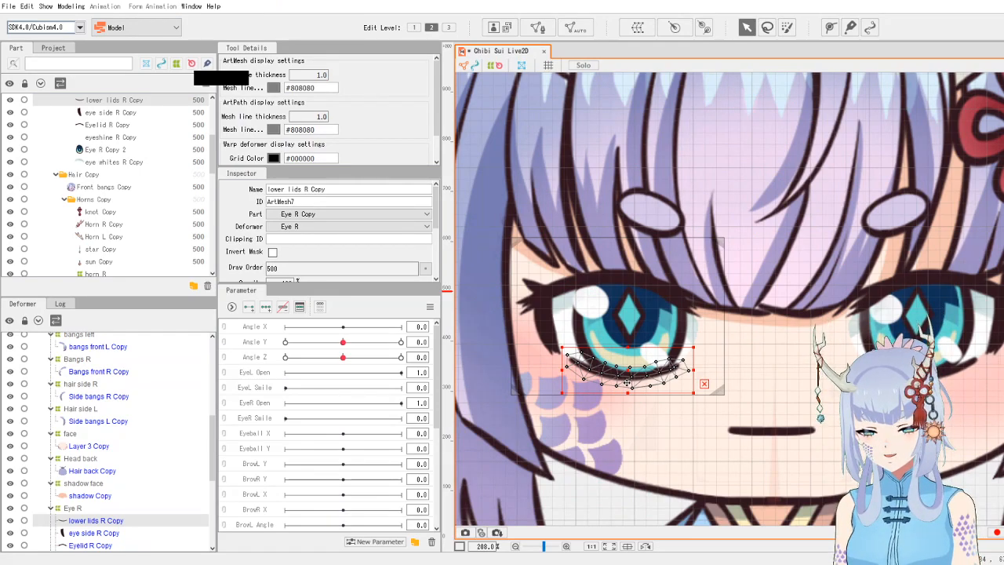
- Select the right iris art mesh (Eye R Copy 2), open manual mesh editing and delete all its vertices
left_click(621, 338)
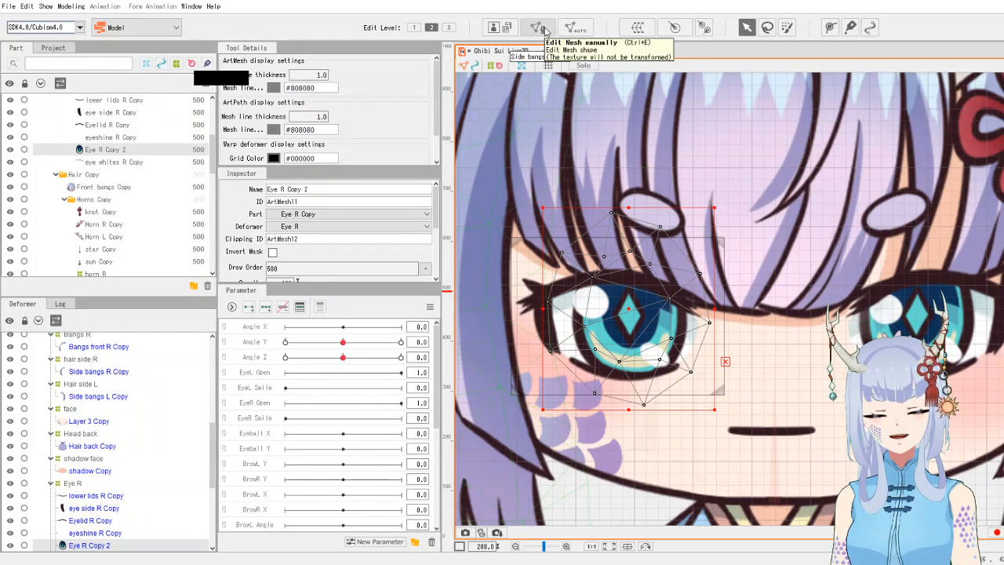
left_click(544, 29)
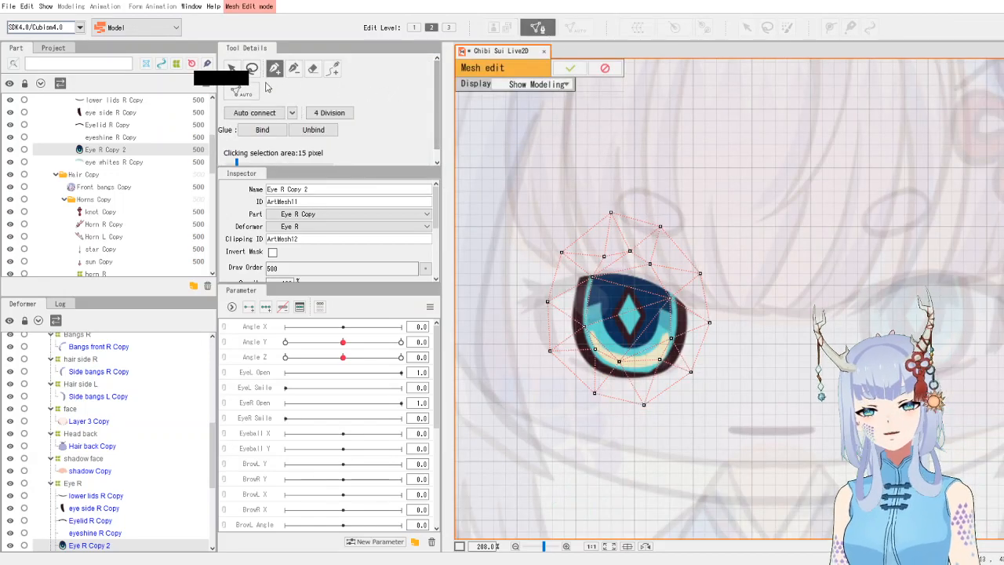
mouse_move(634, 189)
left_mouse_down()
mouse_move(526, 248)
mouse_move(514, 358)
mouse_move(585, 444)
mouse_move(709, 386)
mouse_move(709, 254)
mouse_move(688, 221)
left_mouse_up()
key("Delete")
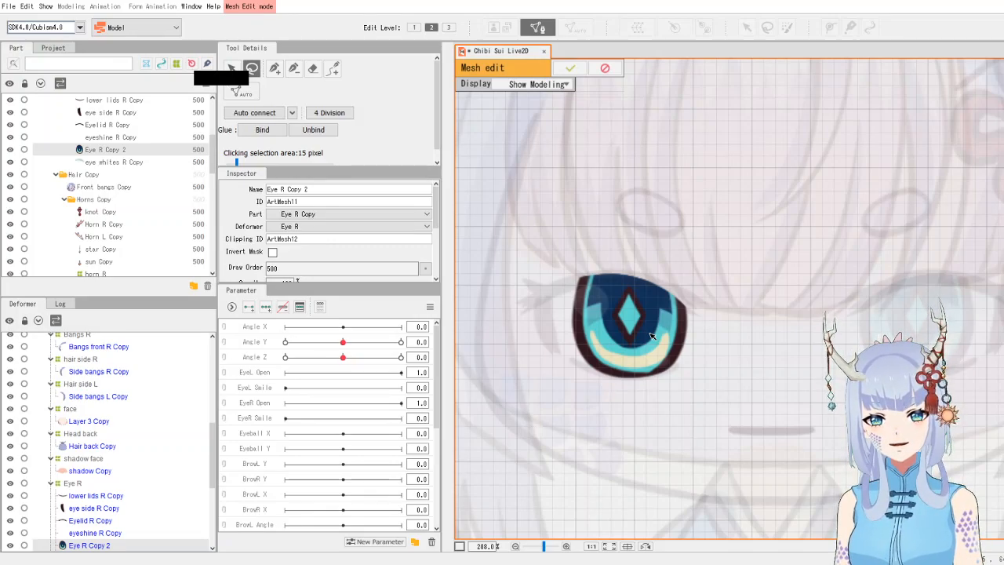
- Switch the mesh edit display to Show Model Image and trace vertices with the pen around the iris outline
left_click(541, 84)
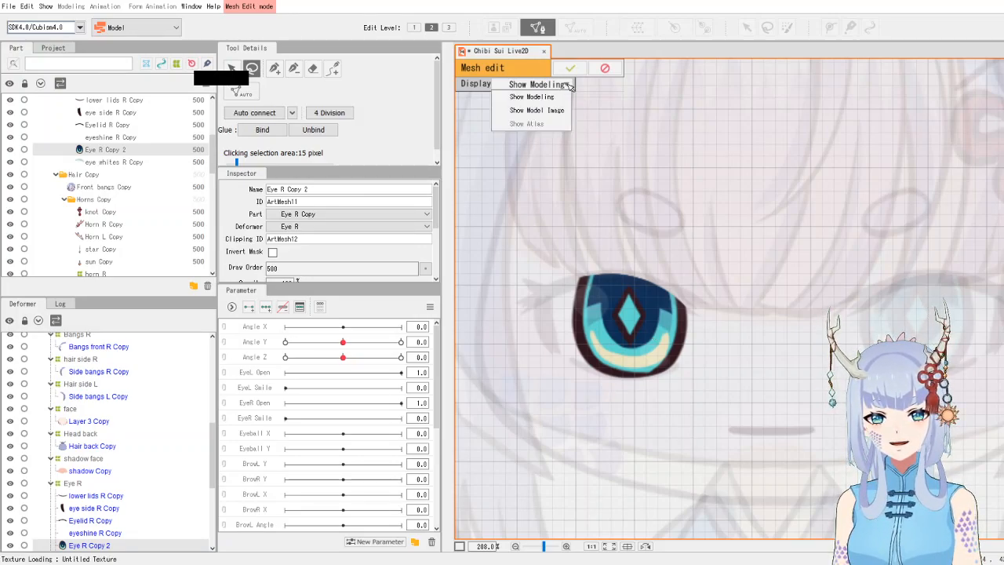
left_click(567, 111)
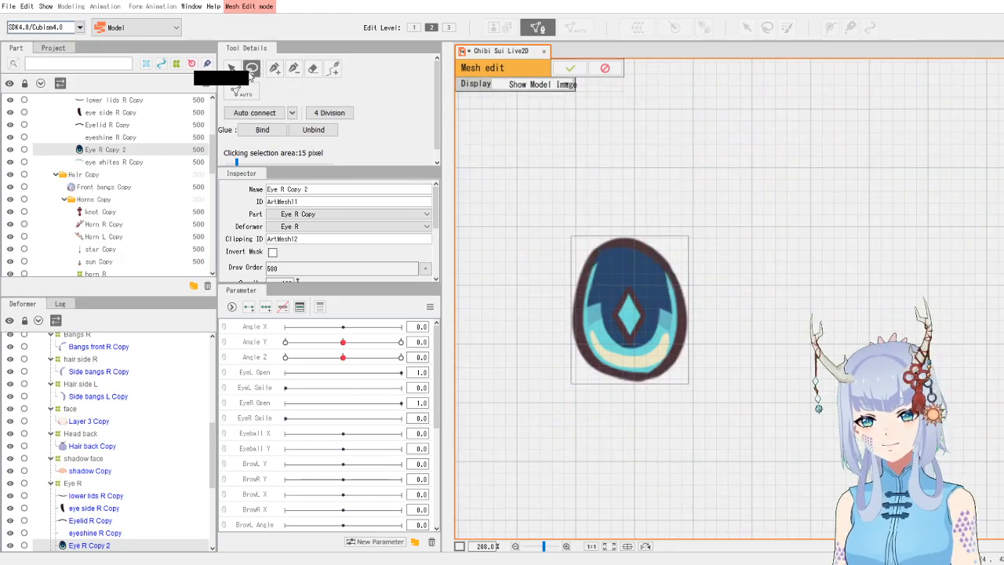
left_click(274, 68)
mouse_move(628, 244)
left_mouse_down()
mouse_move(601, 256)
mouse_move(585, 290)
mouse_move(581, 326)
mouse_move(594, 359)
mouse_move(631, 380)
mouse_move(661, 374)
mouse_move(683, 348)
mouse_move(684, 312)
left_mouse_up()
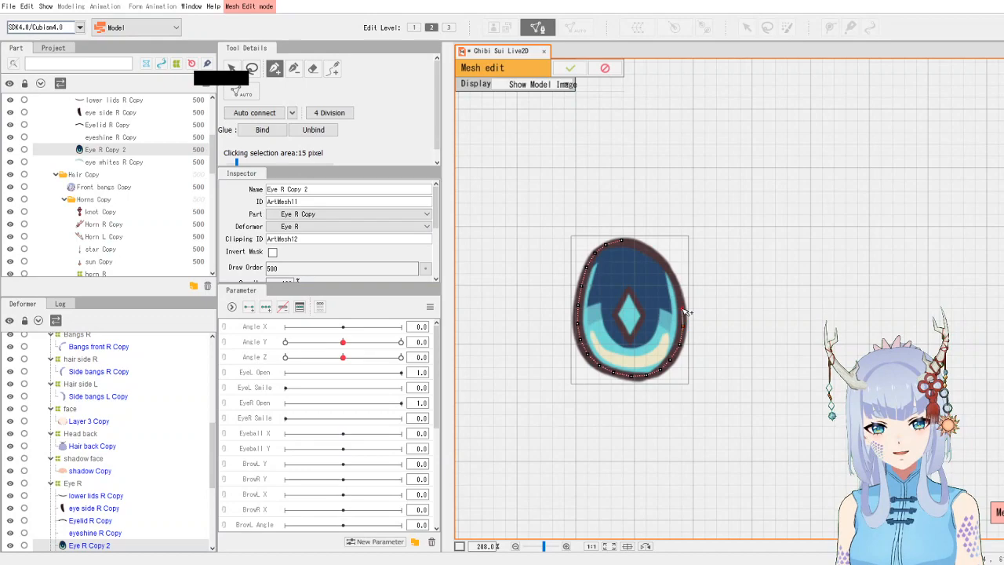
mouse_move(685, 313)
left_mouse_down()
mouse_move(676, 275)
mouse_move(638, 246)
left_mouse_up()
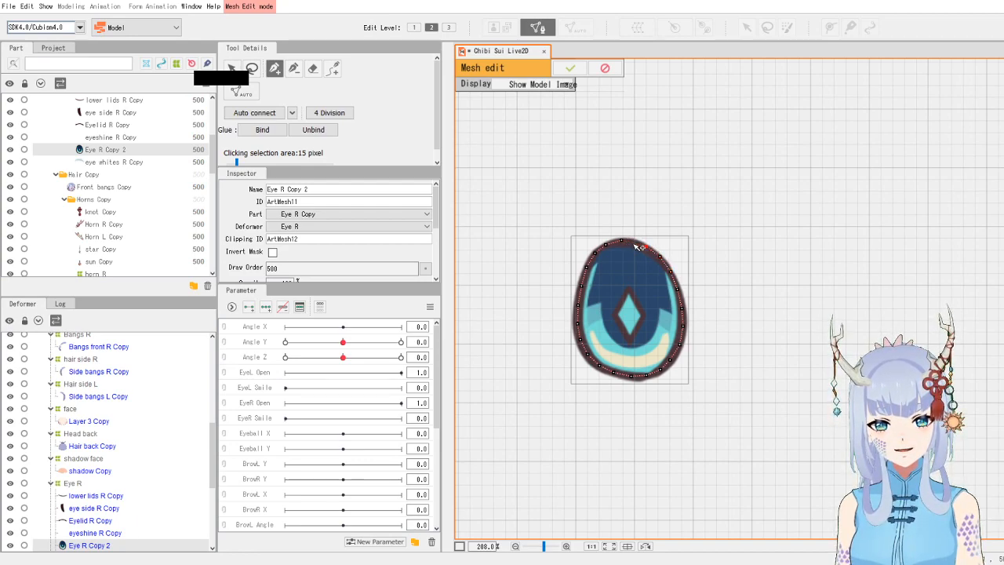
- Continue placing pen vertices around the iris's outer outline until the ring is closed
left_click(622, 241)
left_click(619, 227)
left_click(632, 229)
left_click(651, 237)
left_click(667, 250)
left_click(679, 266)
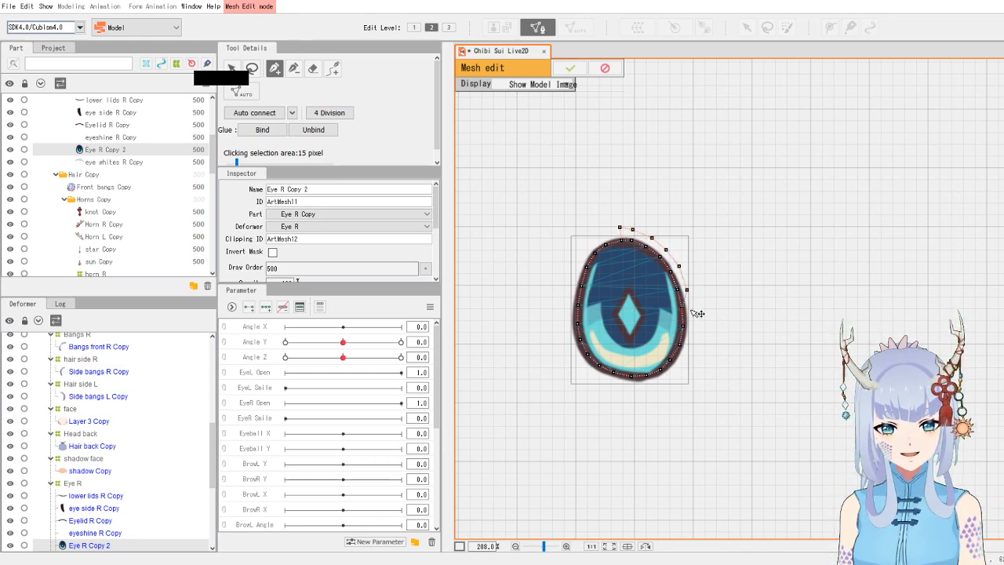
left_click(690, 305)
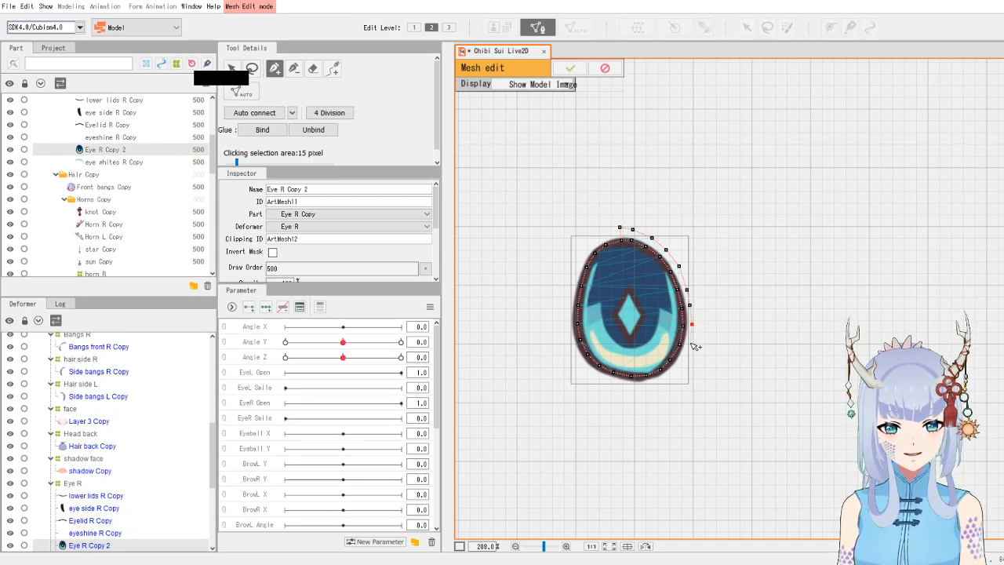
left_click(691, 344)
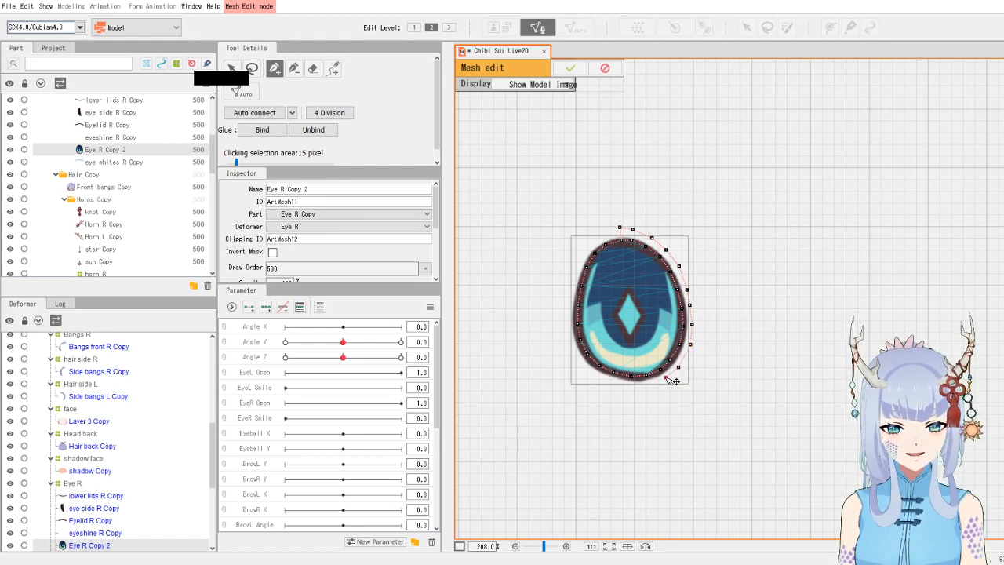
left_click(666, 377)
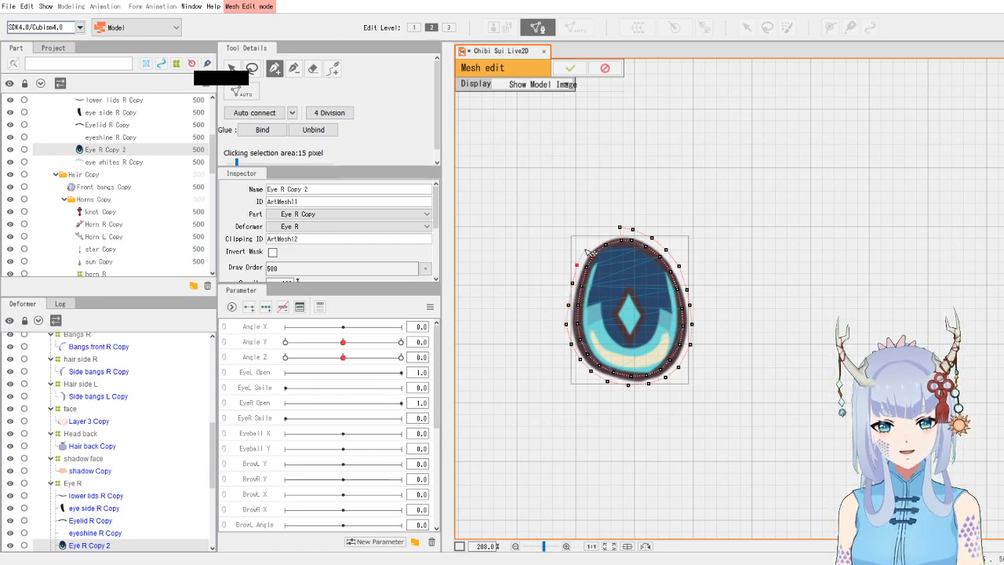
left_click(619, 228)
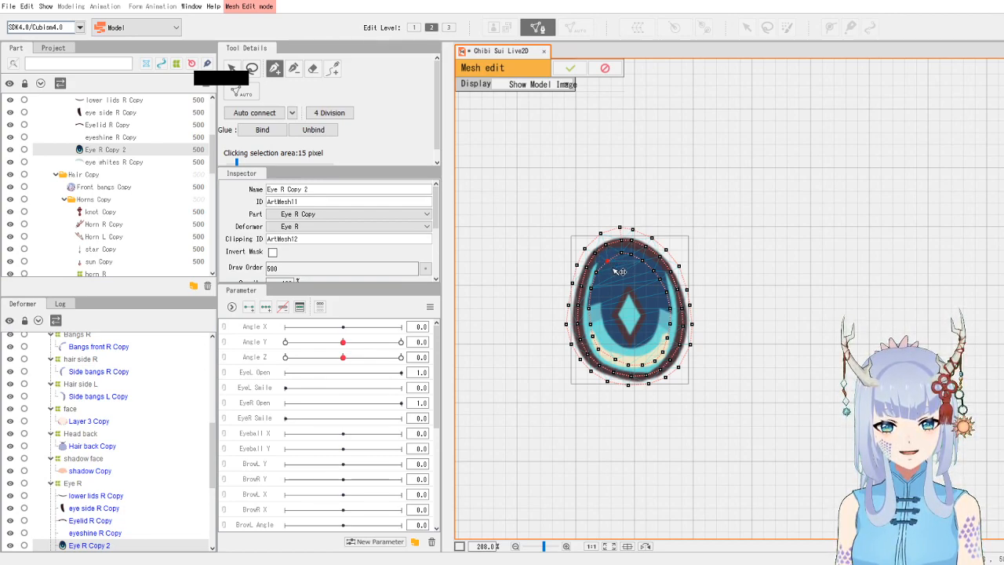
- Add inner vertices around the iris's diamond and lower band, auto-connect the iris mesh and confirm the edit
left_click(650, 291)
left_click(655, 308)
left_click(655, 325)
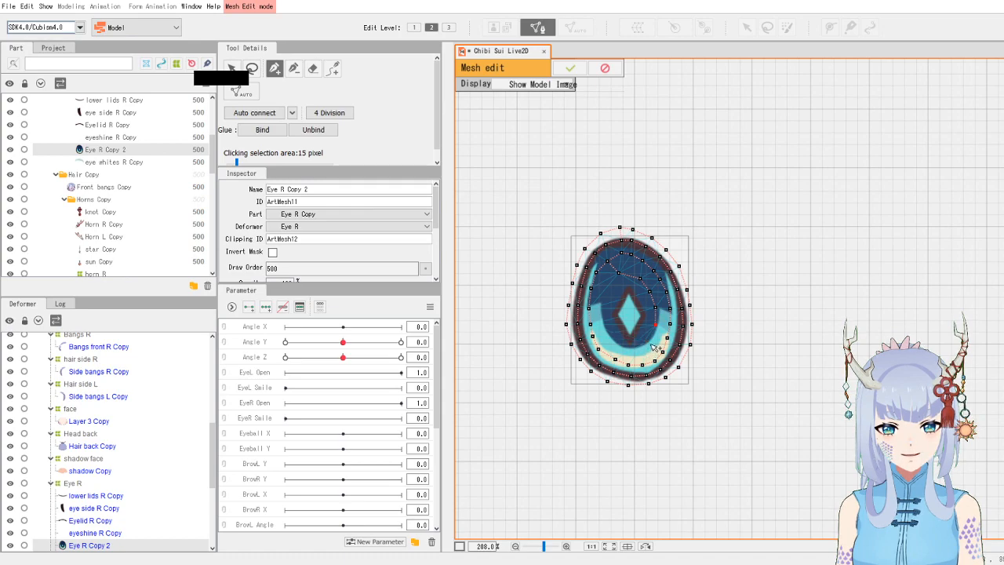
left_click(636, 350)
left_click(615, 346)
left_click(600, 319)
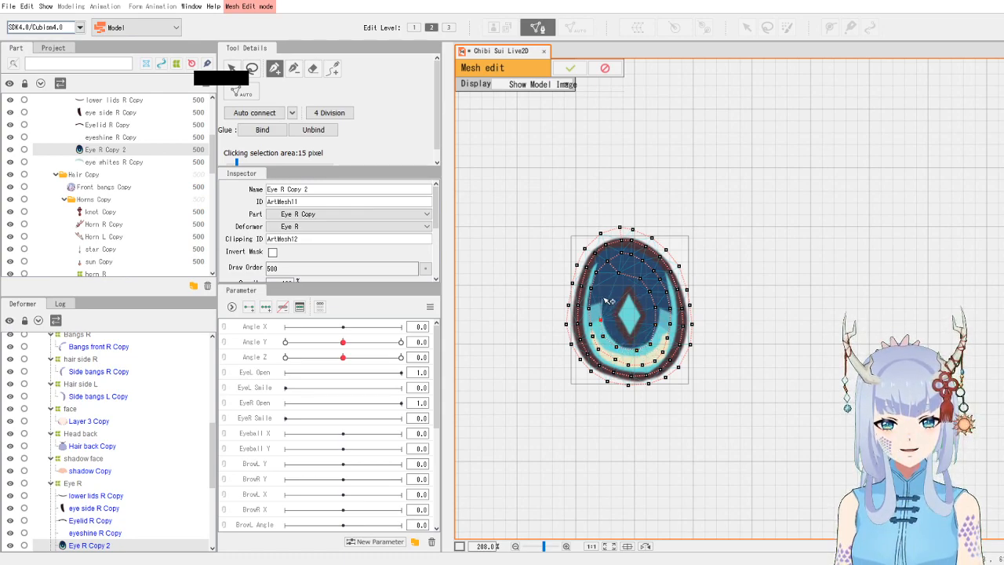
left_click(606, 285)
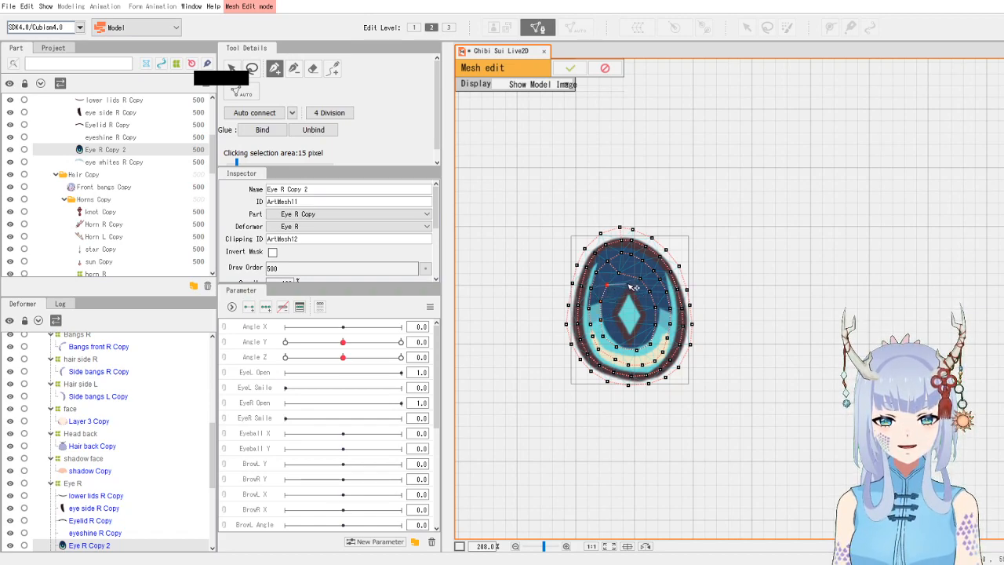
left_click(629, 290)
left_click(641, 323)
left_click(634, 338)
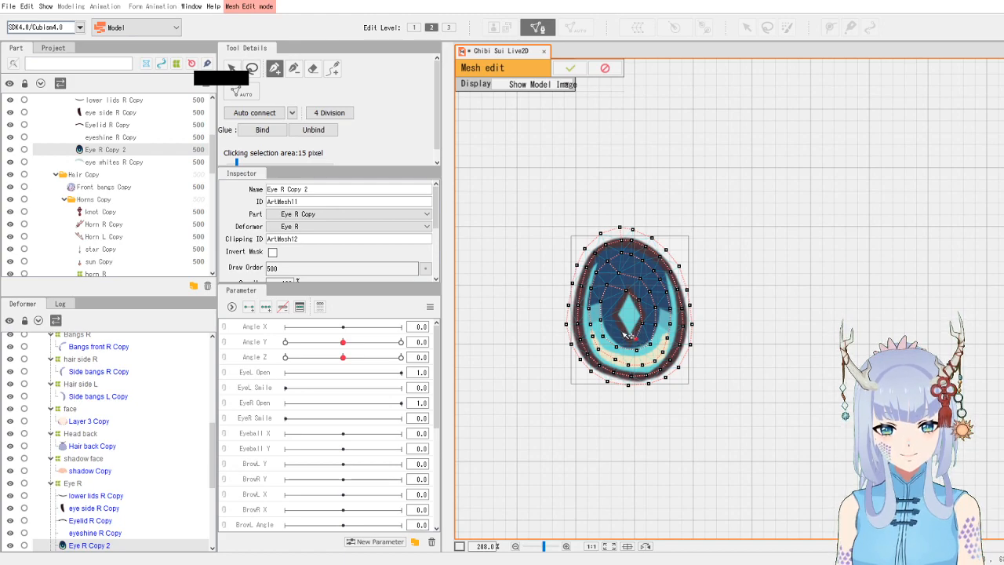
left_click(612, 314)
left_click(617, 300)
left_click(627, 314)
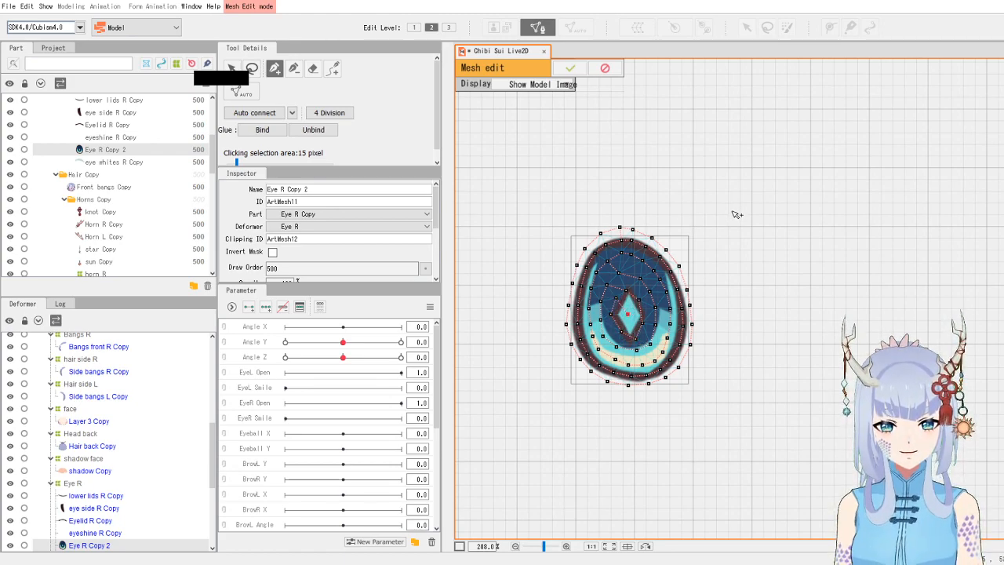
left_click(252, 113)
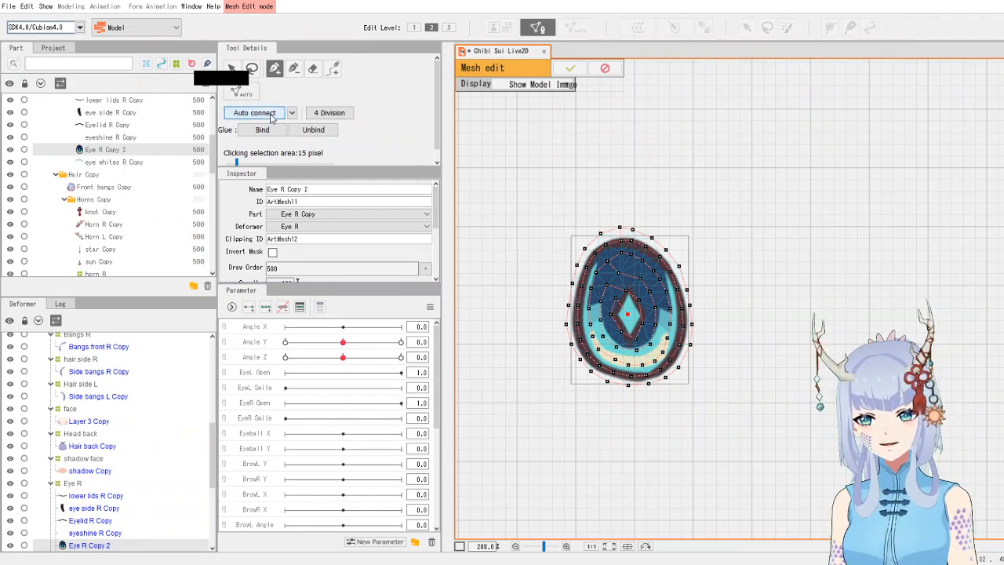
left_click(569, 69)
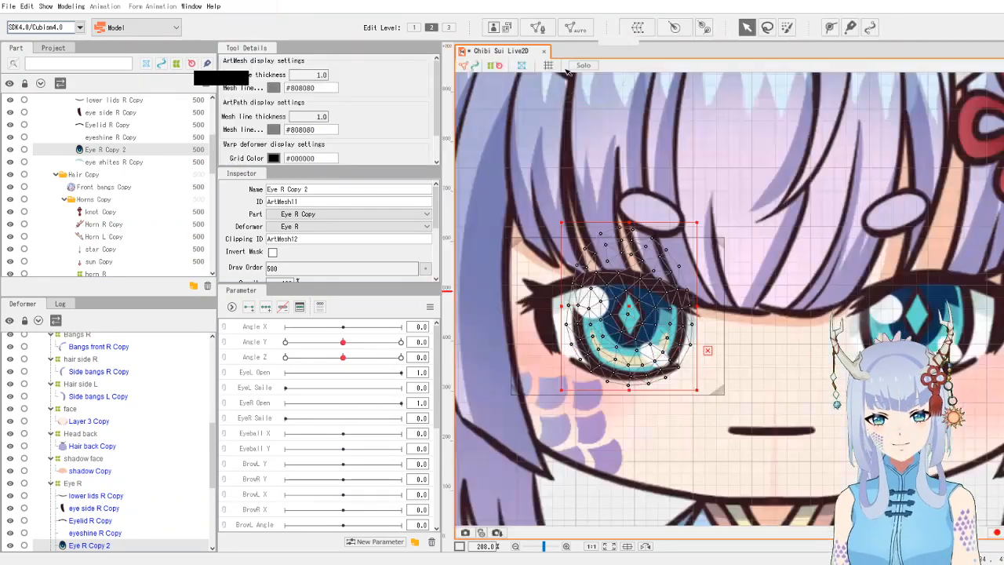
- Inspect the face layer and right eye whites meshes by selecting them on the canvas
left_click(771, 358)
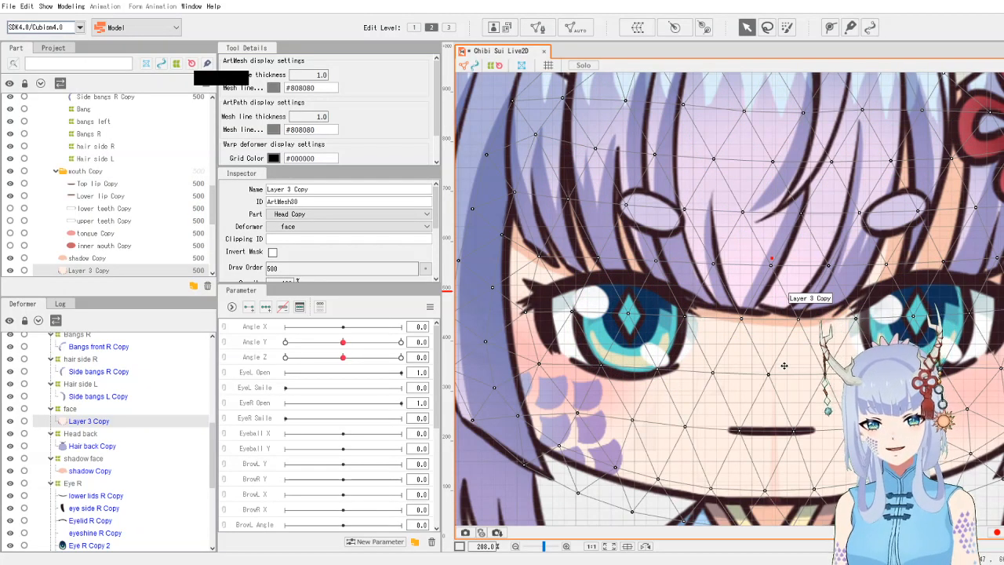
left_click(563, 516)
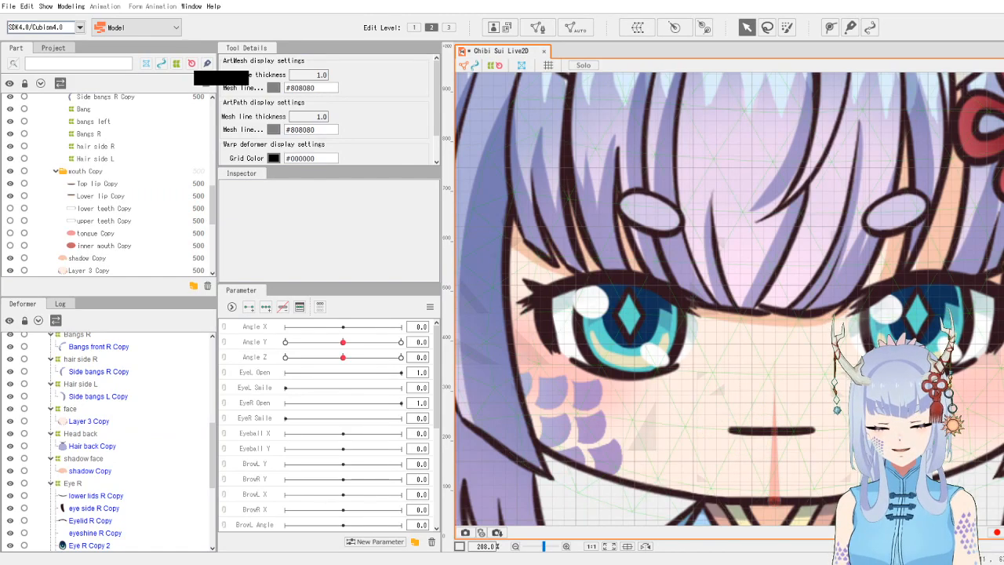
left_click(560, 322)
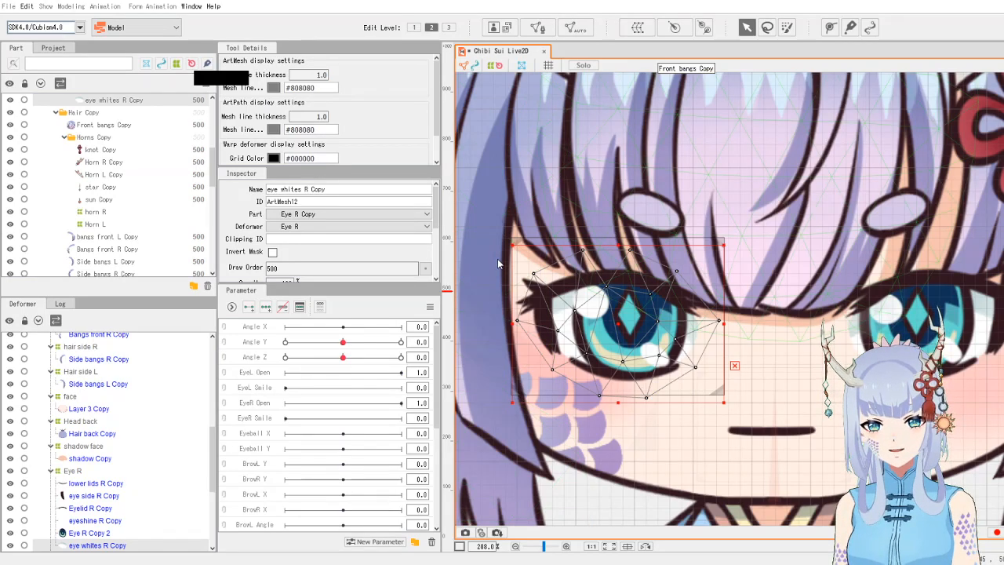
key("ctrl+z")
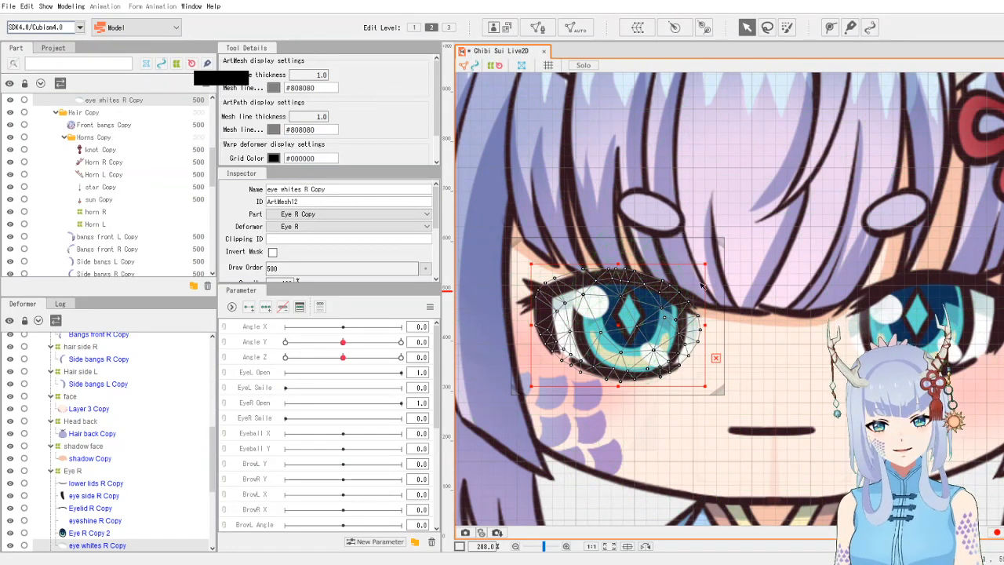
- Select the left eyelid art mesh (Eyelid L Copy), open manual mesh editing and delete all its vertices
left_click(891, 288)
left_click_drag(809, 362, 631, 376)
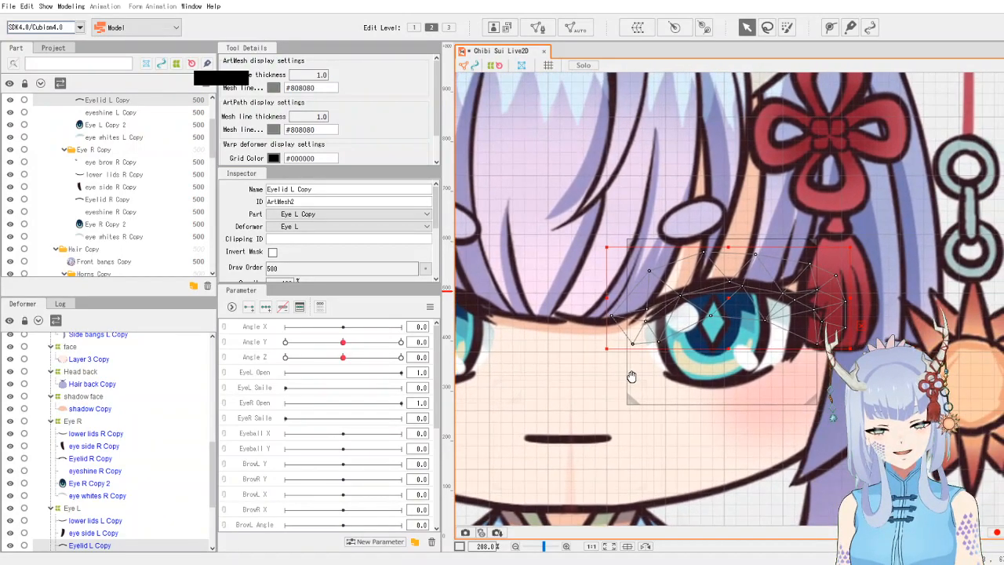
left_click(538, 28)
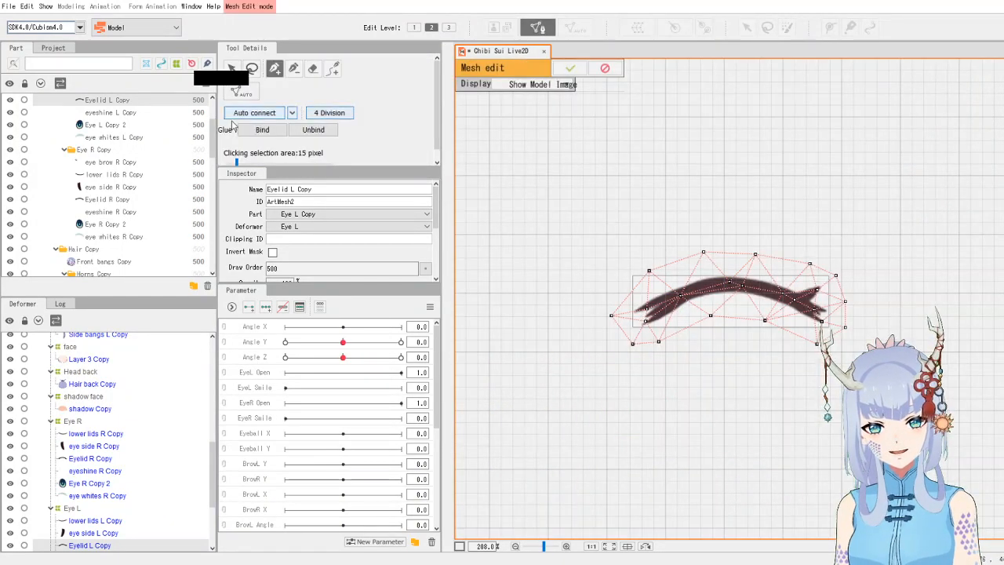
left_click(251, 67)
mouse_move(757, 235)
left_mouse_down()
mouse_move(640, 371)
mouse_move(839, 359)
mouse_move(900, 296)
mouse_move(774, 236)
left_mouse_up()
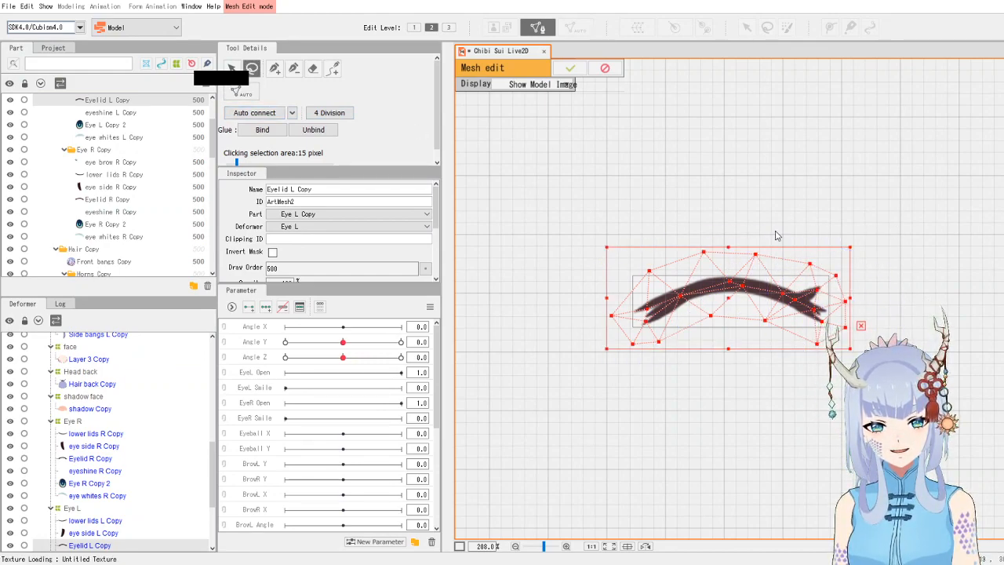
key("Delete")
- Switch the mesh edit display to Show Modeling and pick the pen tool
left_click(566, 84)
left_click(559, 97)
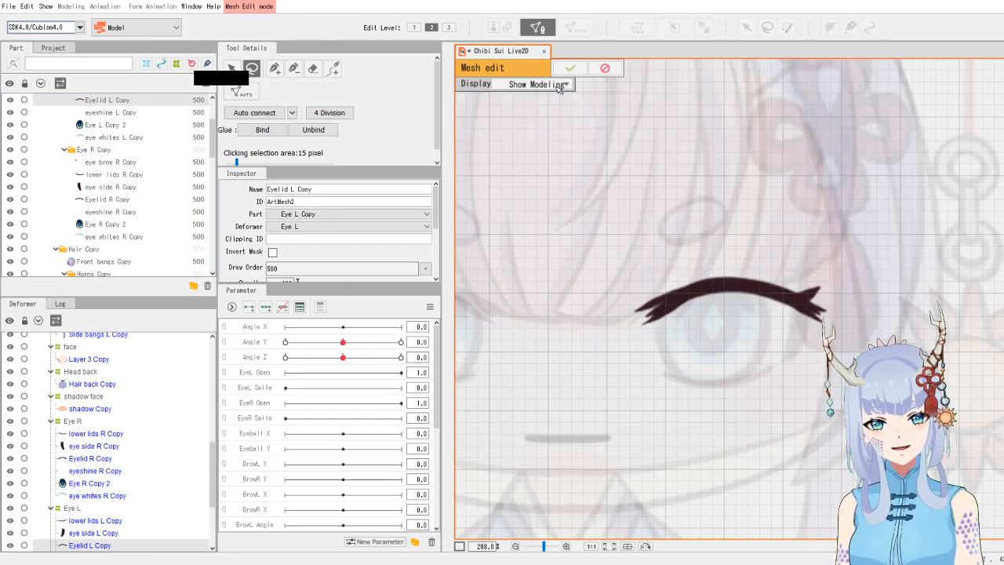
left_click(568, 84)
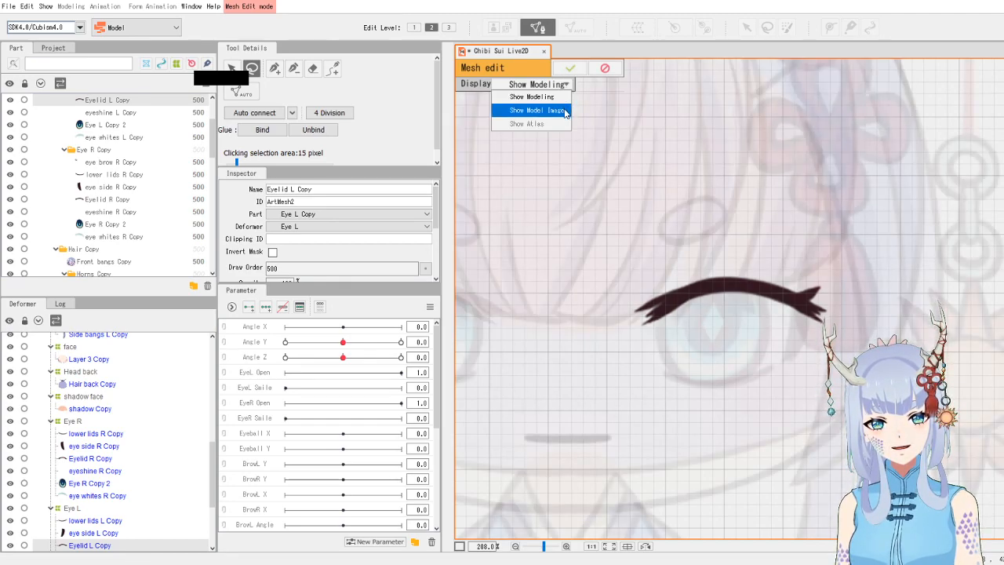
left_click(566, 110)
left_click(554, 84)
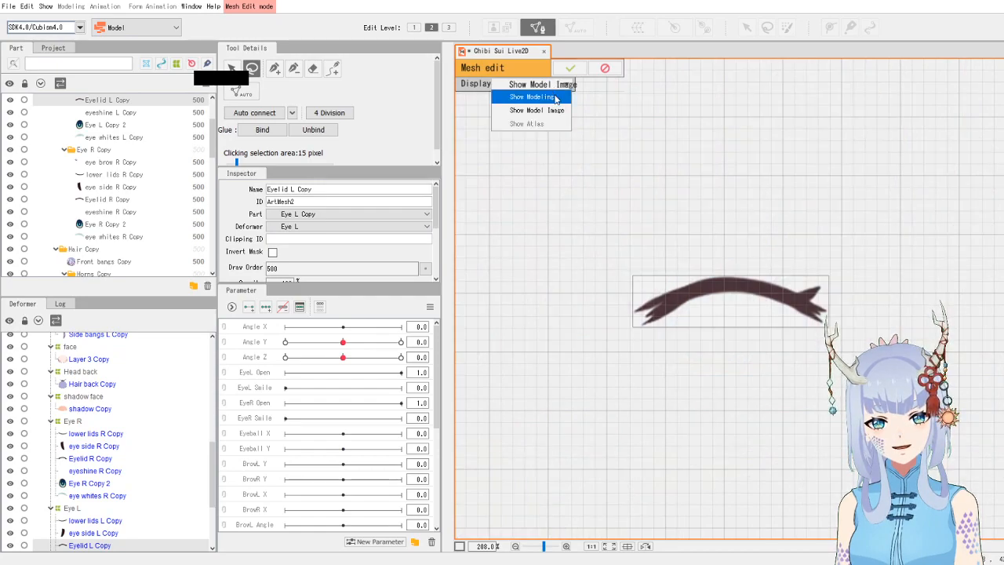
left_click(560, 98)
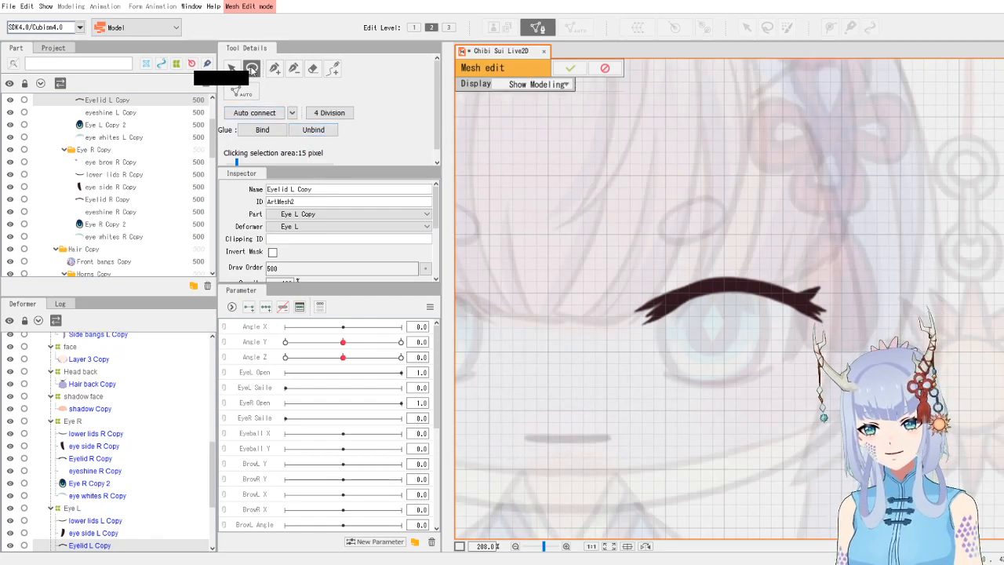
left_click(274, 71)
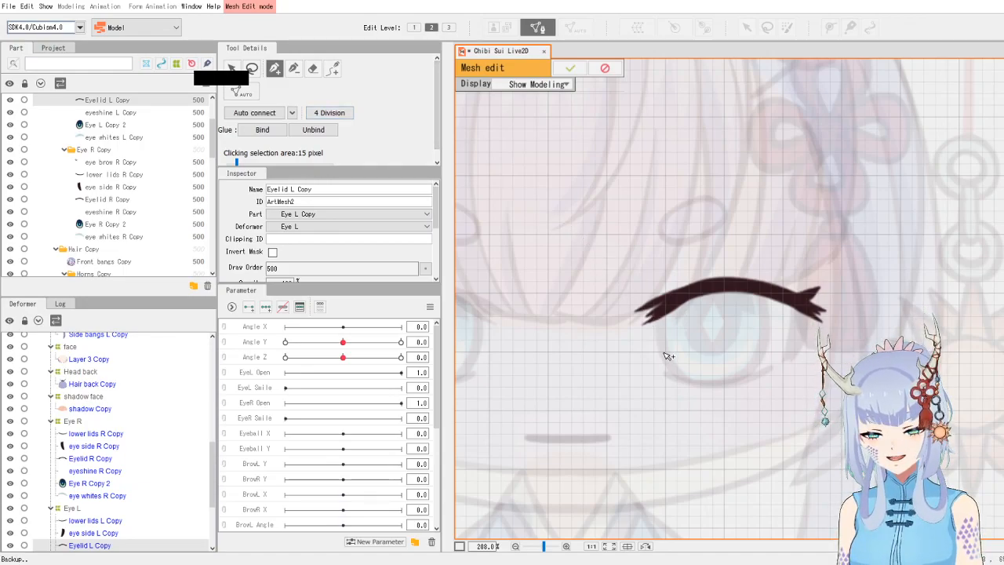
- Place new vertices with the pen tool along the upper edge of the left eyelid stroke
left_click(639, 322)
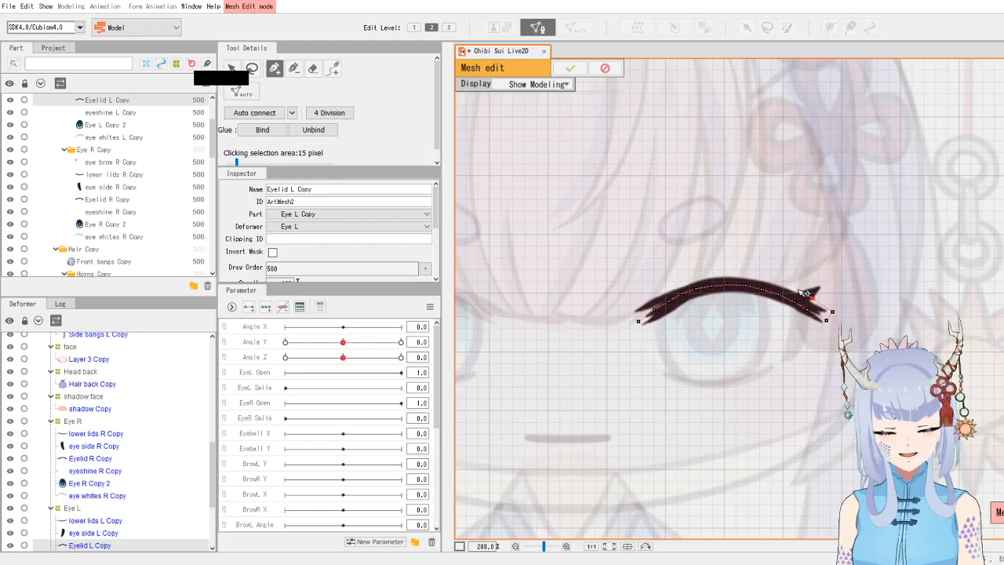
left_click(762, 276)
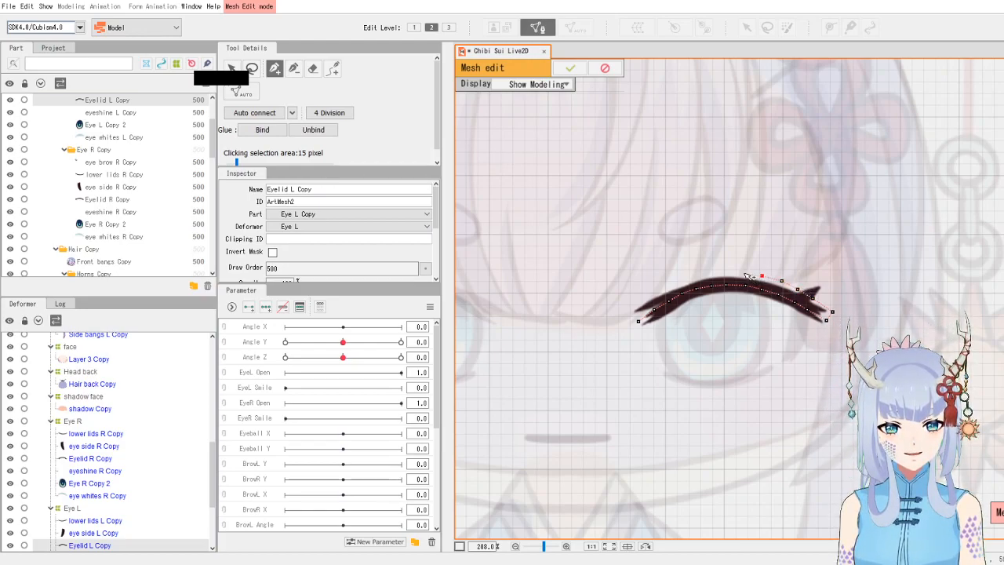
left_click(745, 273)
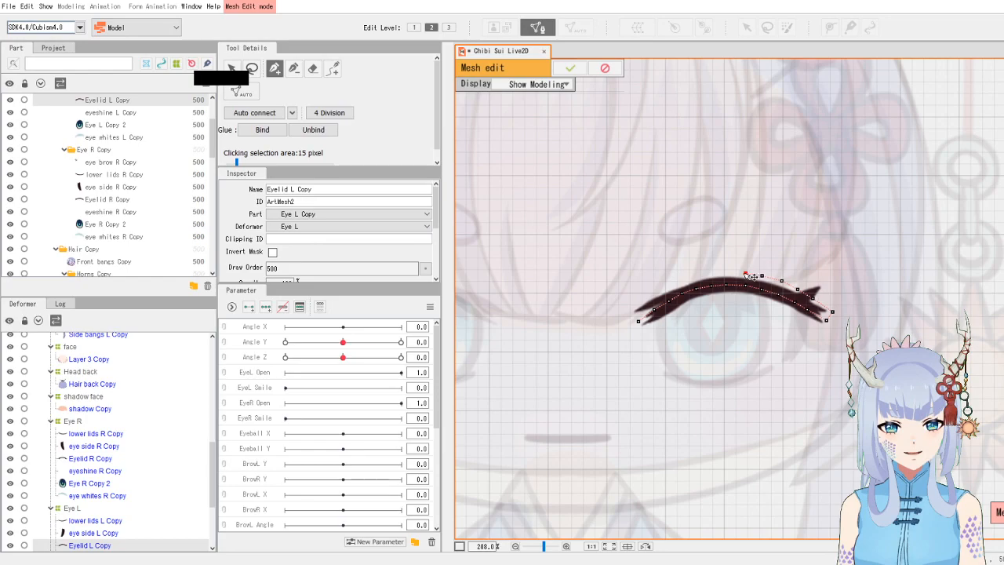
left_click(703, 274)
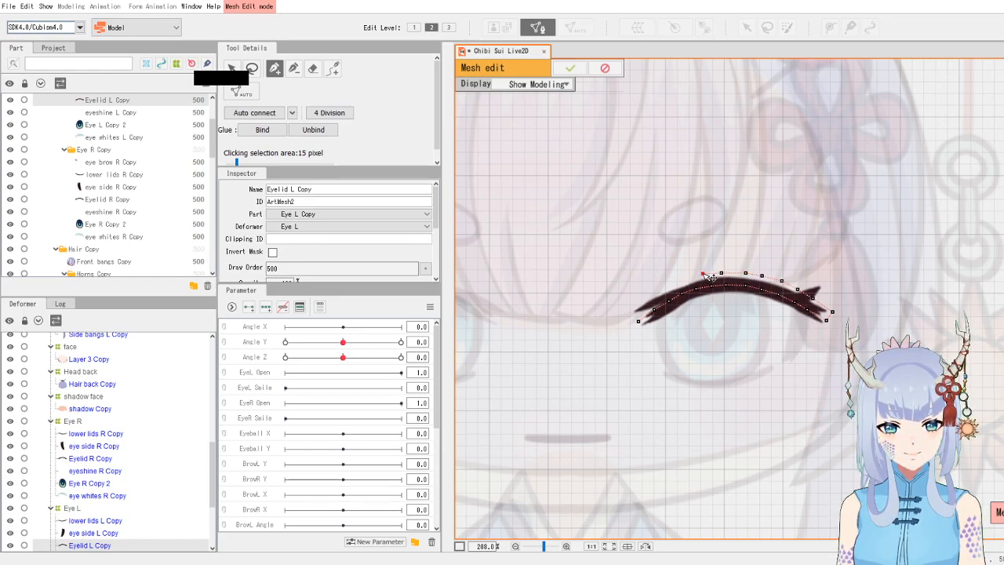
left_click(687, 277)
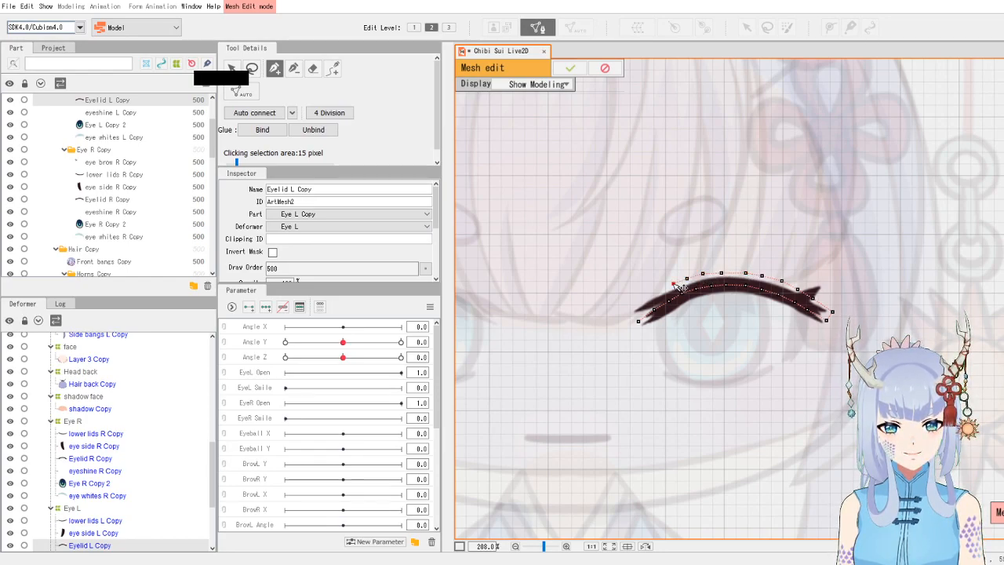
left_click(661, 289)
left_click(646, 296)
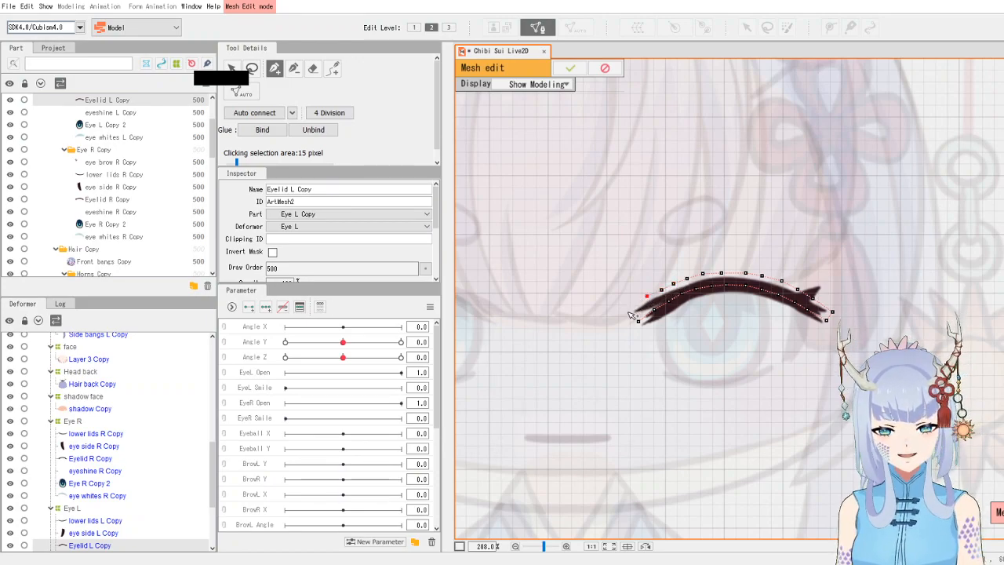
left_click(628, 314)
left_click(645, 297)
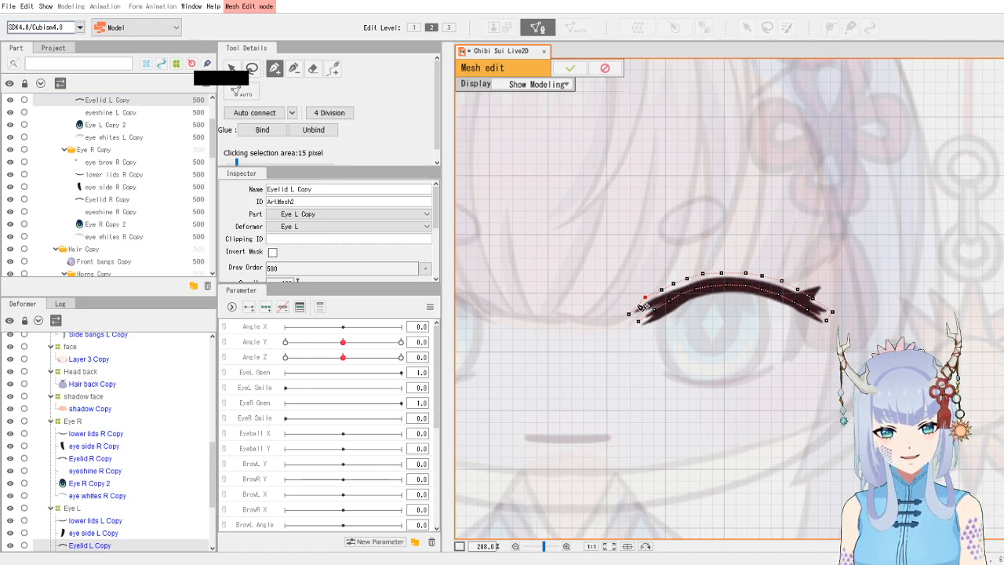
- Add vertices along the eyelid's lower edge from the inner corner to the outer tip, auto-connect the mesh and confirm the edit
left_click(674, 283)
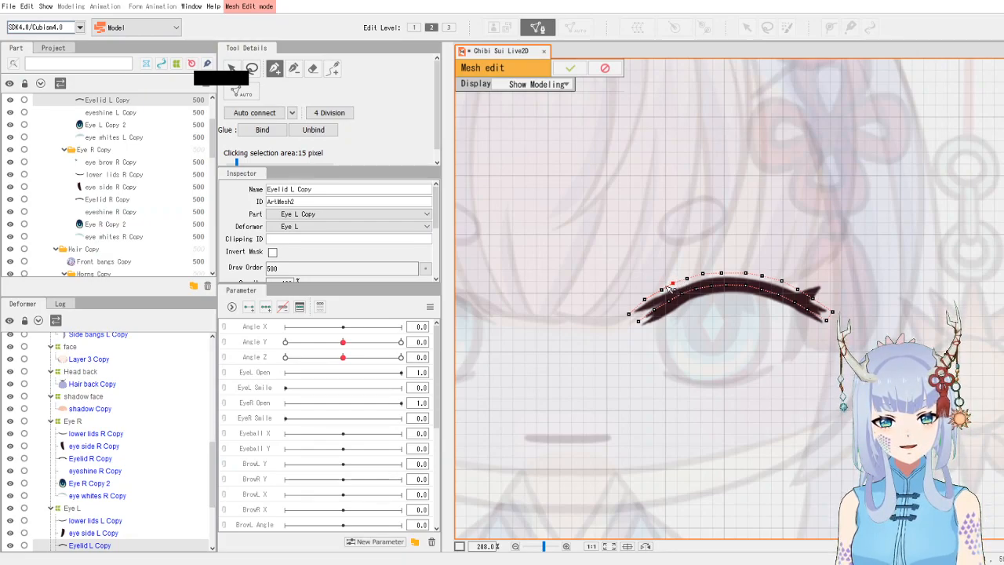
left_click(658, 290)
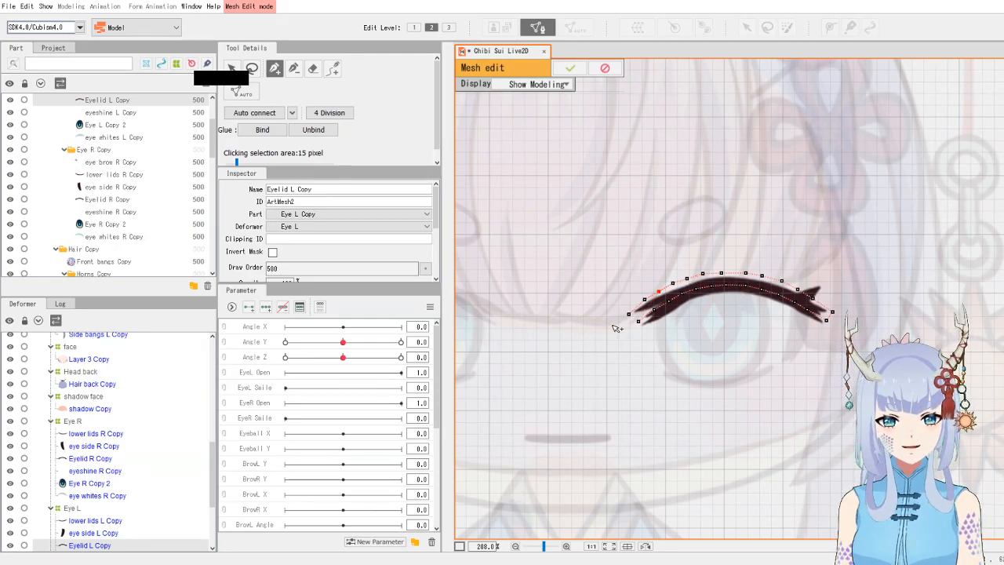
left_click(645, 300)
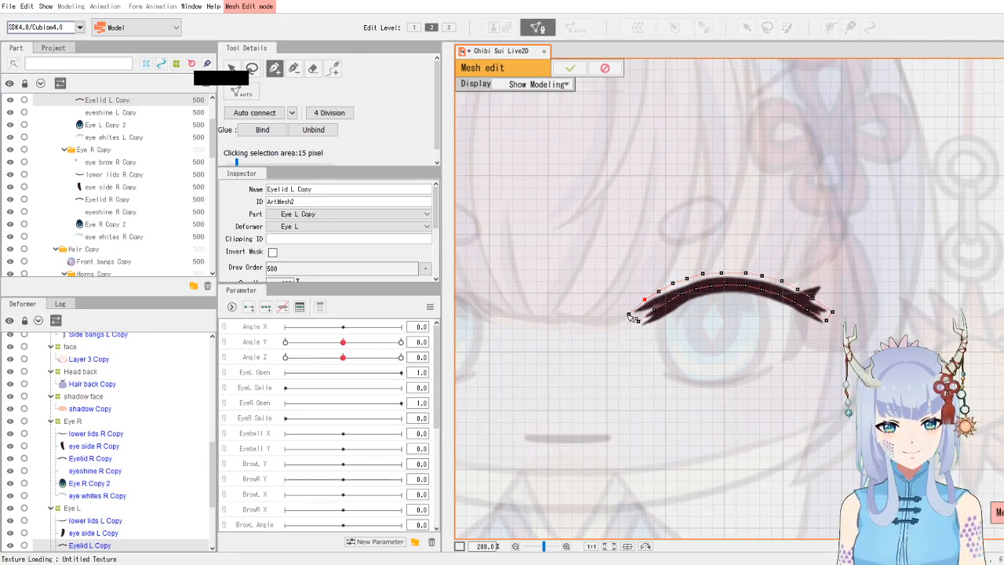
left_click(628, 326)
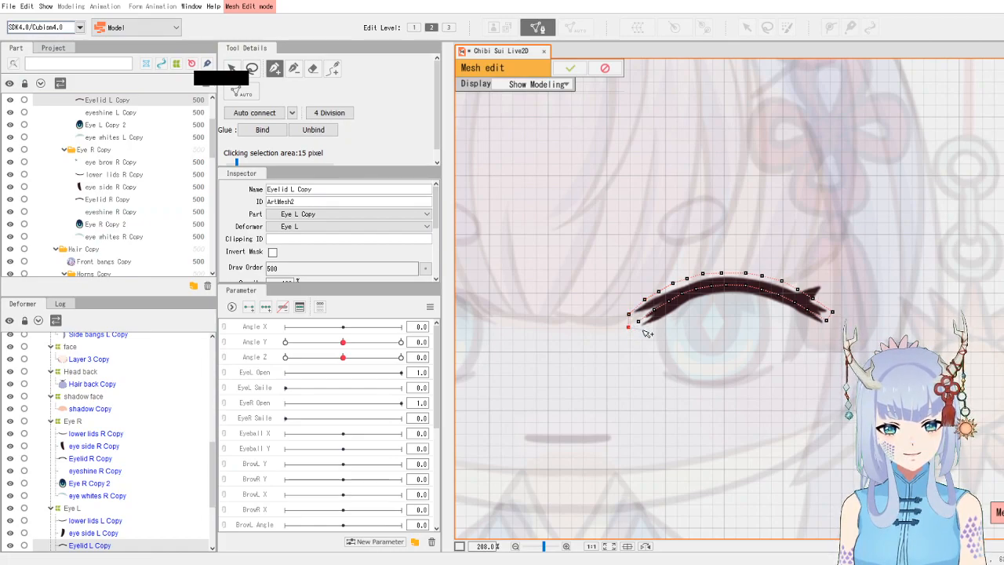
key("ctrl+z")
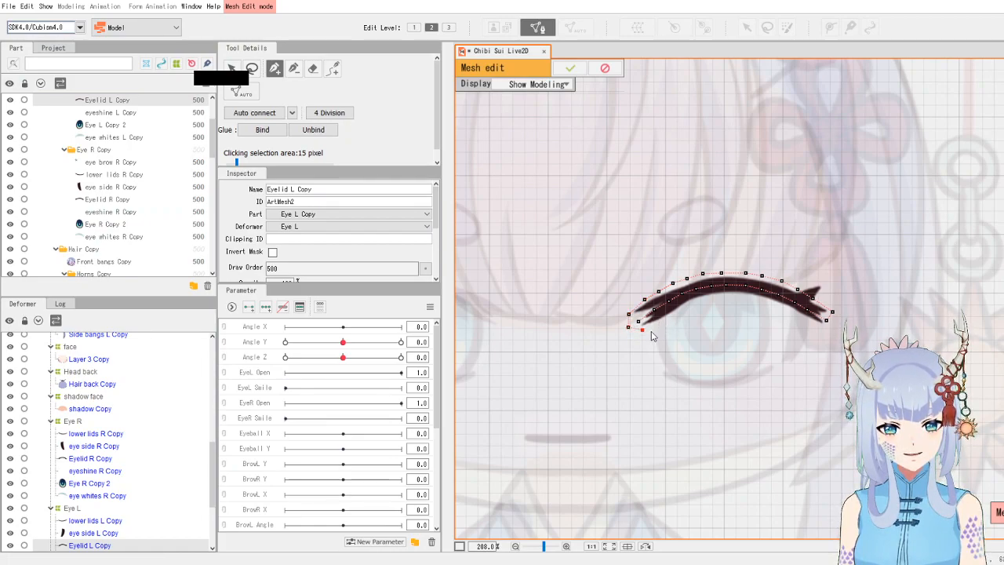
left_click(648, 330)
left_click(661, 321)
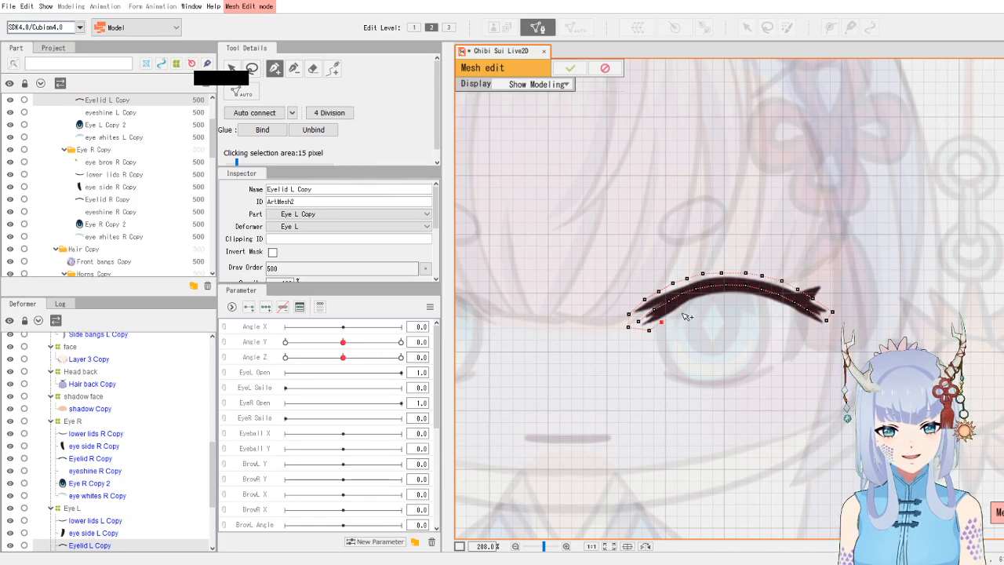
left_click(675, 311)
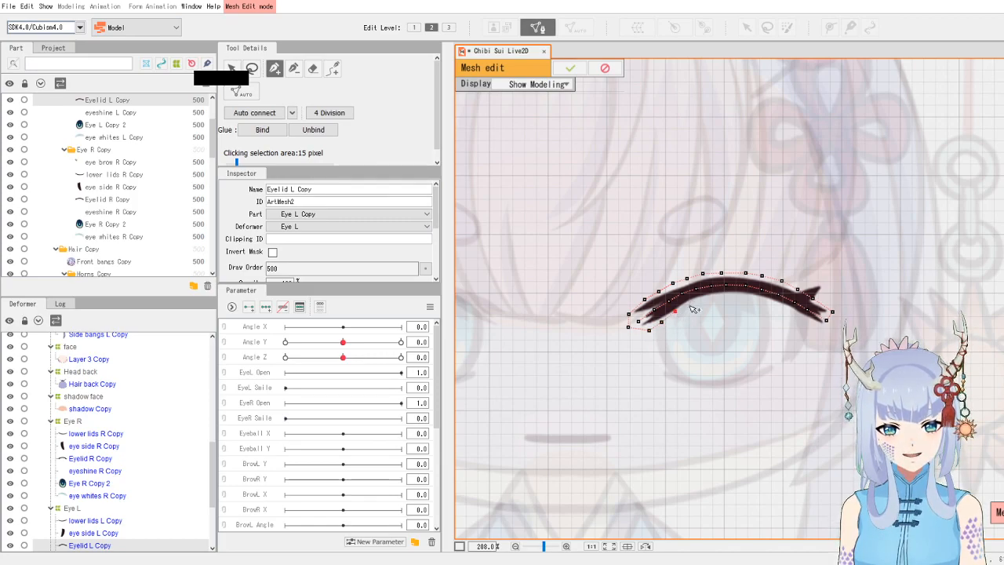
left_click(688, 305)
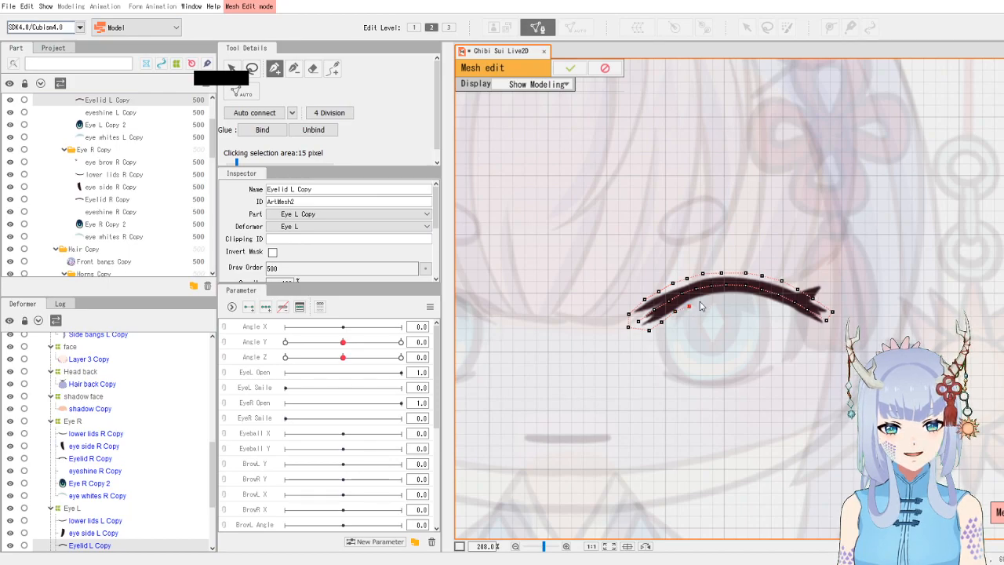
left_click(701, 299)
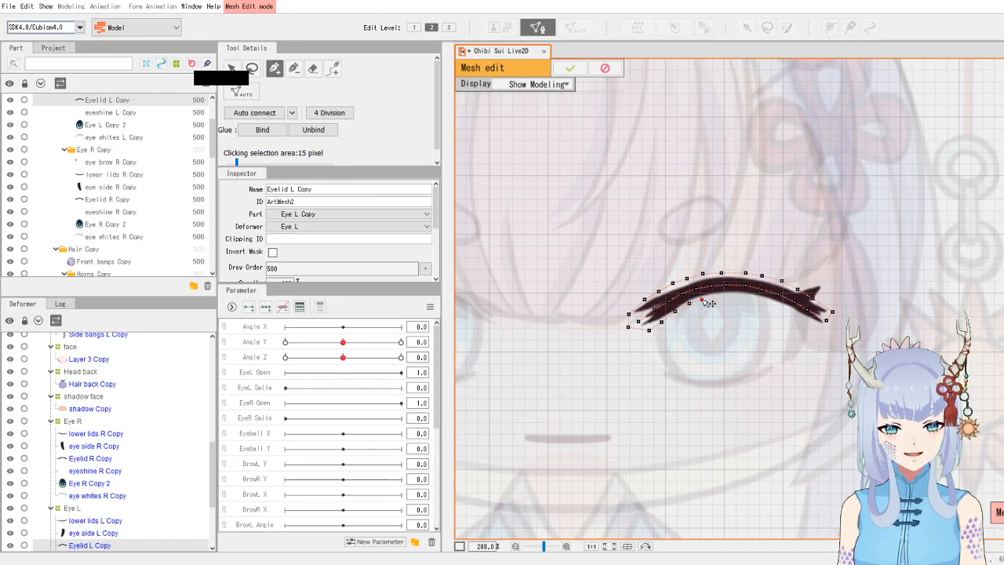
left_click(713, 297)
left_click(728, 295)
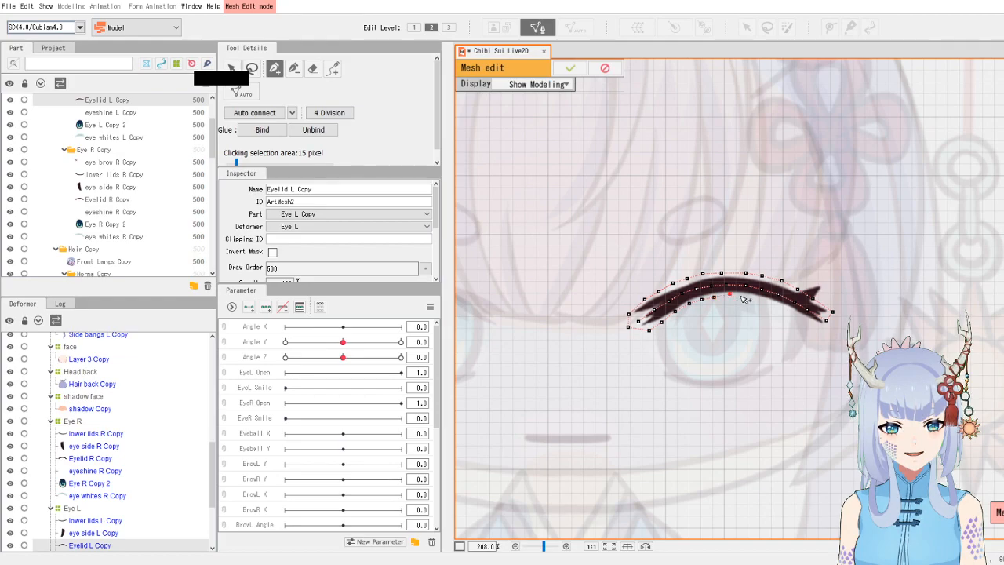
left_click(743, 295)
left_click(757, 298)
left_click(775, 303)
left_click(791, 310)
left_click(804, 318)
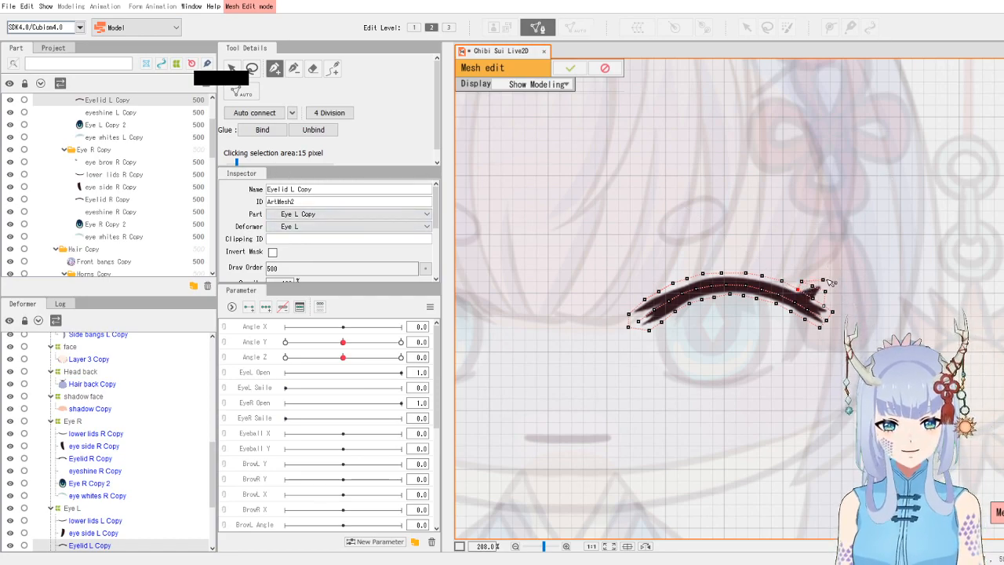
left_click(254, 112)
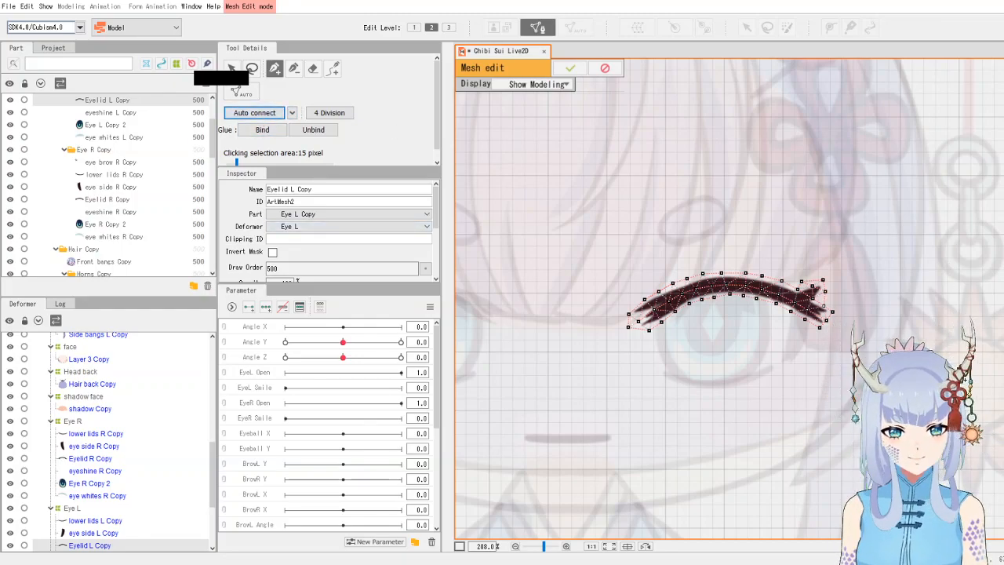
left_click(561, 69)
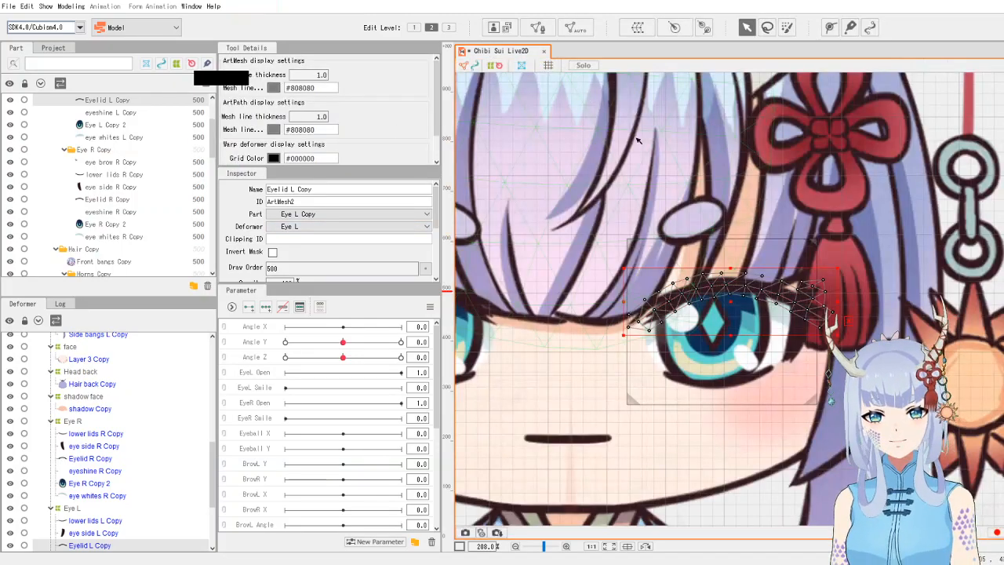
- Select the left eye side art mesh (eye side L Copy), open manual mesh editing and delete all its vertices
left_click(804, 354)
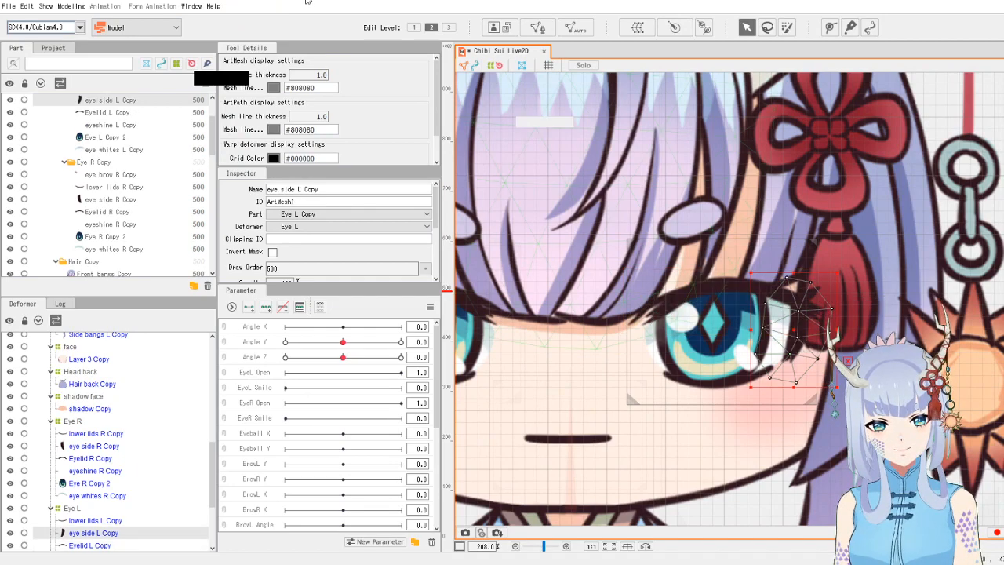
left_click(538, 27)
left_click(252, 68)
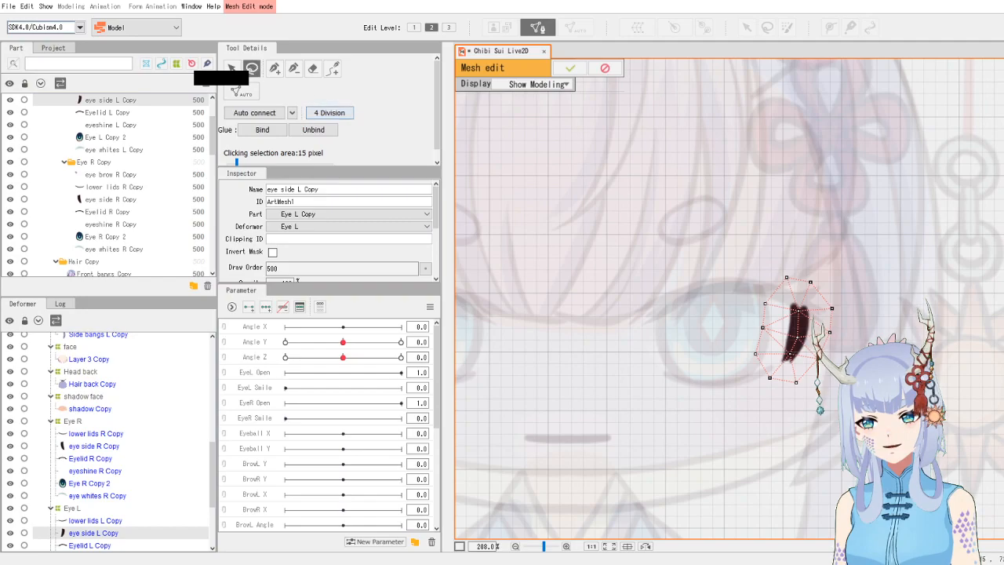
mouse_move(768, 384)
left_mouse_down()
mouse_move(889, 234)
mouse_move(840, 252)
mouse_move(772, 378)
left_mouse_up()
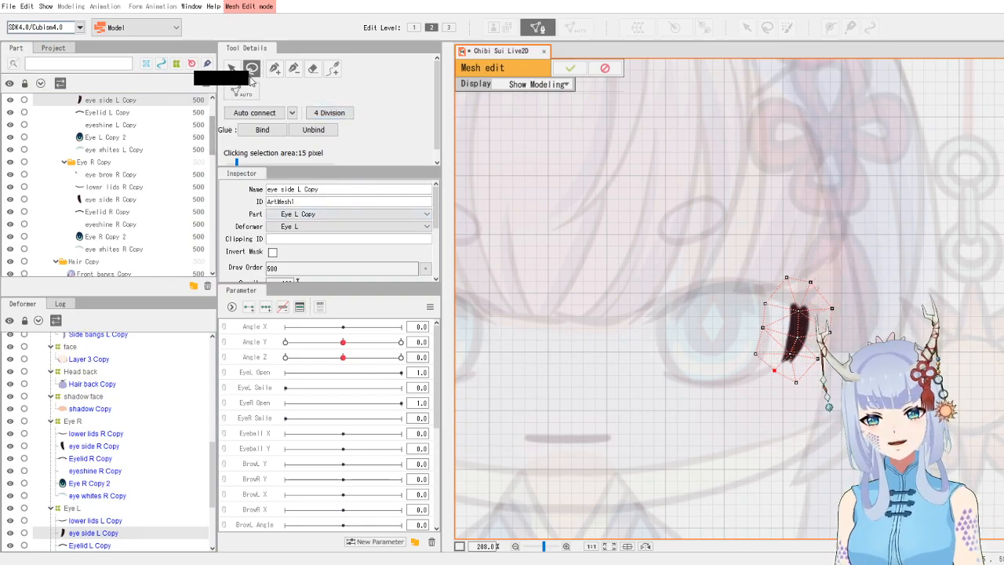
mouse_move(831, 272)
left_mouse_down()
mouse_move(755, 383)
mouse_move(831, 432)
mouse_move(872, 312)
mouse_move(789, 258)
mouse_move(767, 262)
mouse_move(746, 306)
left_mouse_up()
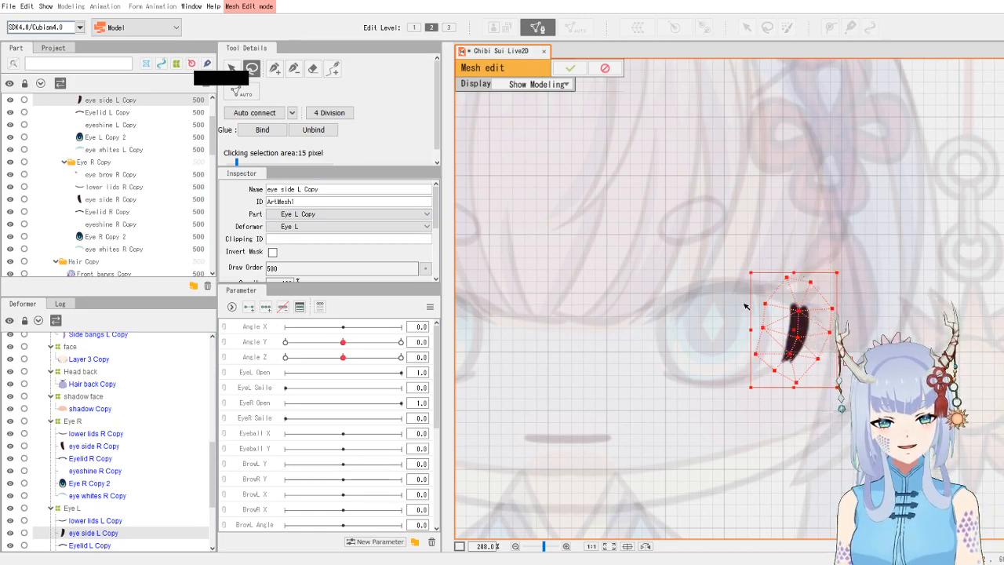
key("Delete")
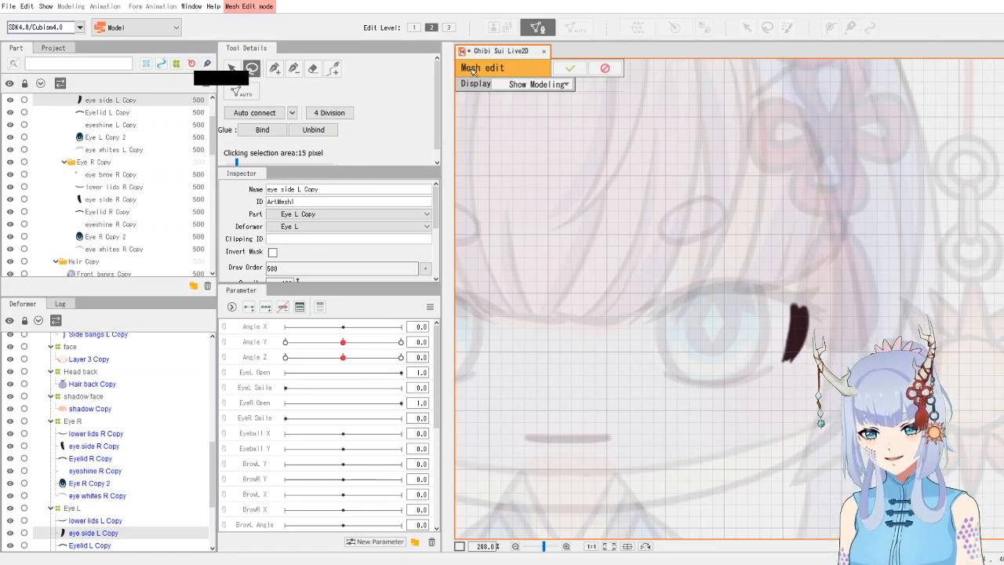
- Pick the pen tool and place new vertices along the lower part of the left eye side stroke
left_click(273, 70)
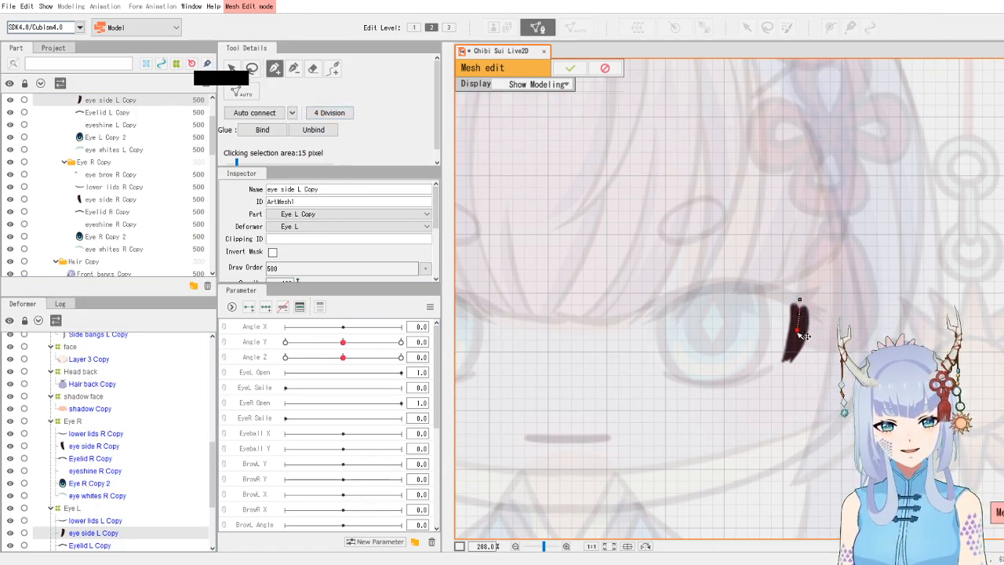
key("ctrl+z")
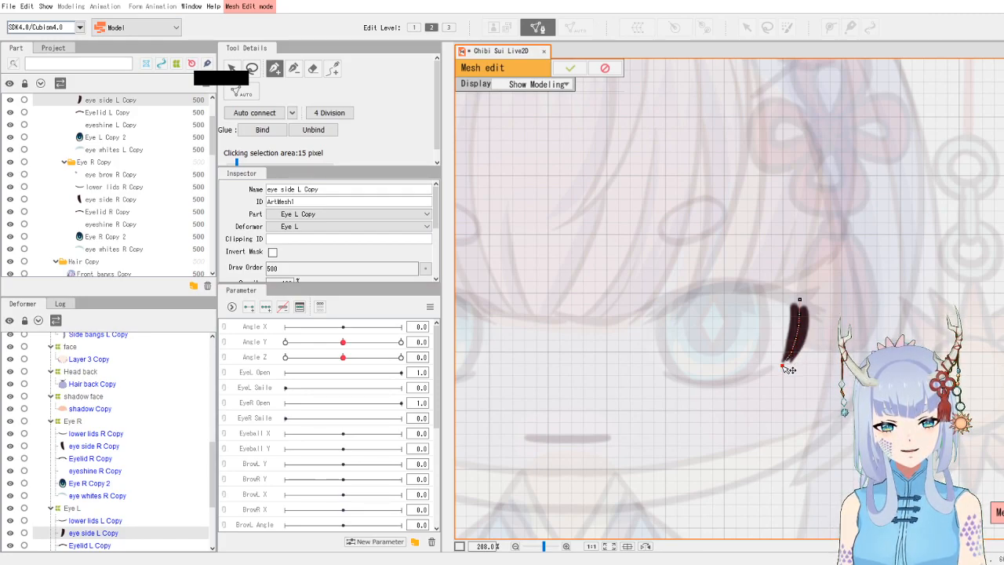
left_click(781, 366)
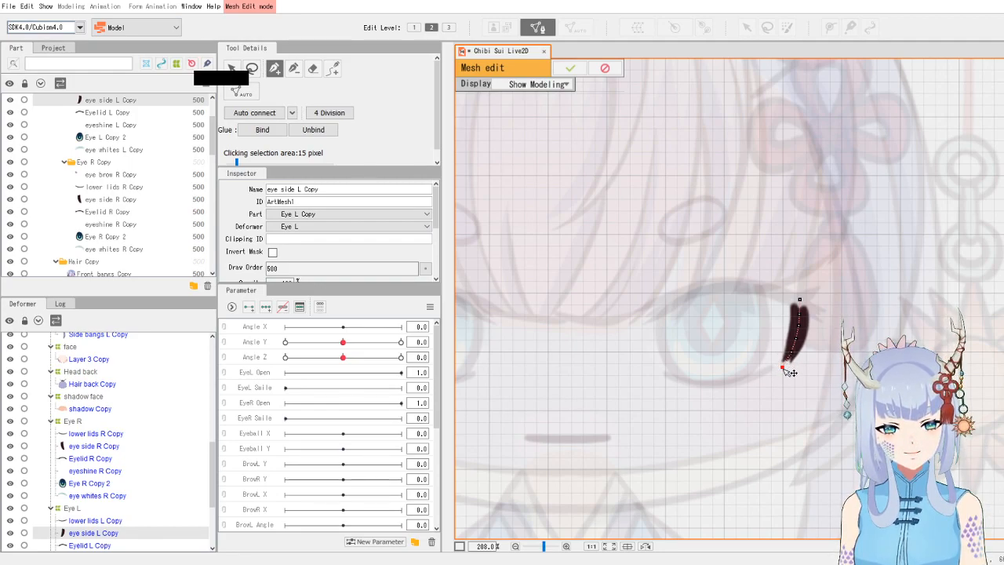
left_click(782, 350)
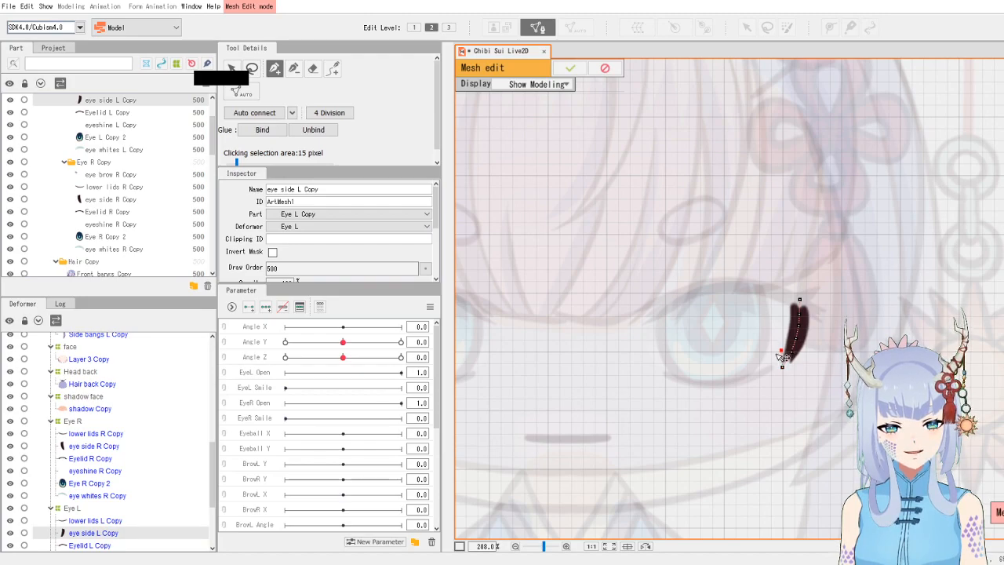
left_click(774, 361)
left_click(783, 348)
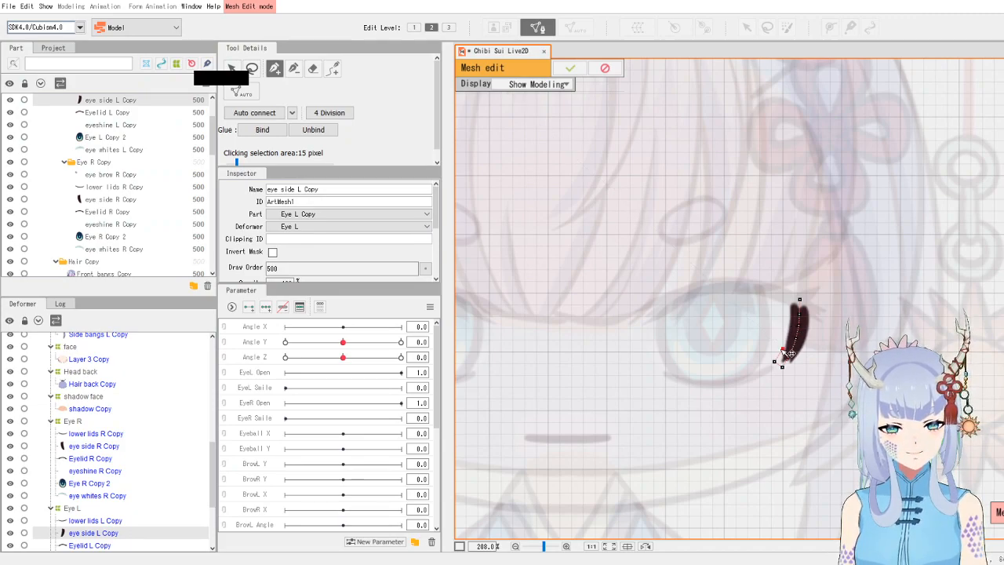
left_click(784, 334)
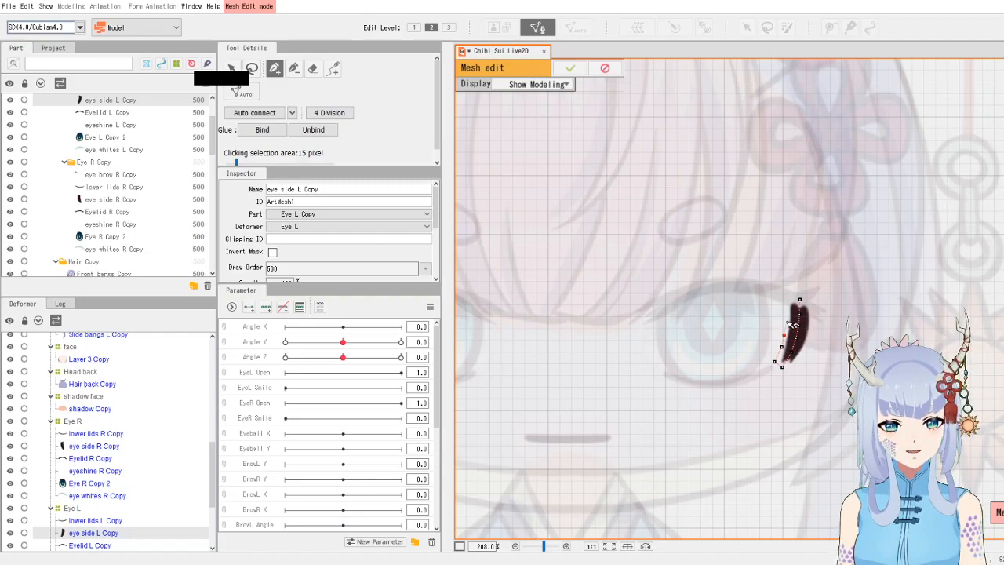
- Add vertices along the upper part of the eye side stroke, auto-connect the mesh and confirm the edit
left_click(788, 320)
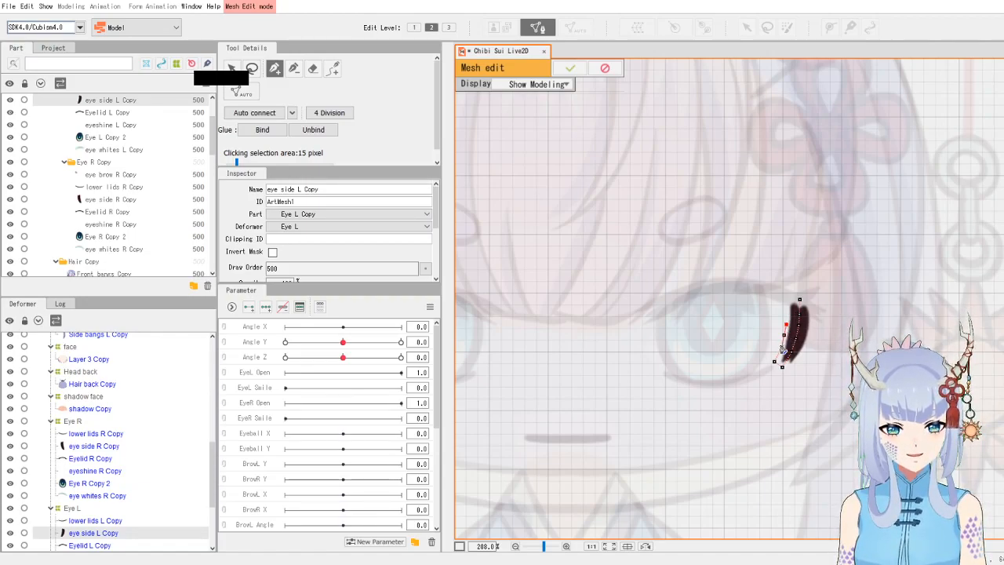
left_click(785, 310)
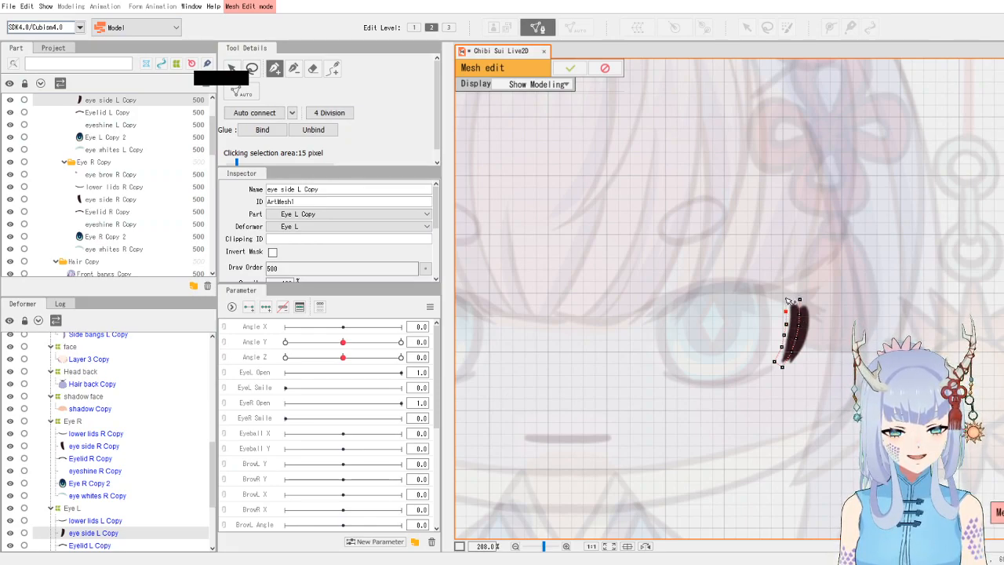
left_click(800, 299)
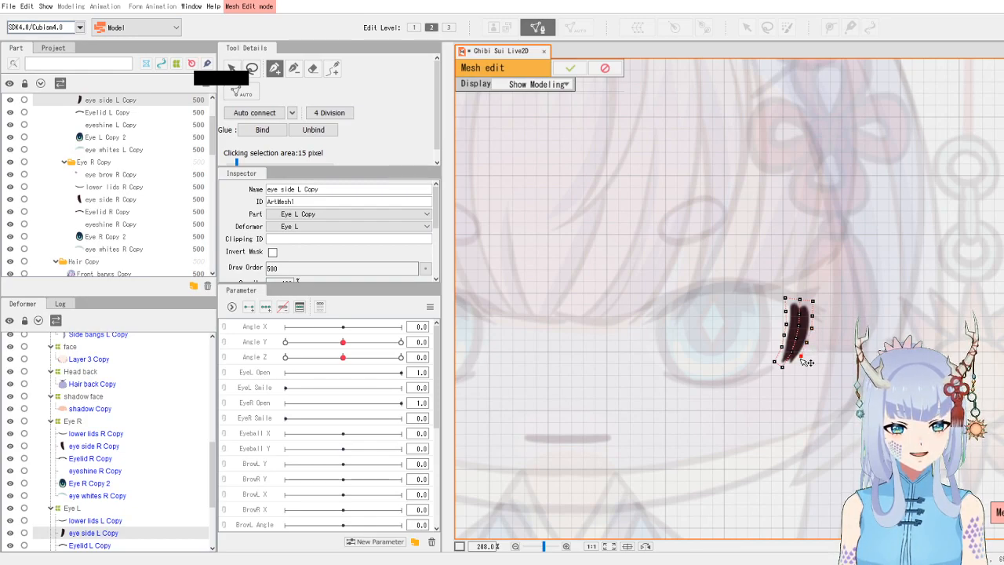
left_click(783, 367)
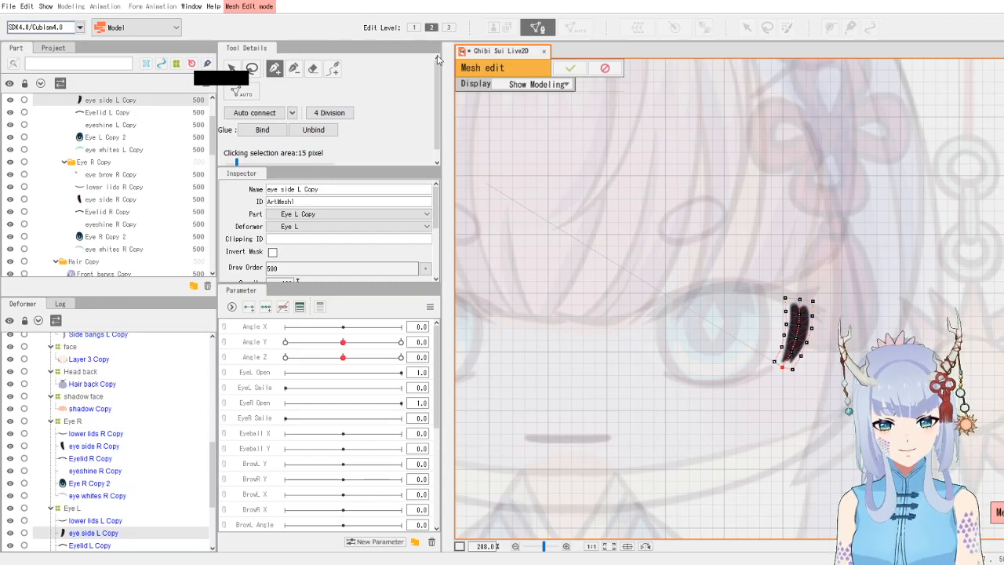
left_click(241, 114)
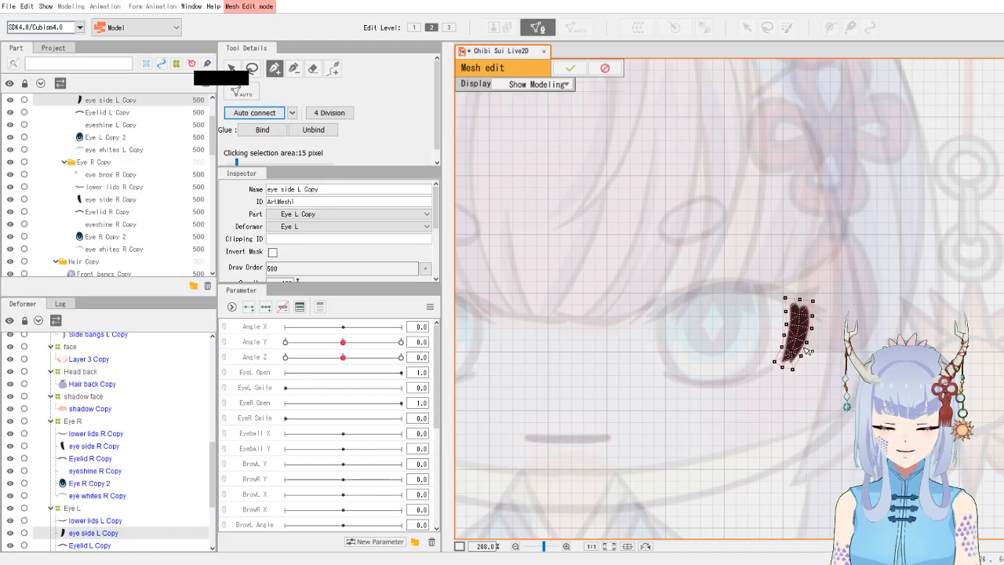
left_click(568, 70)
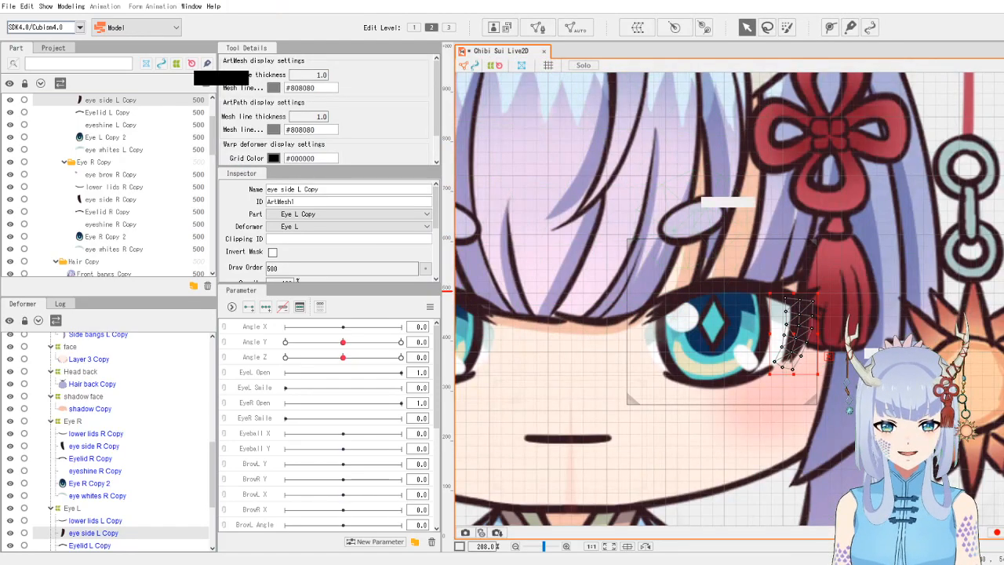
- Select the left lower lid art mesh (lower lids L Copy), open manual mesh editing and delete all its vertices
left_click(727, 387)
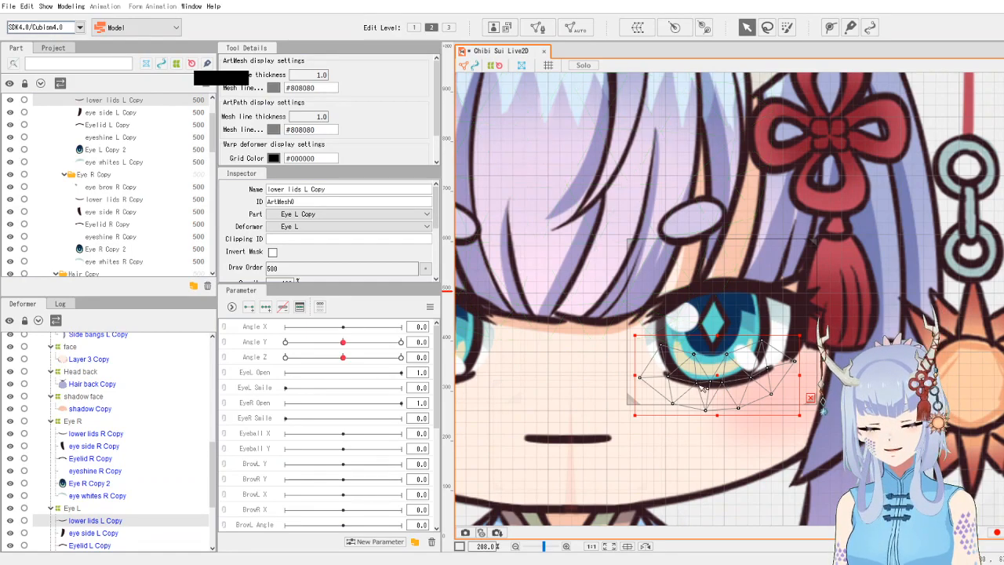
left_click(537, 28)
mouse_move(690, 333)
left_mouse_down()
mouse_move(596, 396)
mouse_move(668, 433)
mouse_move(792, 431)
mouse_move(822, 345)
left_mouse_up()
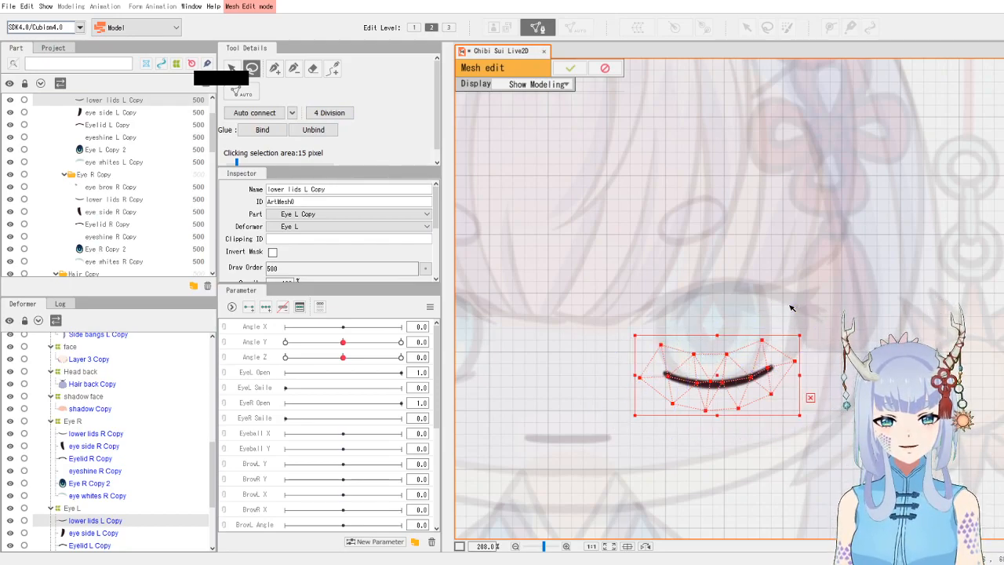
key("Delete")
- Pick the pen tool and place vertices at the lower lid stroke's ends and along its upper edge near the outer tip
left_click(274, 68)
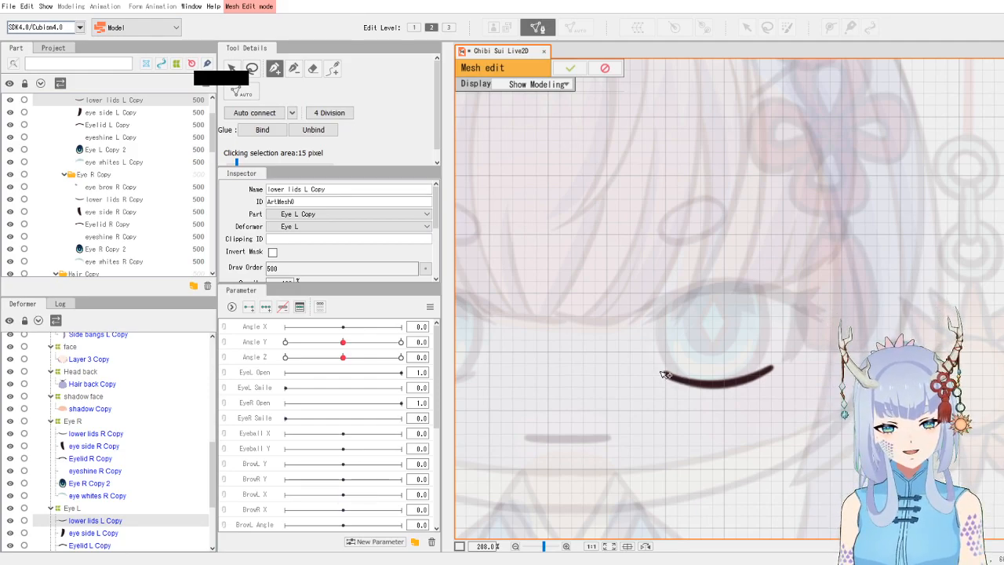
left_click(660, 370)
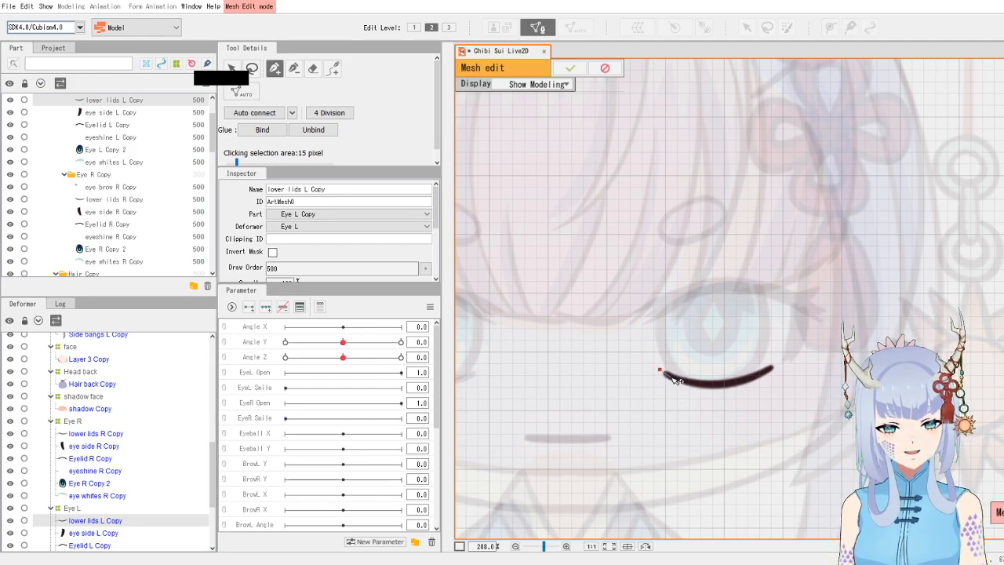
left_click_drag(675, 377, 725, 385)
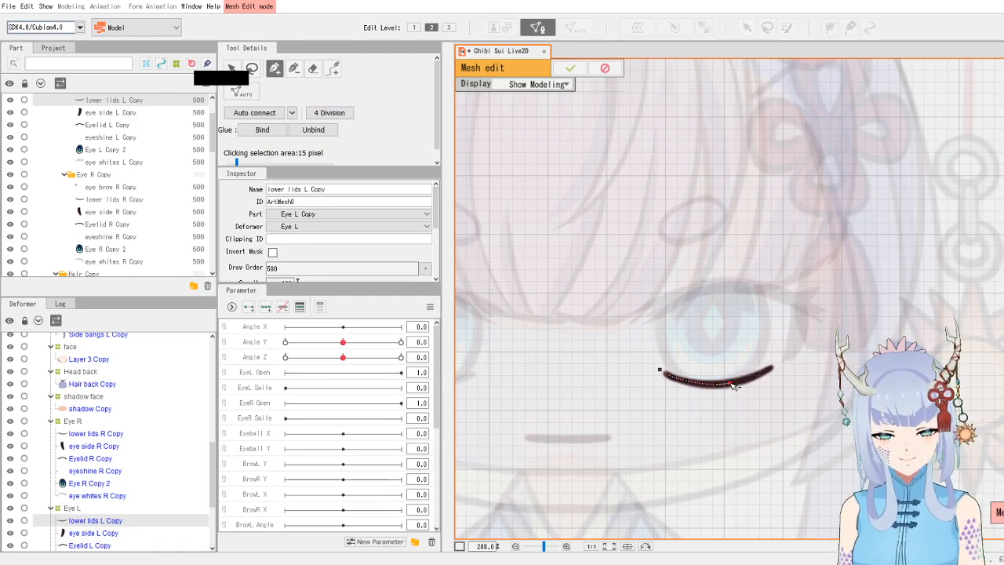
left_click(777, 362)
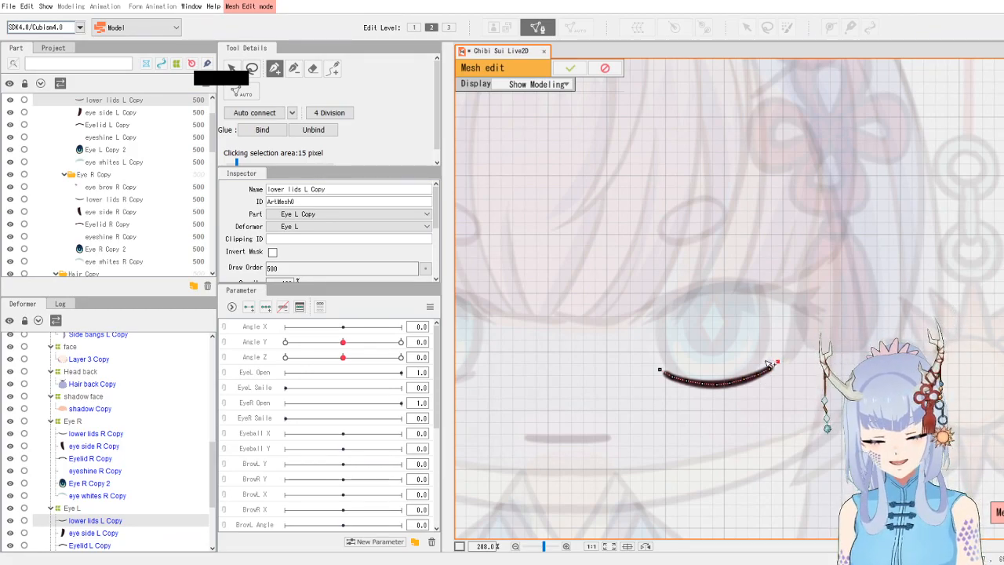
left_click(764, 362)
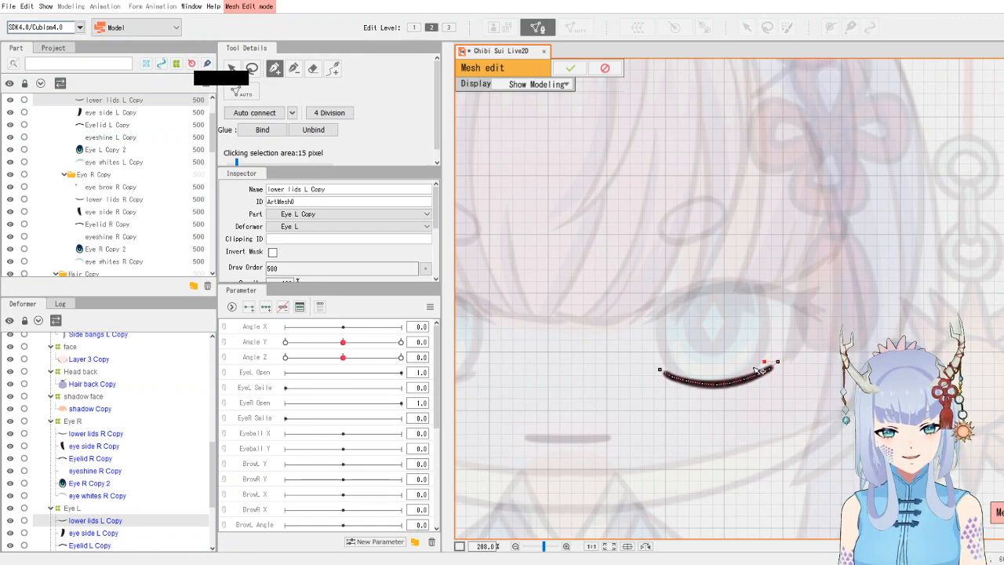
left_click(753, 366)
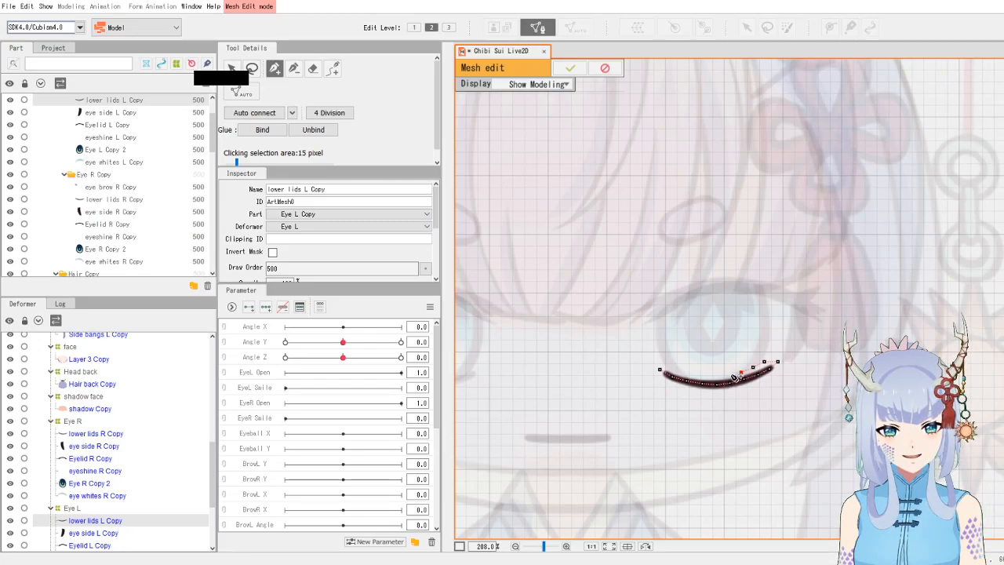
- Continue placing vertices along the lower lid's upper edge toward the inner corner
scroll(734, 375, "up", 5)
left_click(721, 379)
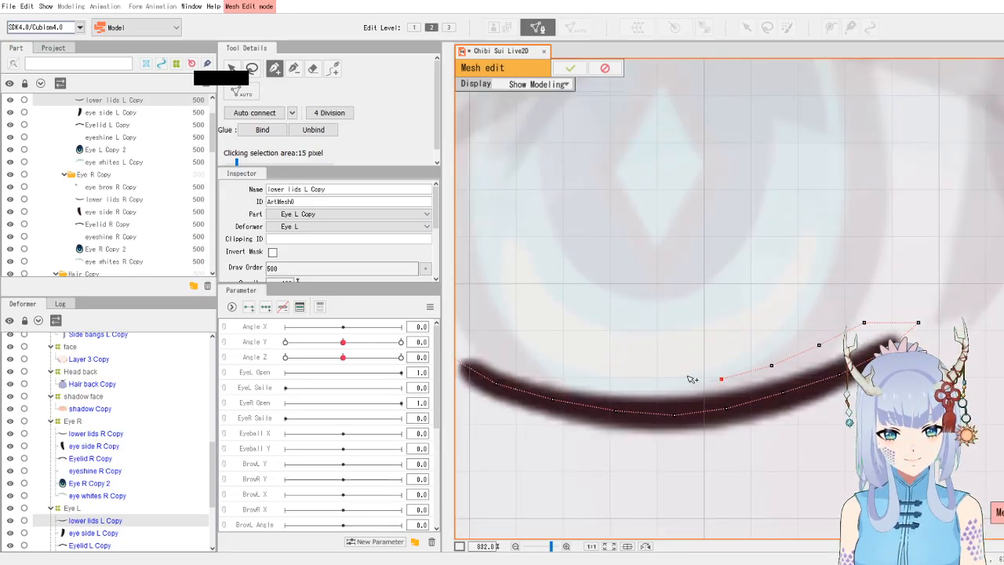
left_click(674, 387)
left_click(620, 385)
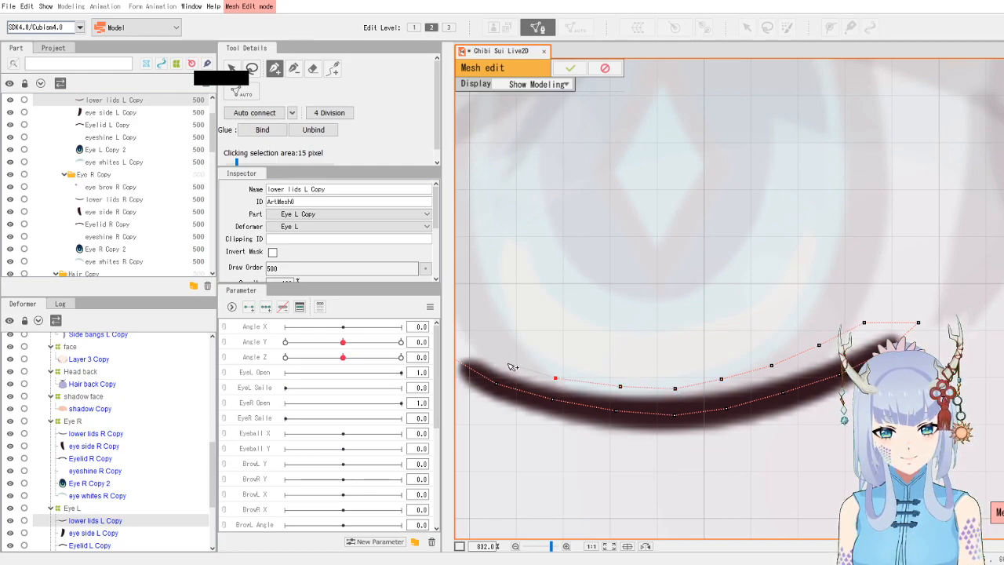
left_click_drag(508, 364, 589, 390)
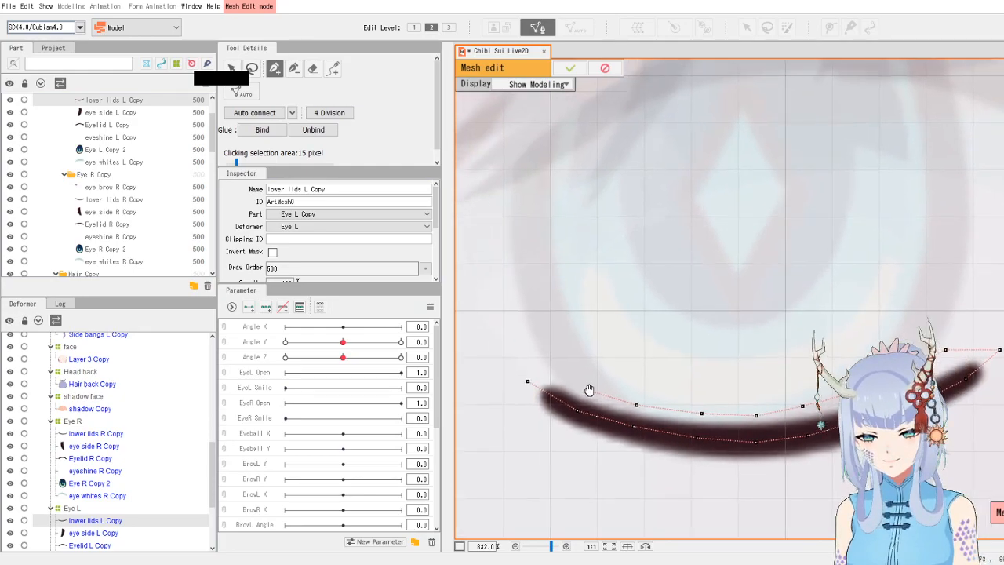
left_click(550, 372)
left_click(527, 381)
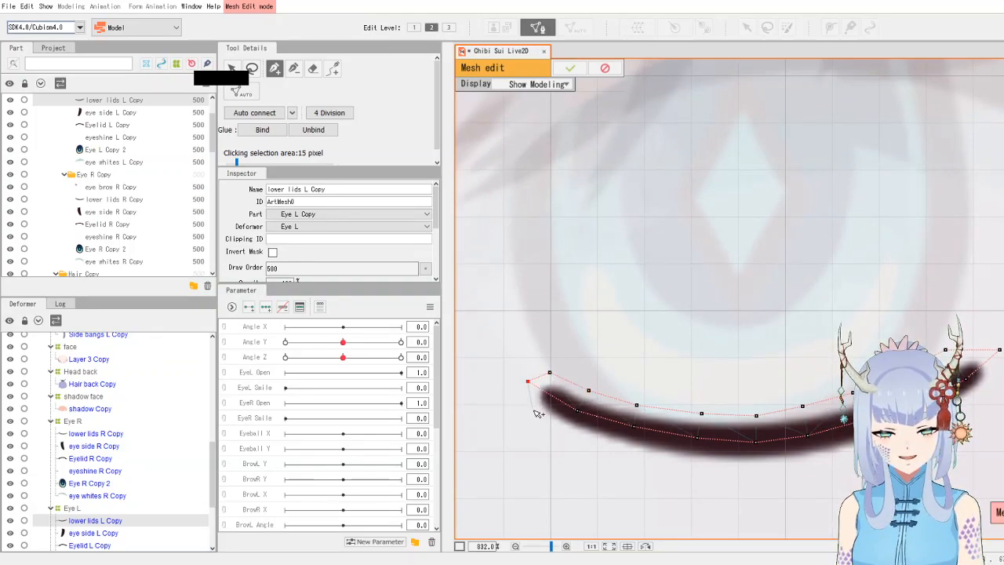
- Add vertices along the lower lid's bottom edge from the inner corner toward the outer tip
left_click(532, 410)
left_click(563, 432)
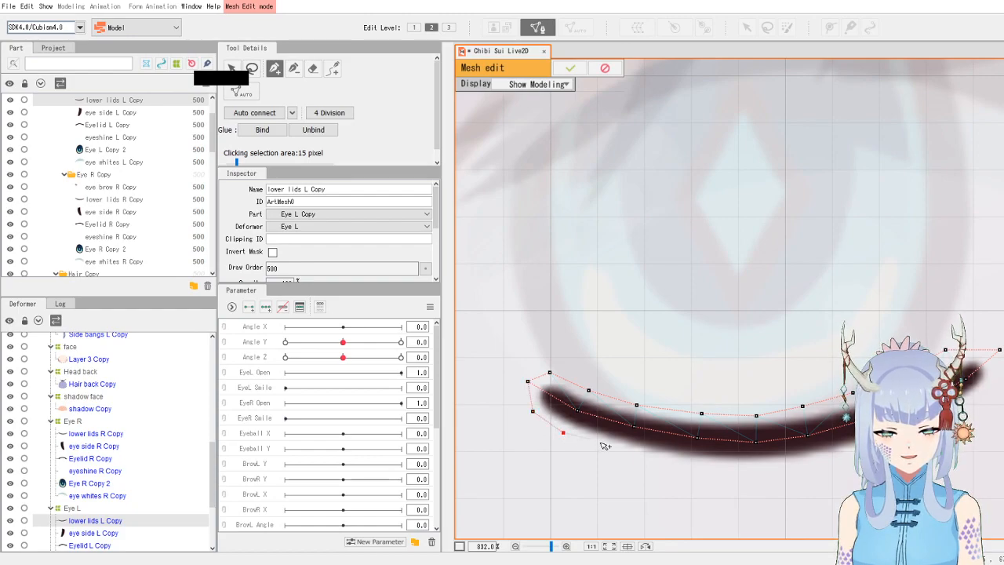
left_click(625, 452)
left_click(695, 464)
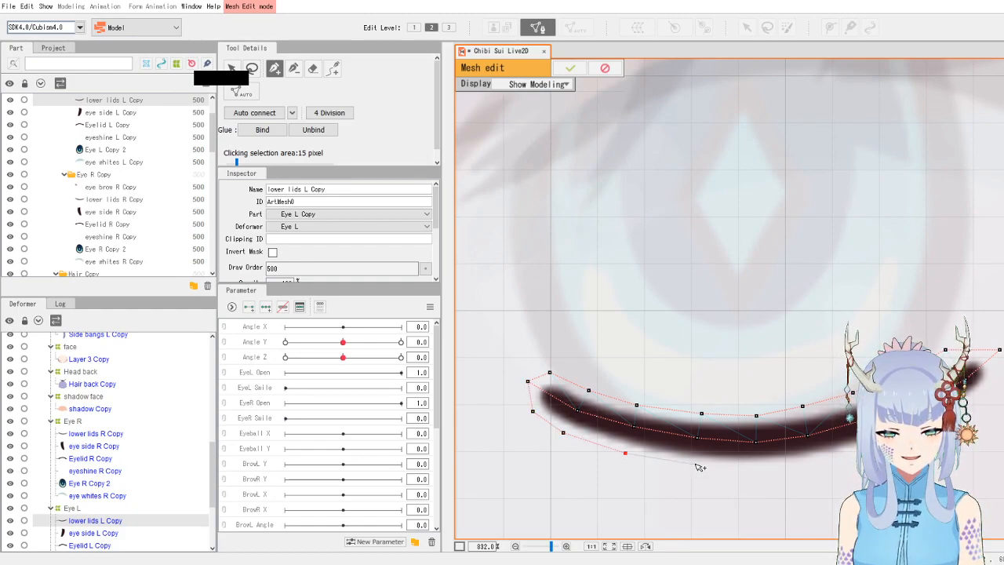
left_click(761, 468)
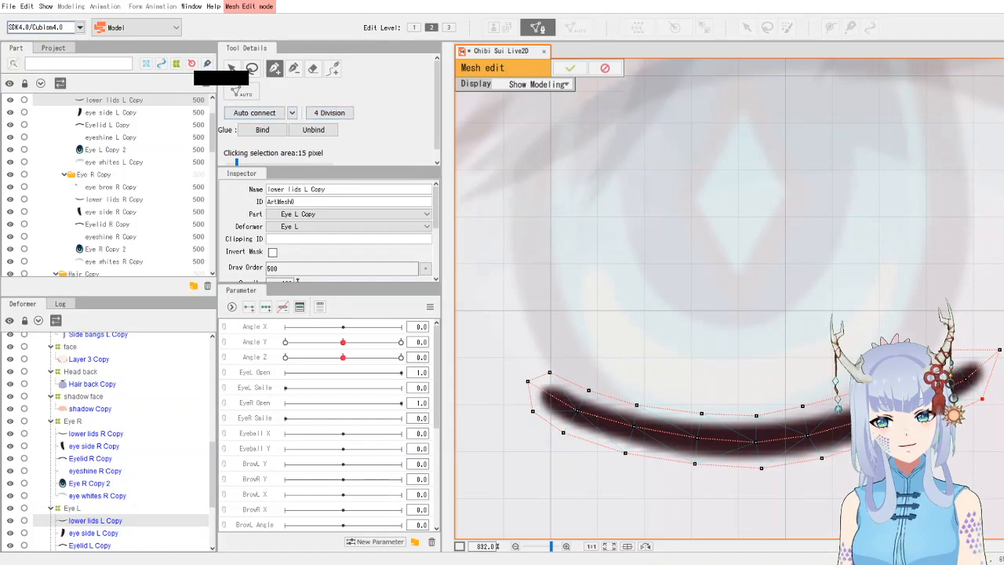
- Auto-connect the lower lid mesh and confirm the mesh edit
left_click(261, 118)
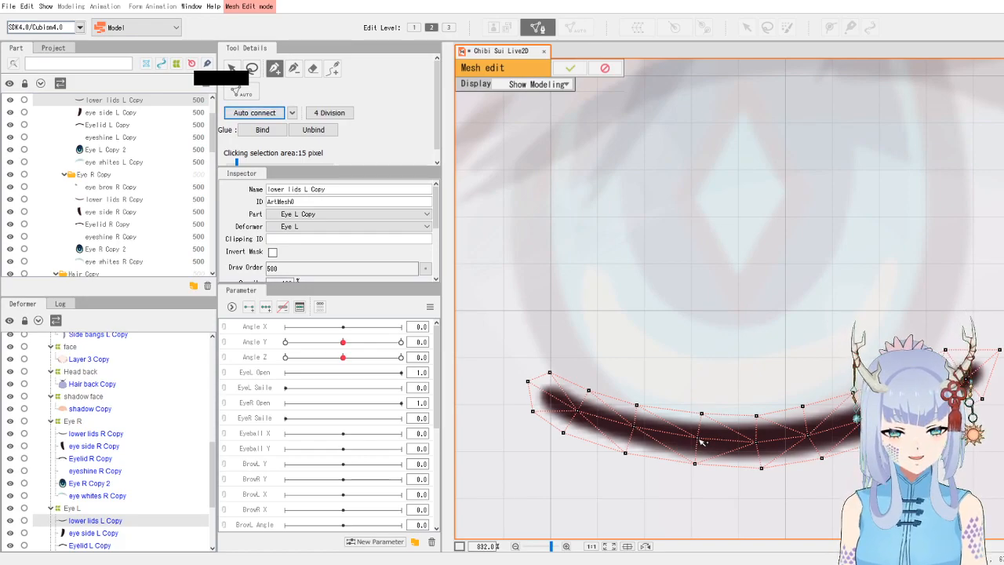
scroll(690, 416, "down", 4)
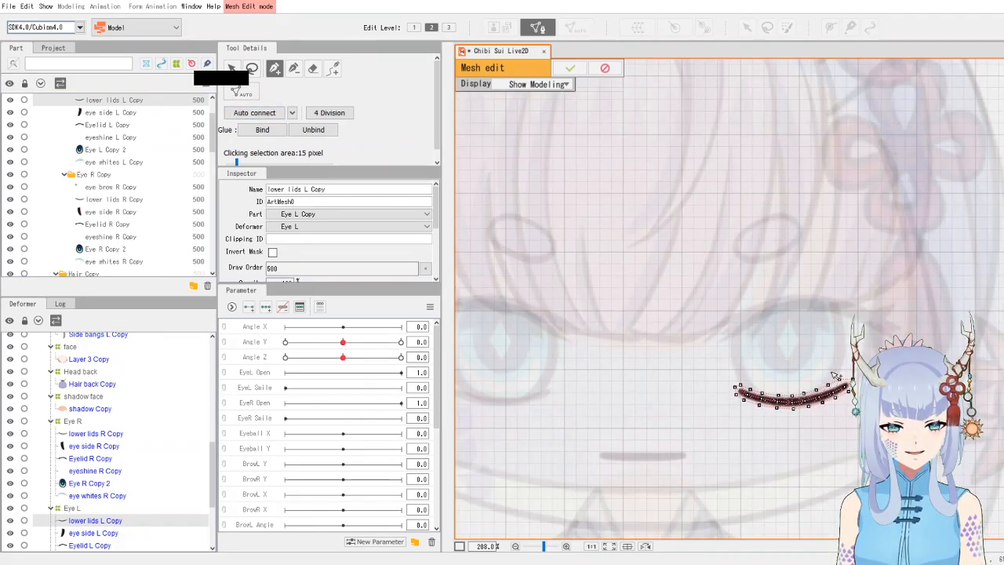
scroll(902, 349, "up", 3)
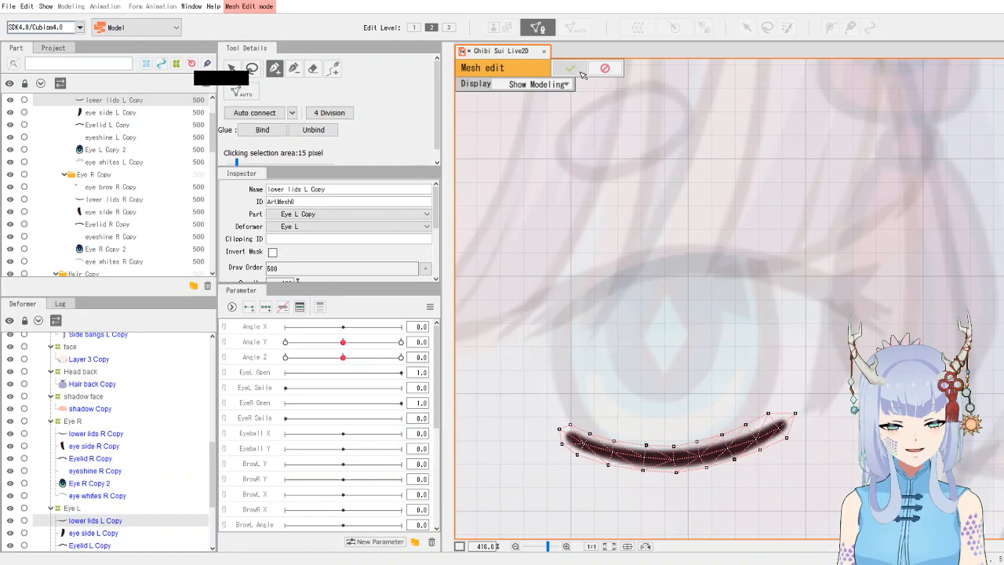
left_click(581, 74)
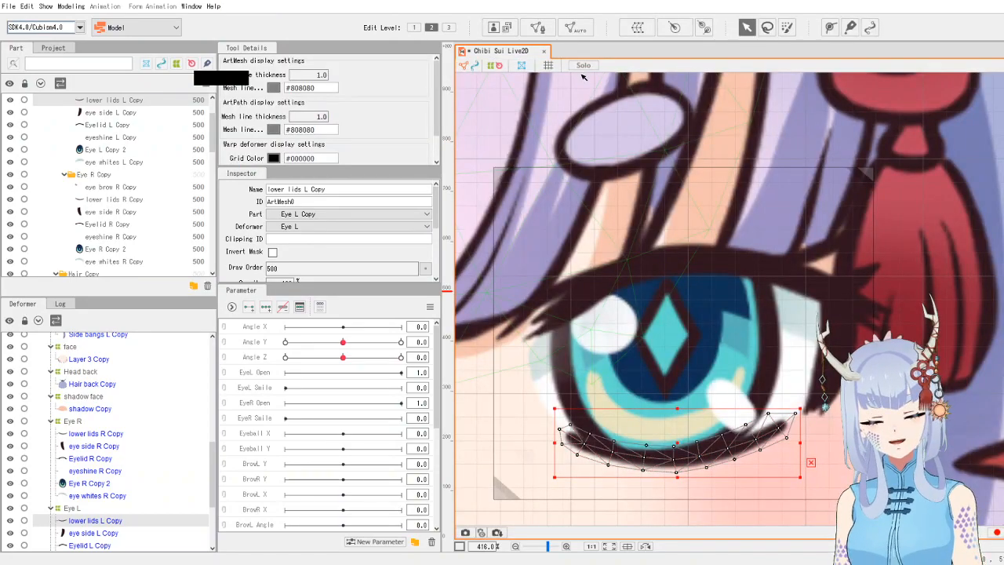
- Select the left iris art mesh (Eye L Copy 2), open manual mesh editing and delete all its vertices
left_click(567, 385)
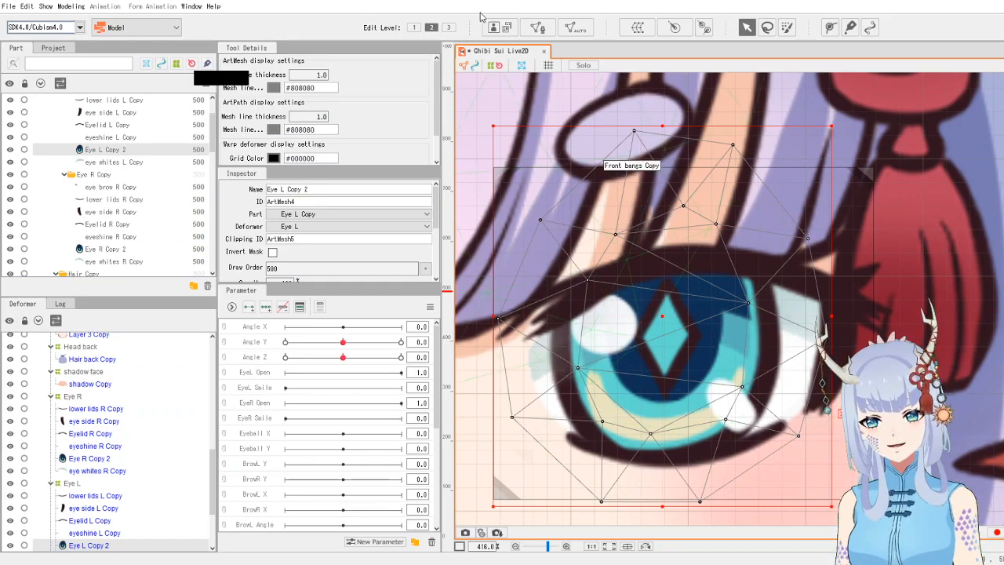
left_click(537, 27)
left_click(651, 98)
left_click(594, 115)
left_click(255, 69)
mouse_move(657, 82)
left_mouse_down()
mouse_move(481, 290)
mouse_move(539, 480)
mouse_move(756, 531)
mouse_move(886, 242)
mouse_move(661, 83)
left_mouse_up()
key("Delete")
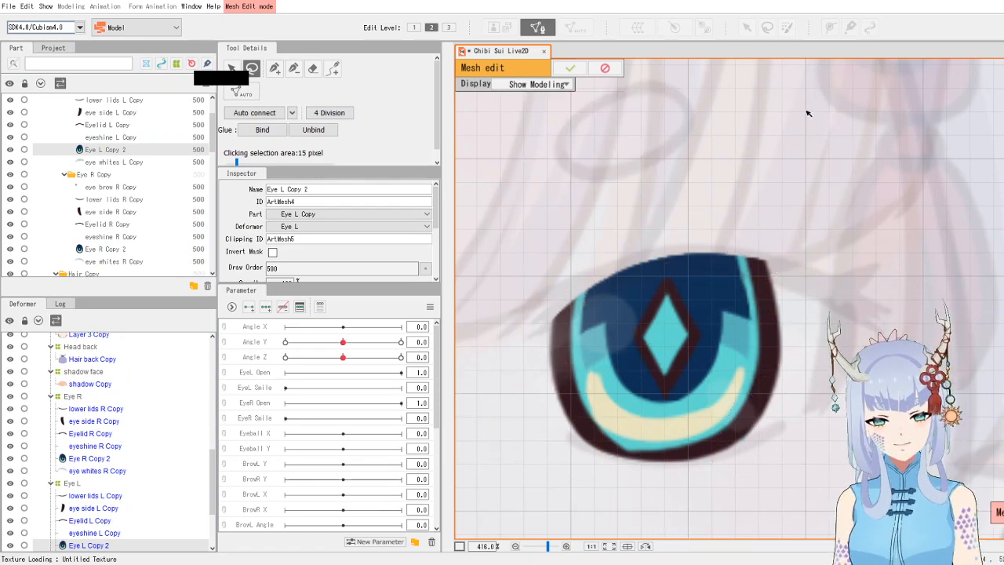
- Switch the mesh edit display to Show Model Image and pick the pen tool
left_click(562, 86)
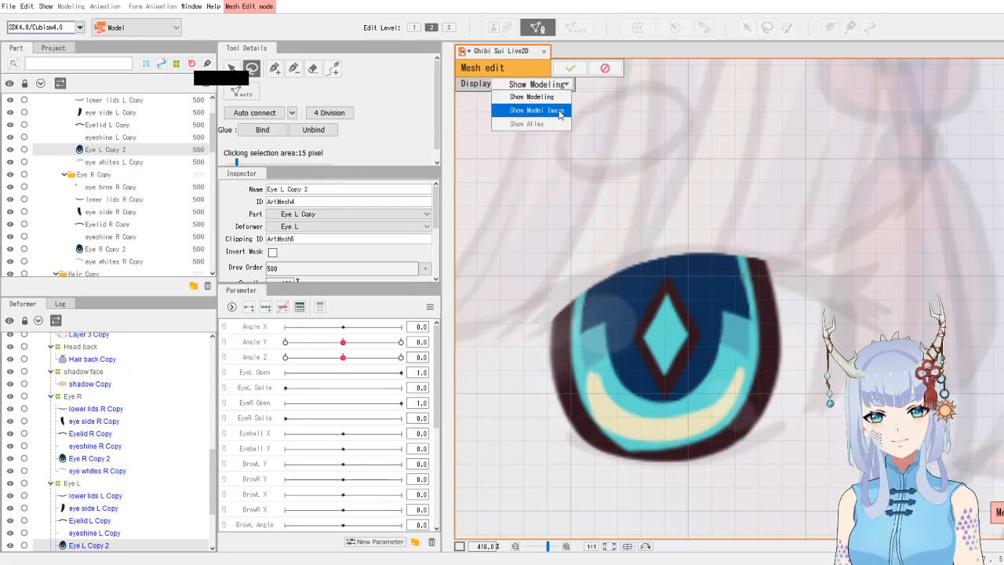
left_click(549, 112)
left_click(275, 68)
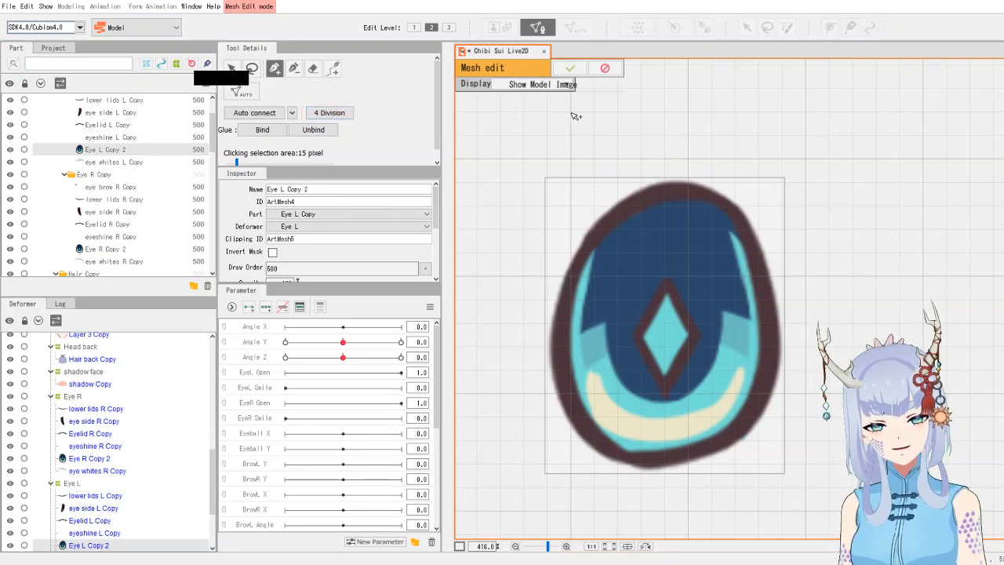
- Switch the mesh edit display to Show Modeling to view the iris in context, then back to Show Model Image
left_click(570, 85)
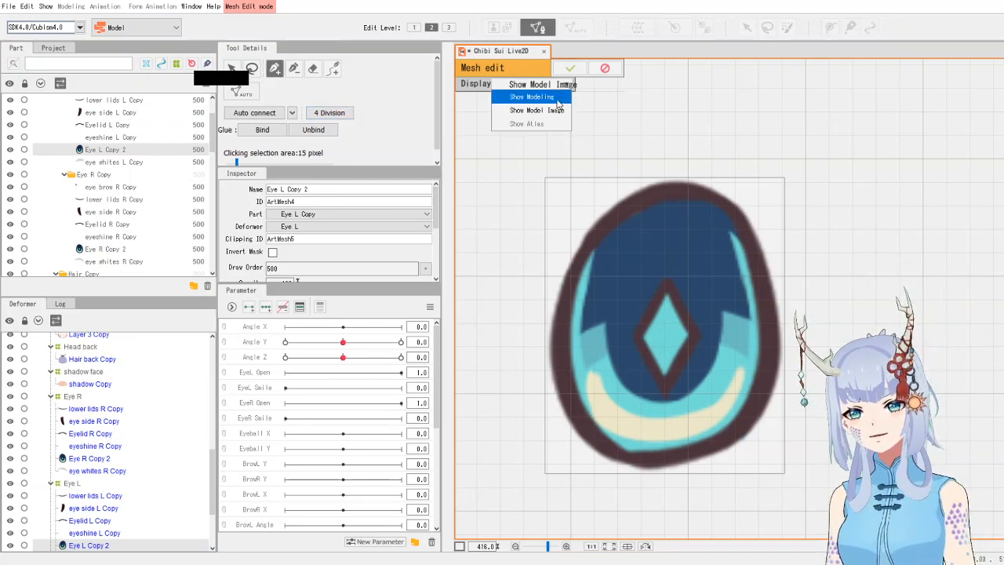
left_click(553, 97)
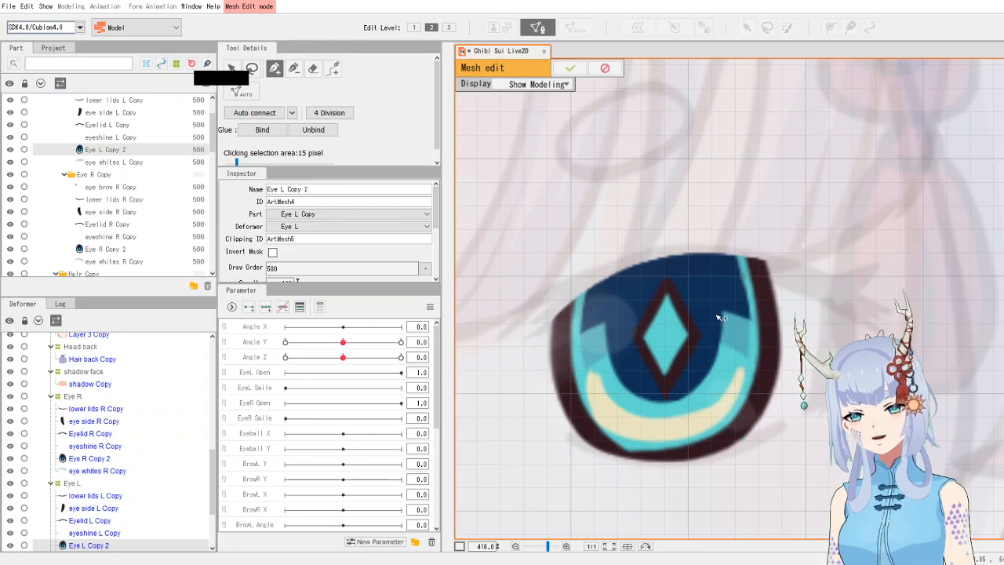
left_click(572, 87)
left_click(569, 116)
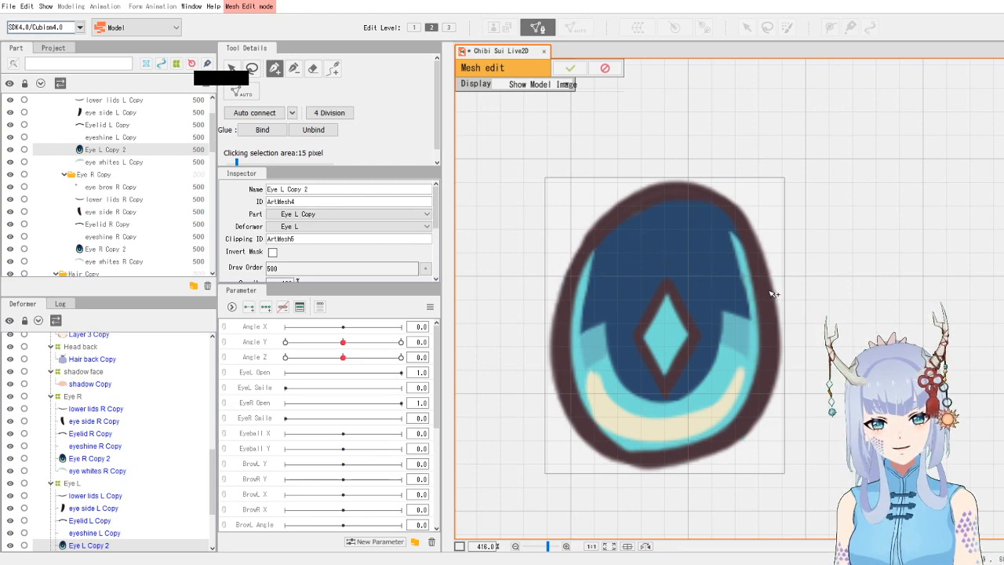
- Trace vertices along the iris's upper outline with the pen tool and undo the last three placed
mouse_move(669, 192)
left_mouse_down()
mouse_move(624, 210)
mouse_move(582, 262)
left_mouse_up()
left_click(580, 259)
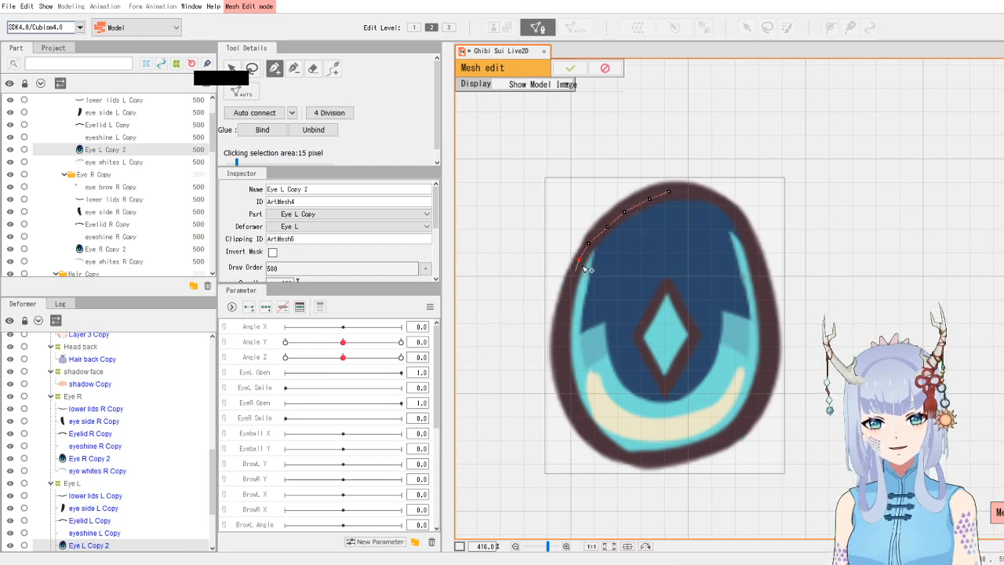
key("ctrl+z")
key("ctrl+z")
key("ctrl+z")
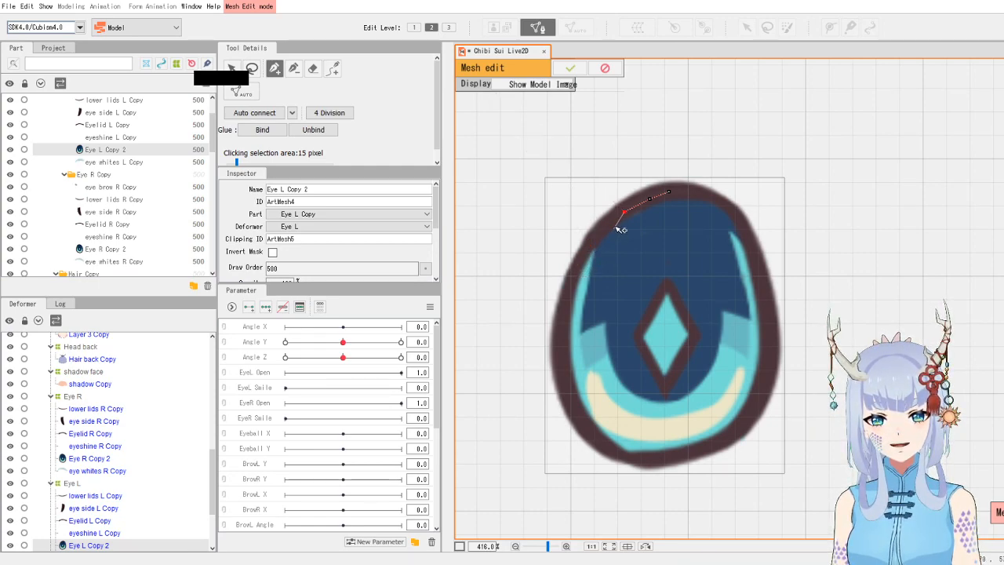
- Continue adding vertices down the iris's outer left edge toward its middle
left_click(610, 225)
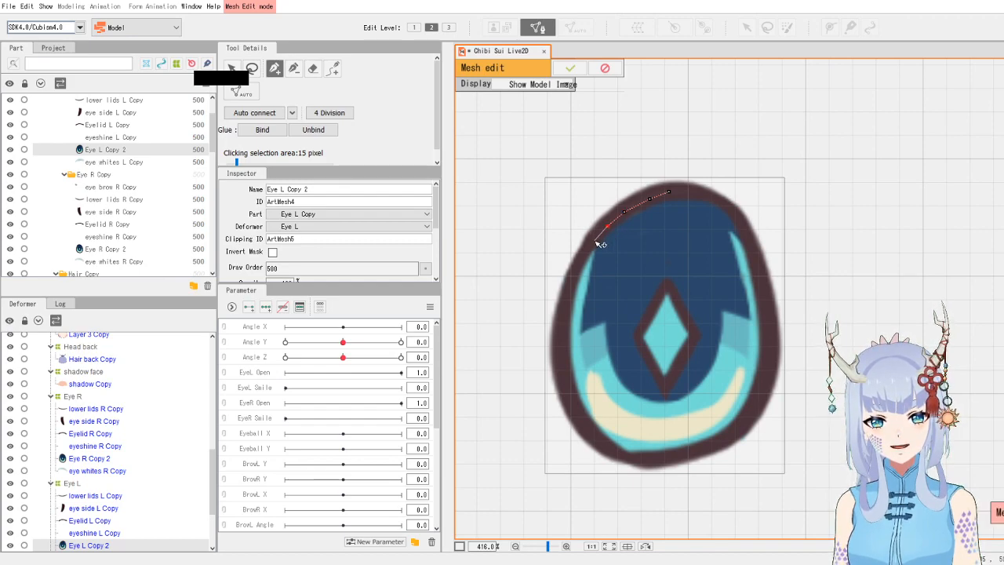
left_click(592, 239)
left_click(581, 255)
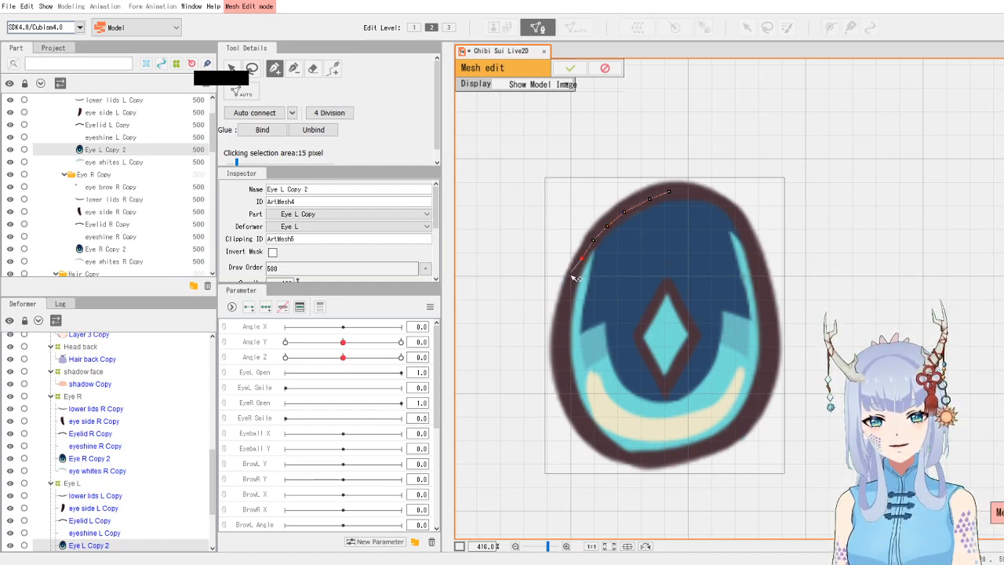
left_click(572, 278)
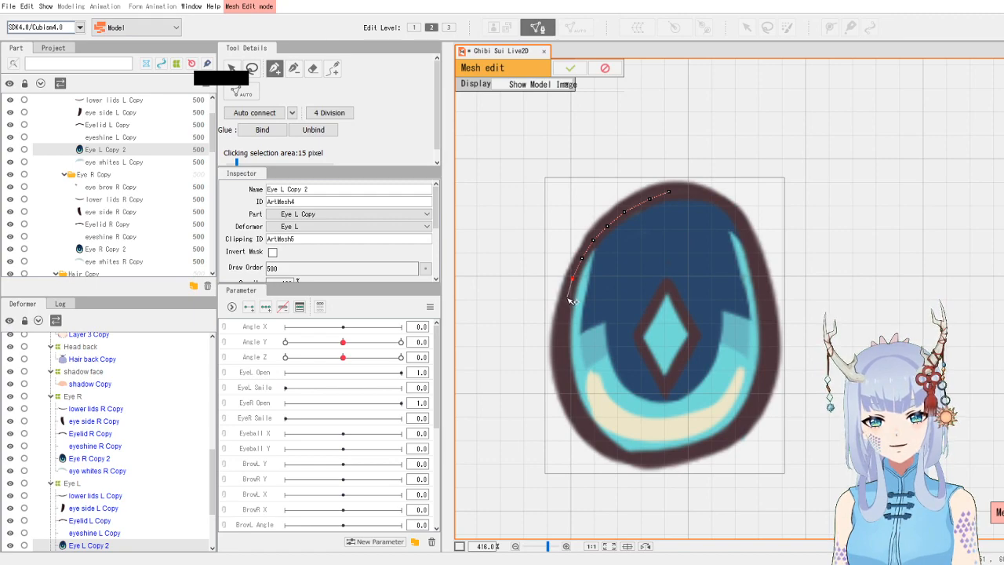
left_click(566, 299)
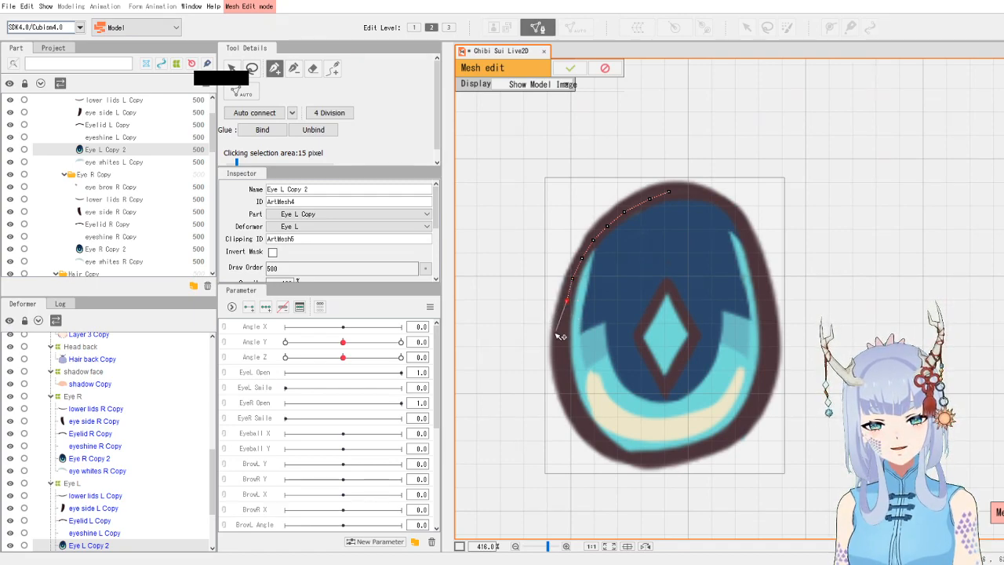
left_click(561, 328)
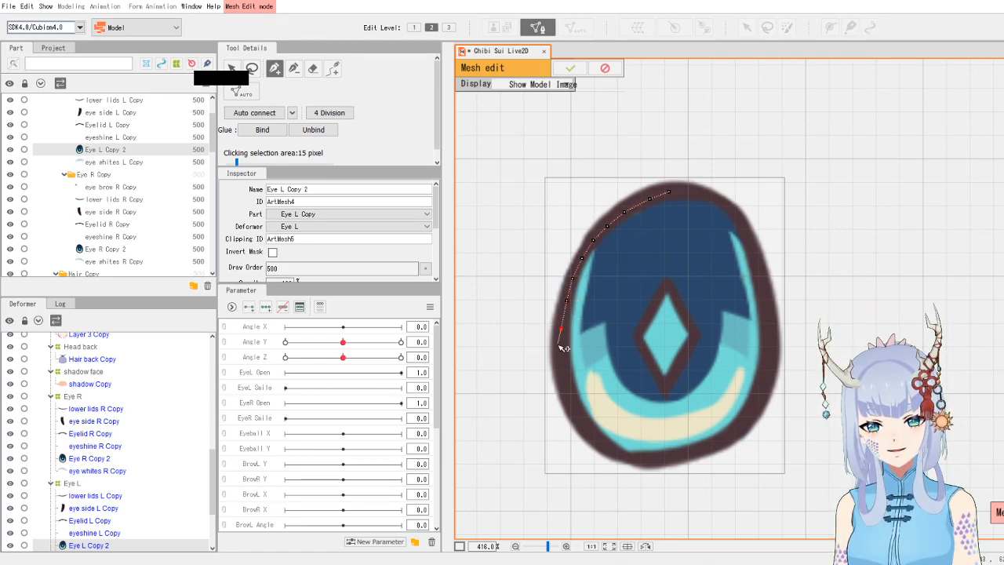